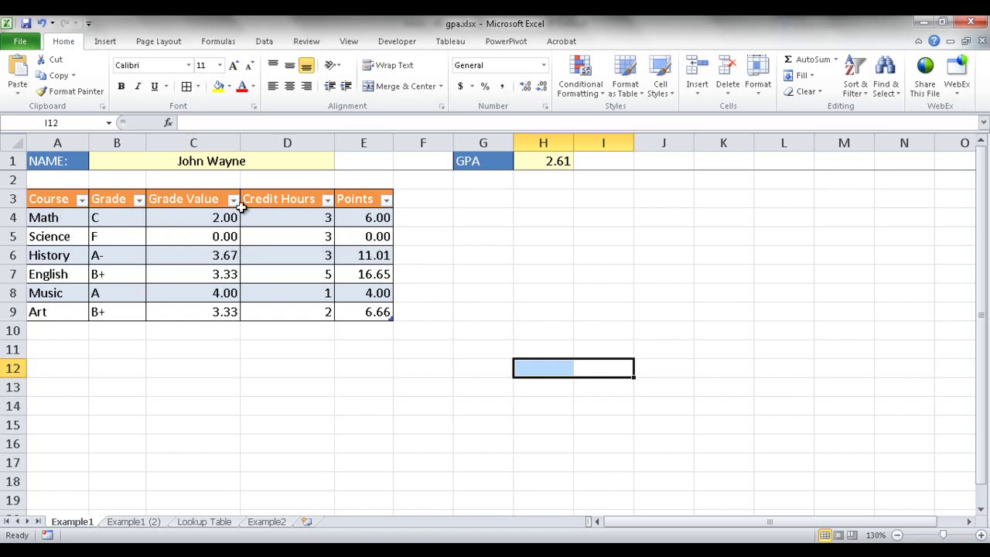
Inspect the grade choices offered for the Science course on the Example1 sheet
{"action": "left_click", "coordinate": [142, 219]}
{"action": "left_click", "coordinate": [128, 237]}
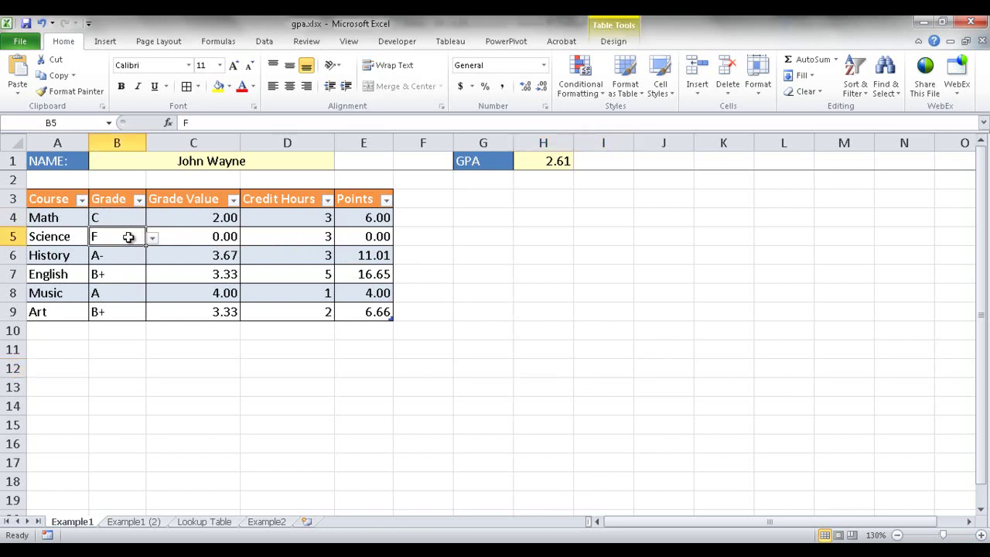
{"action": "left_click", "coordinate": [153, 240]}
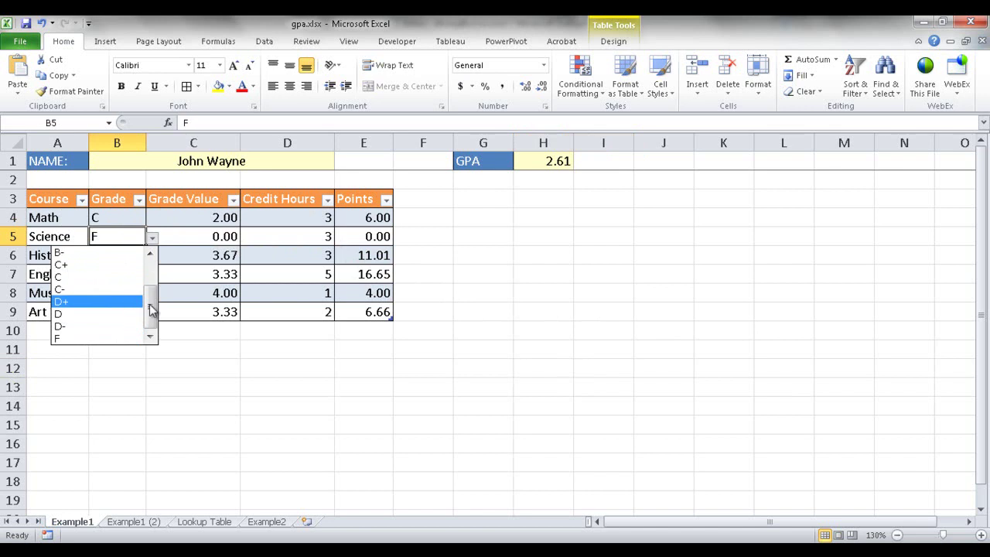
{"action": "key", "text": "Escape"}
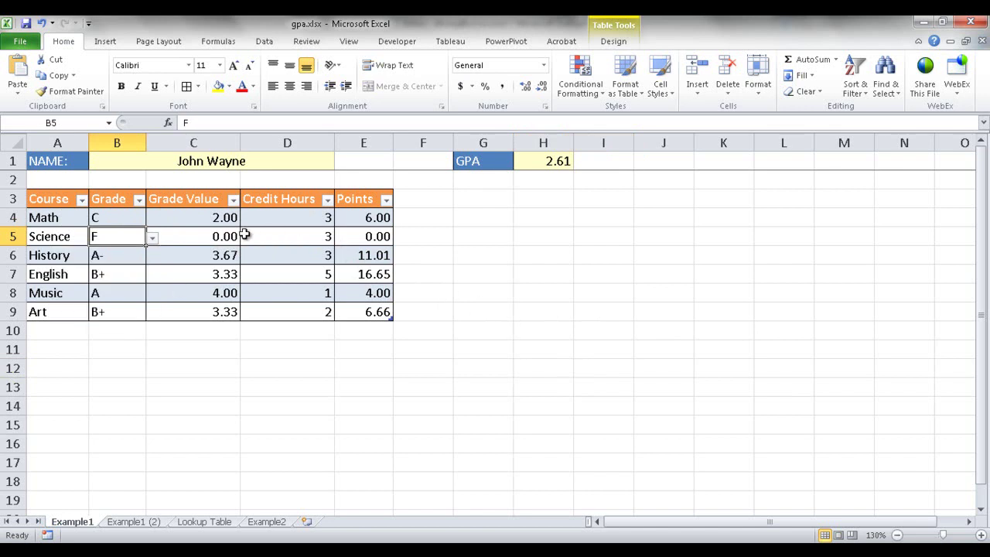
Examine the Math row's Grade Value formula and compare it with the letter grades and points on the Lookup Table sheet
{"action": "left_click", "coordinate": [159, 217]}
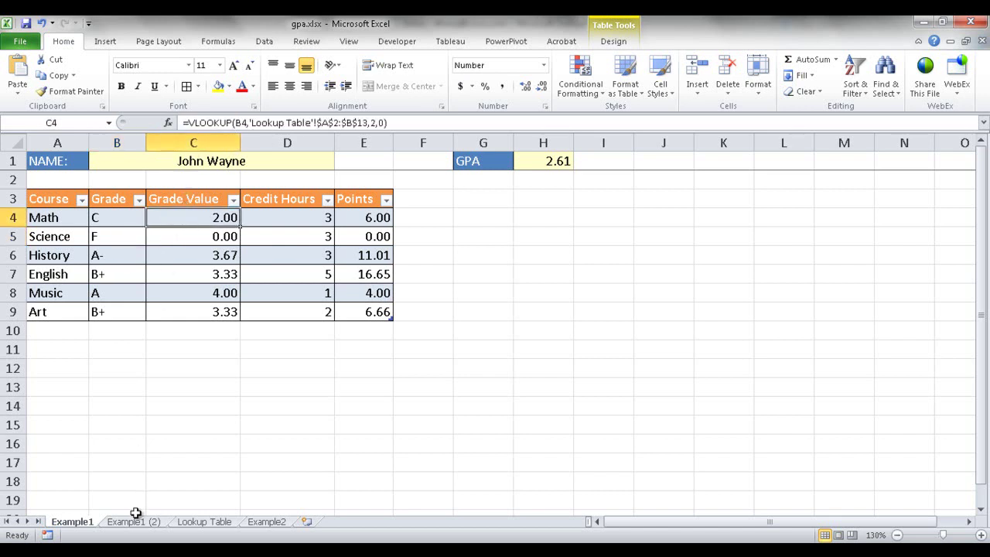
{"action": "left_click", "coordinate": [205, 523]}
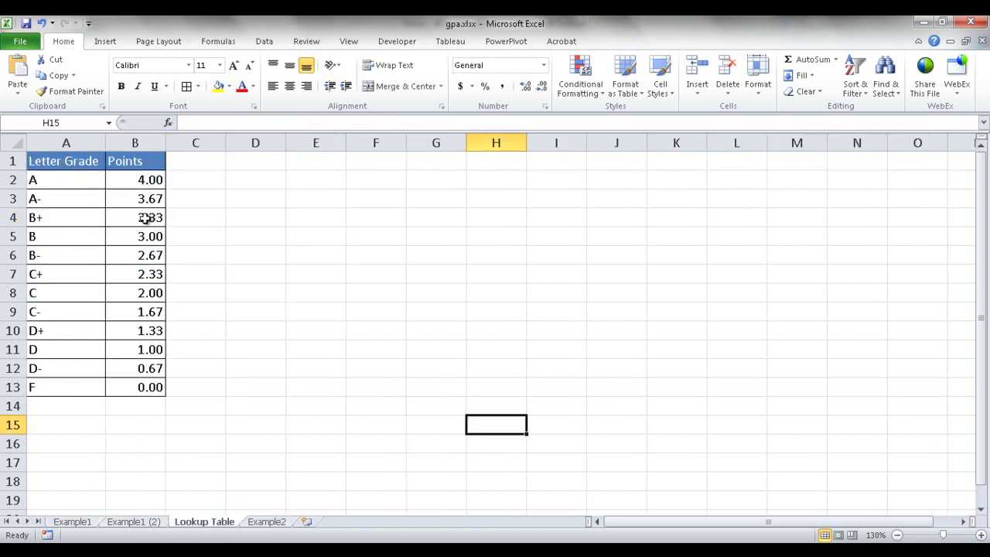
{"action": "left_click", "coordinate": [92, 523]}
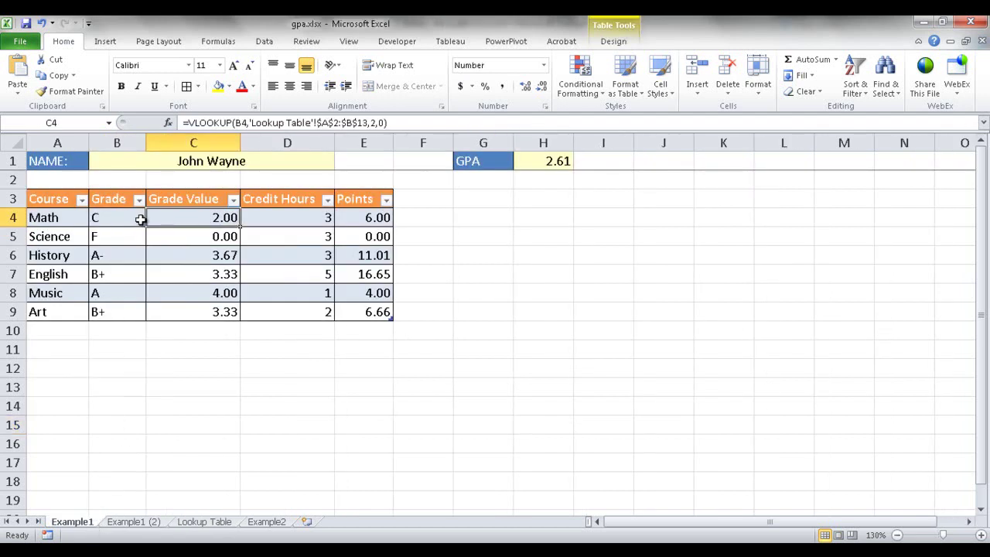
{"action": "left_click", "coordinate": [205, 522]}
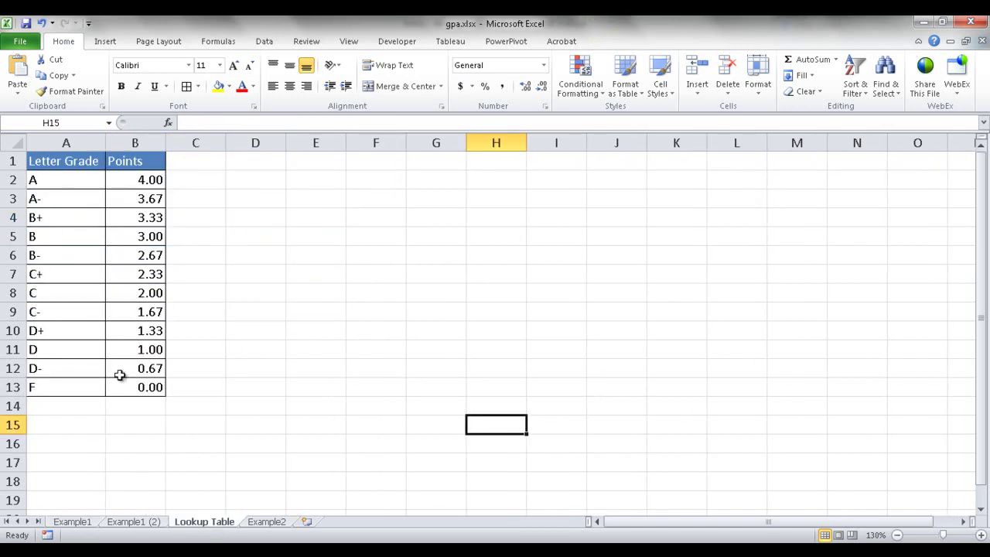
{"action": "left_click", "coordinate": [71, 522]}
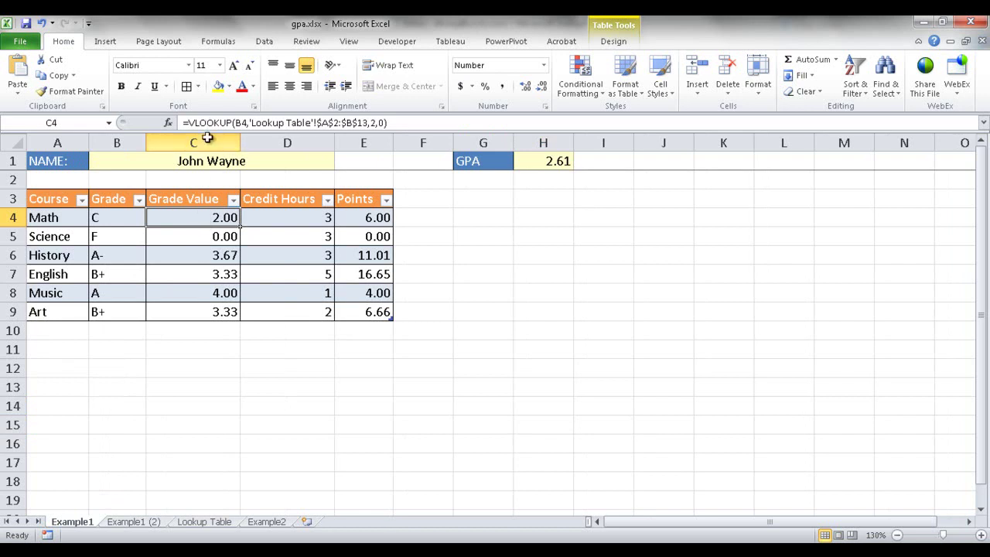
Review the Credit Hours entries, the Math row's Points formula and the GPA formula on the Example1 sheet
{"action": "left_click", "coordinate": [297, 219]}
{"action": "left_click", "coordinate": [290, 241]}
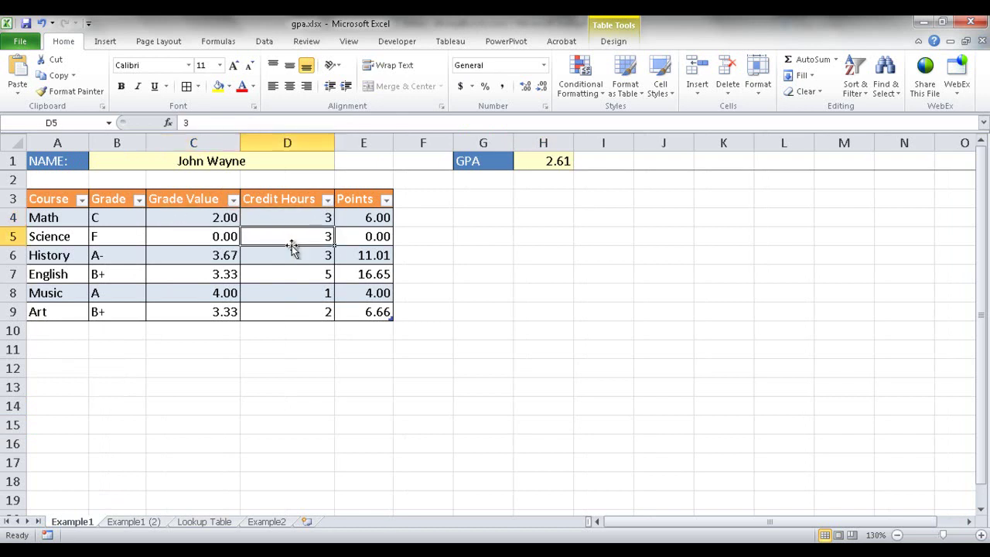
{"action": "left_click", "coordinate": [291, 315]}
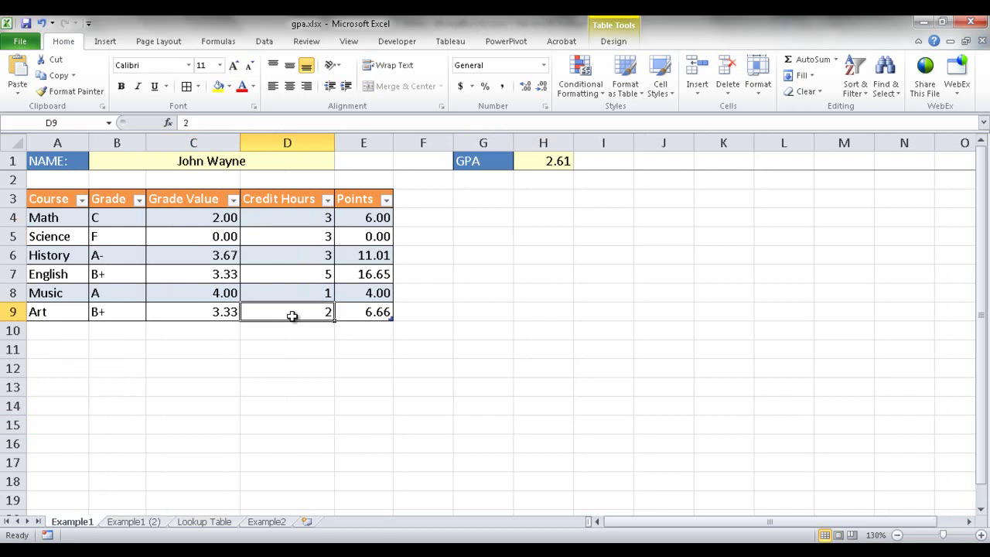
{"action": "left_click", "coordinate": [379, 217]}
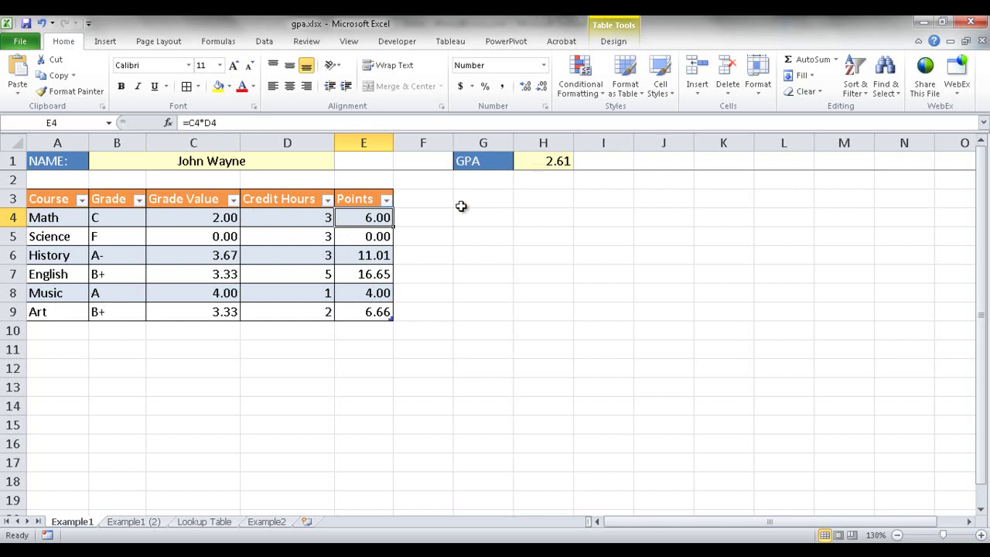
{"action": "left_click", "coordinate": [556, 161]}
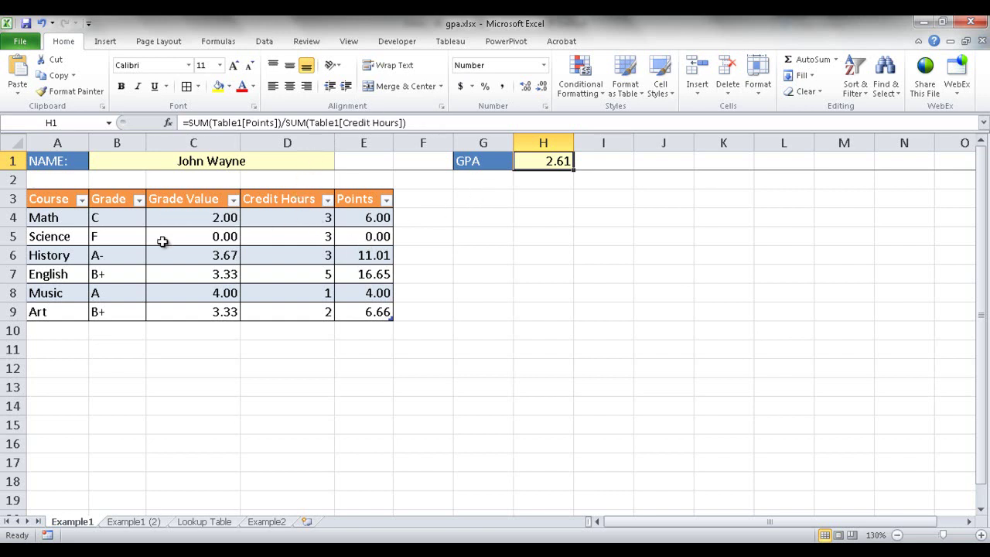
Add a PE course row at the end of the Example1 table with grade A- and 1 credit hour
{"action": "left_click", "coordinate": [378, 311]}
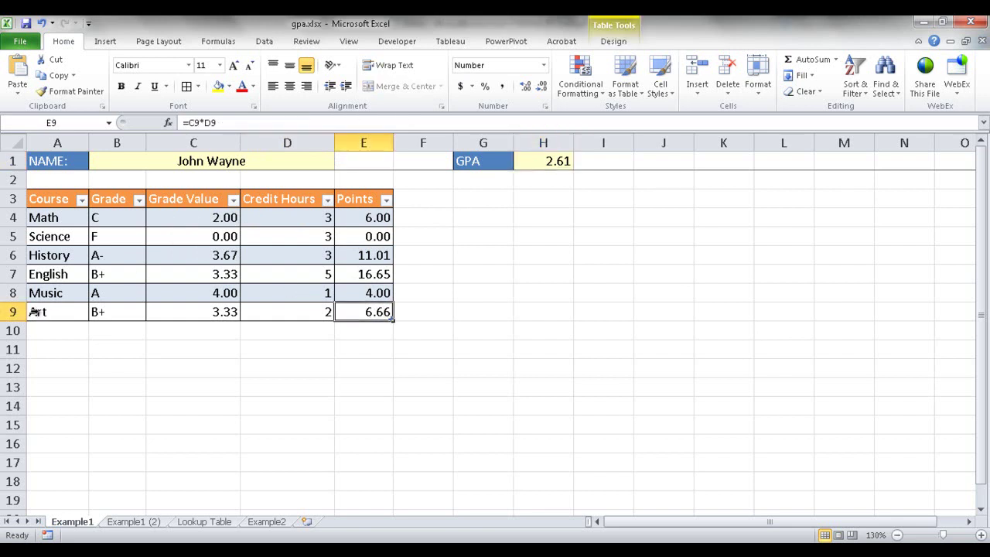
{"action": "key", "text": "Tab"}
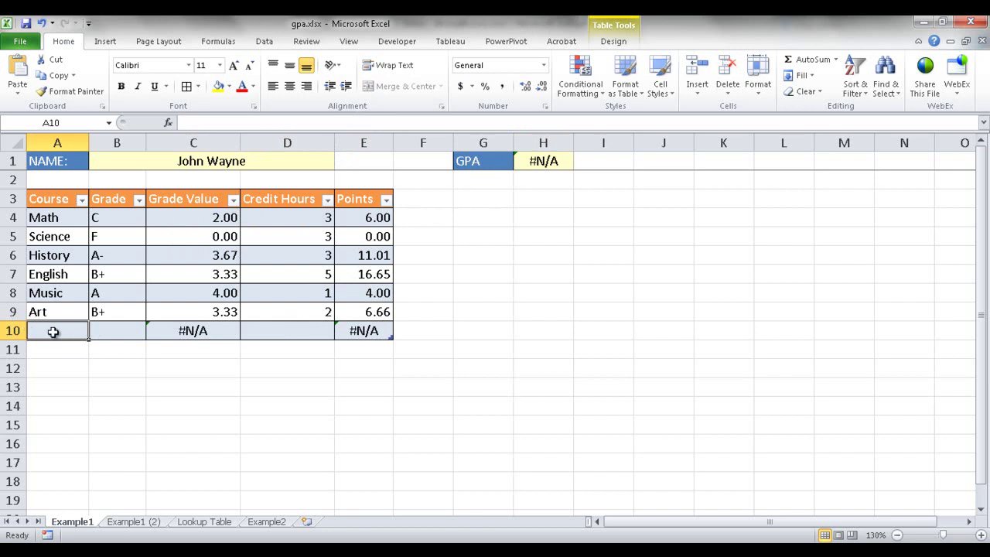
{"action": "type", "text": "PE"}
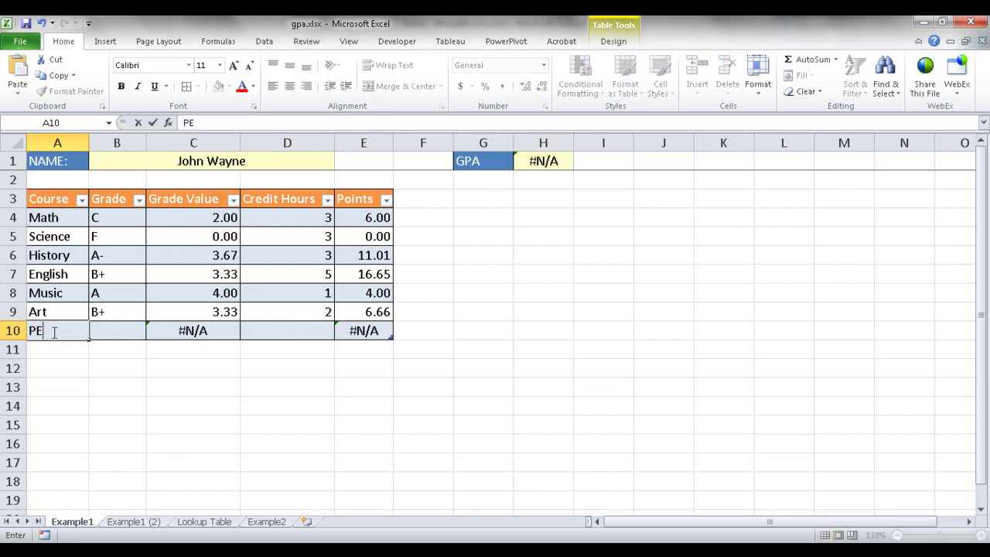
{"action": "left_click", "coordinate": [116, 330]}
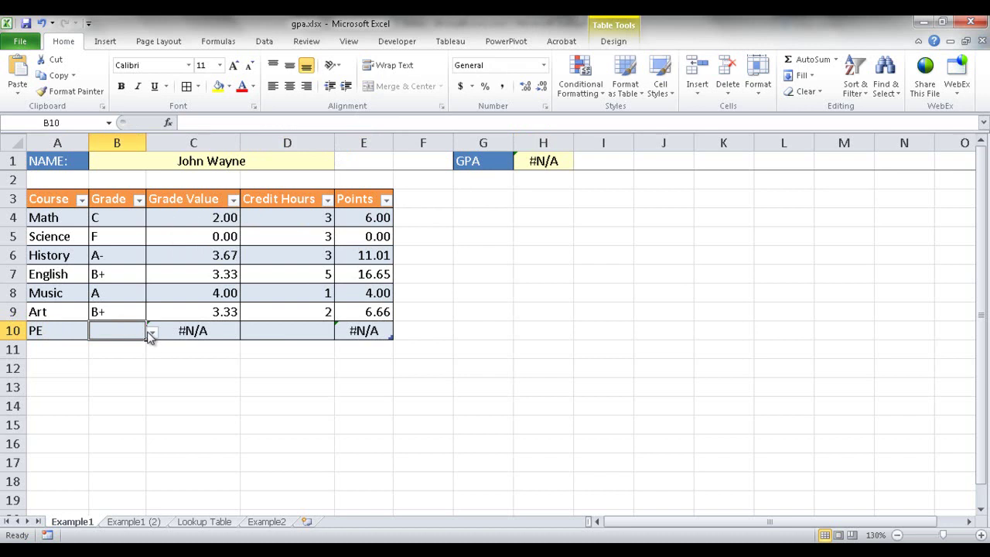
{"action": "left_click", "coordinate": [151, 332]}
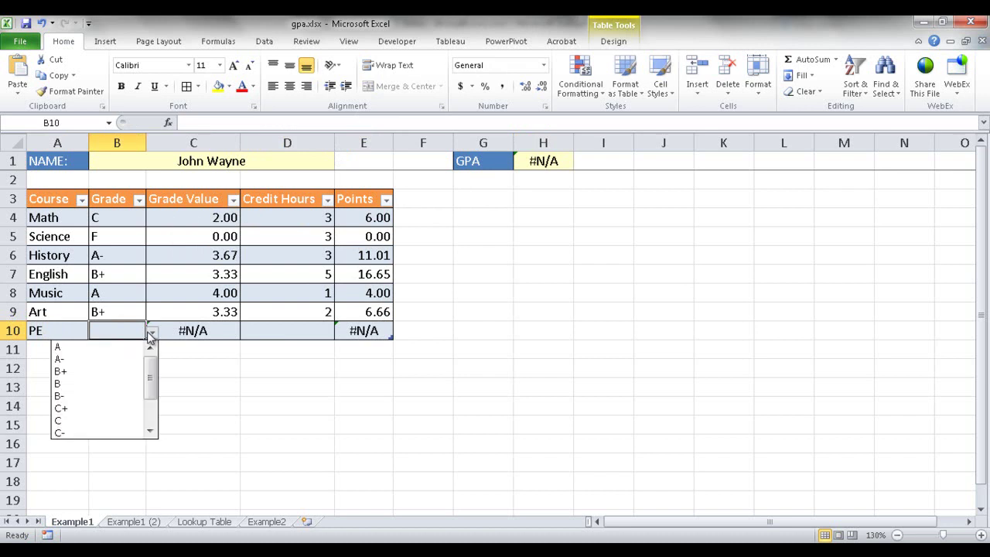
{"action": "left_click", "coordinate": [116, 359]}
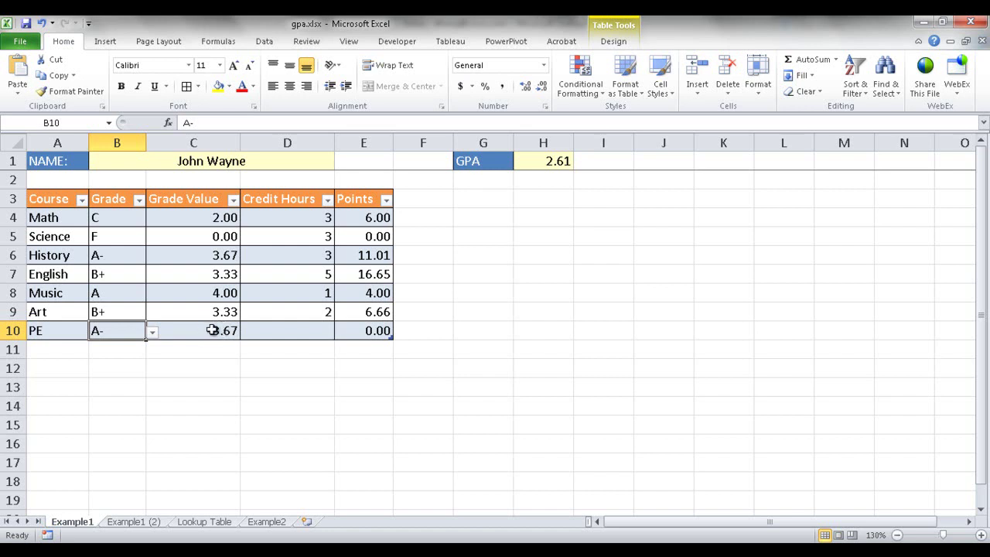
{"action": "left_click", "coordinate": [300, 333]}
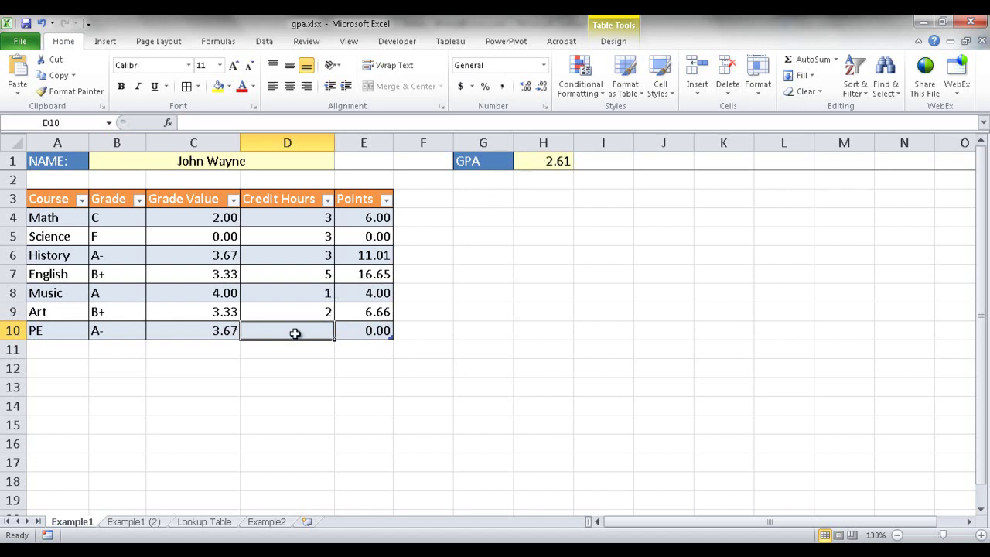
{"action": "type", "text": "1"}
{"action": "key", "text": "Return"}
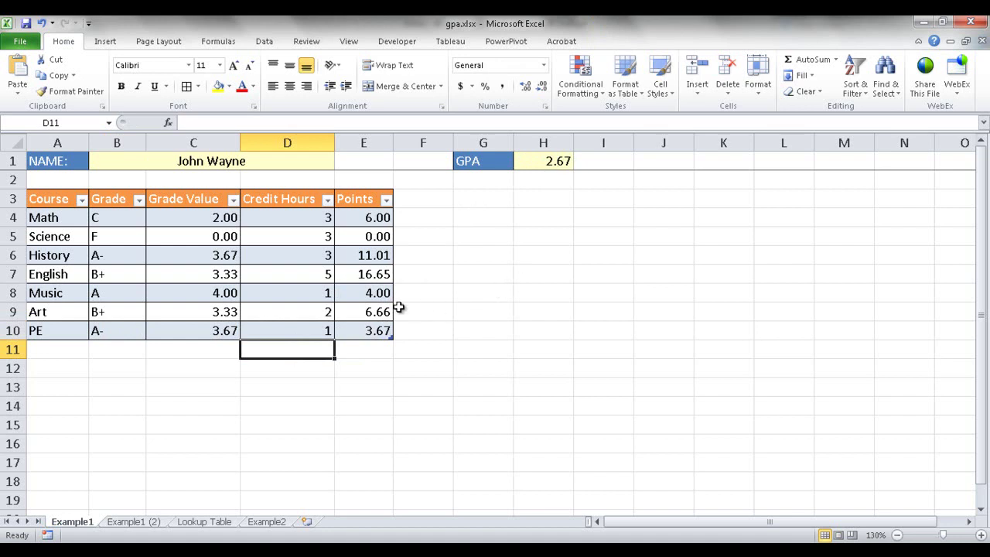
Check the Grade Value and Points formulas in the PE row and the GPA formula
{"action": "left_click", "coordinate": [215, 330]}
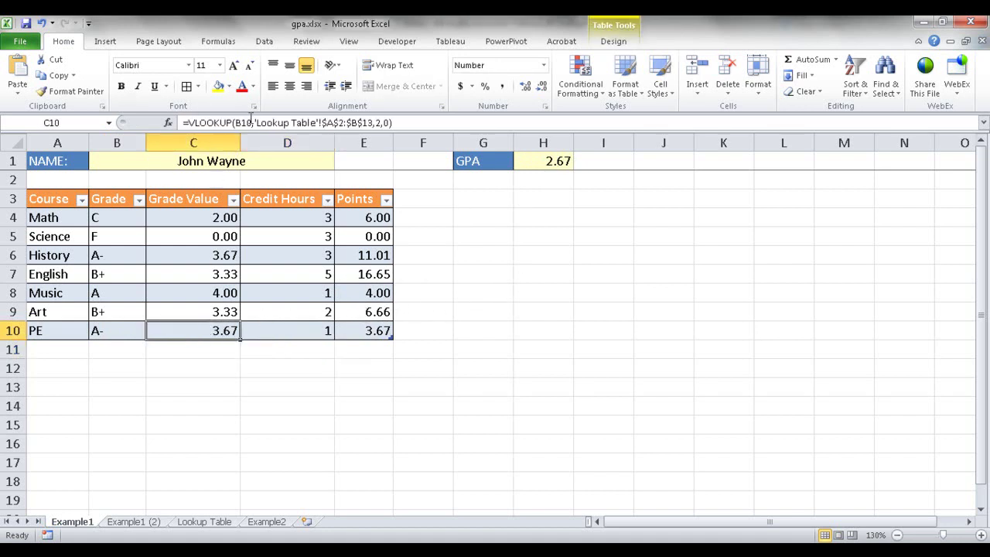
{"action": "left_click", "coordinate": [367, 333]}
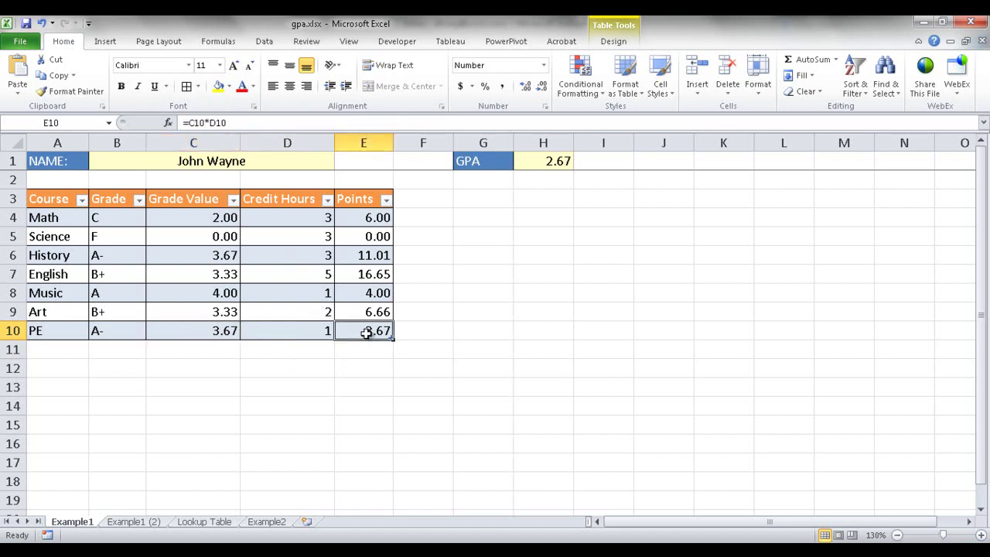
{"action": "left_click", "coordinate": [533, 161]}
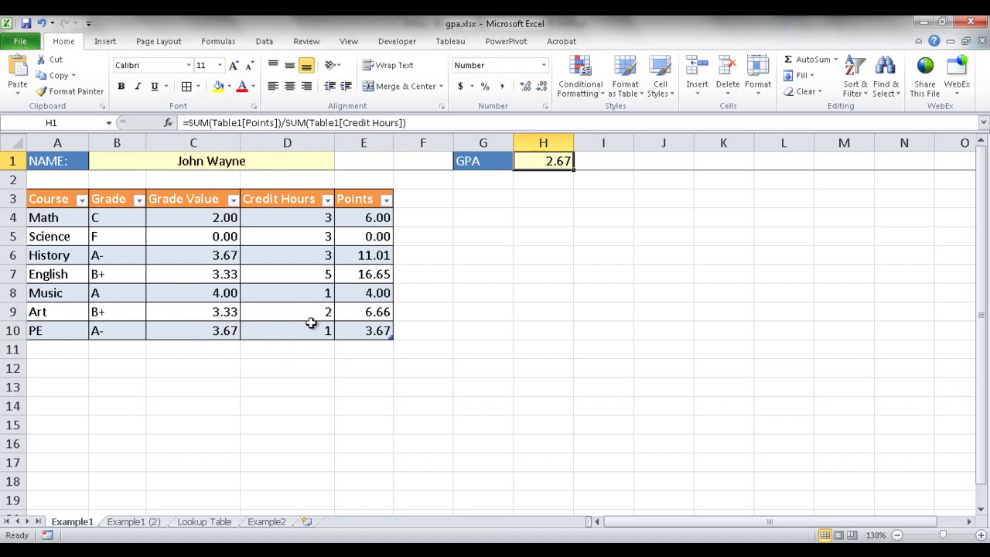
Try adding a blank table row below PE to check its Grade Value and Points formulas, and undo it
{"action": "left_click", "coordinate": [358, 331]}
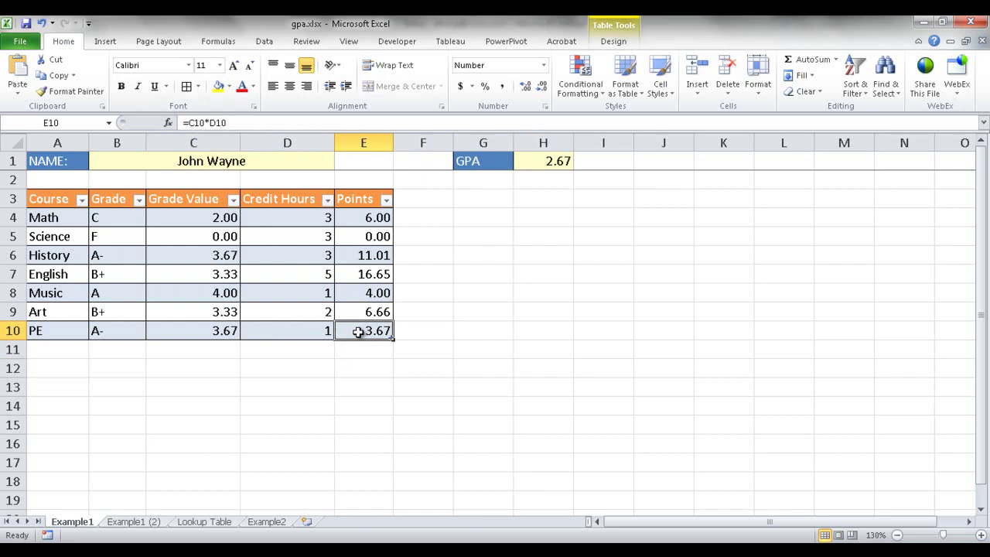
{"action": "key", "text": "Tab"}
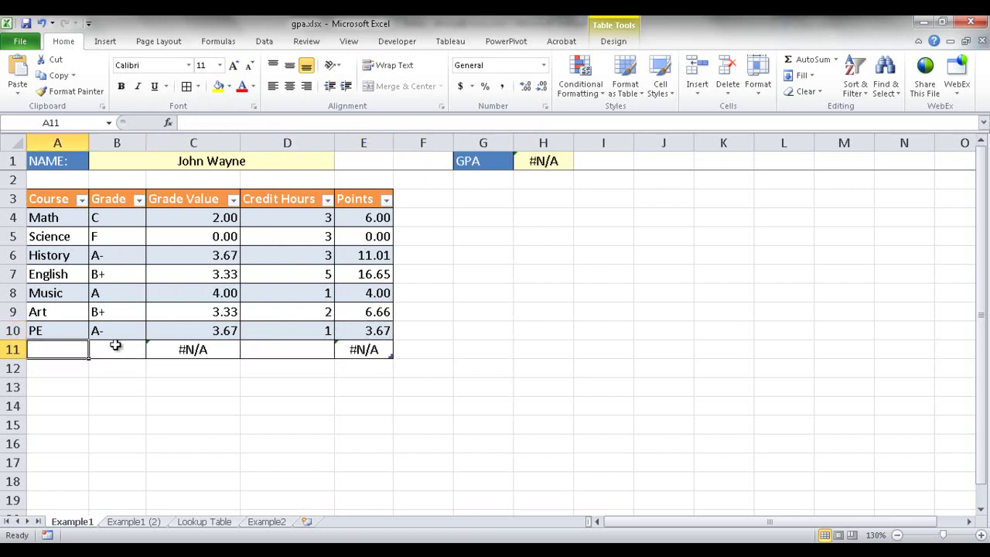
{"action": "left_click", "coordinate": [193, 349]}
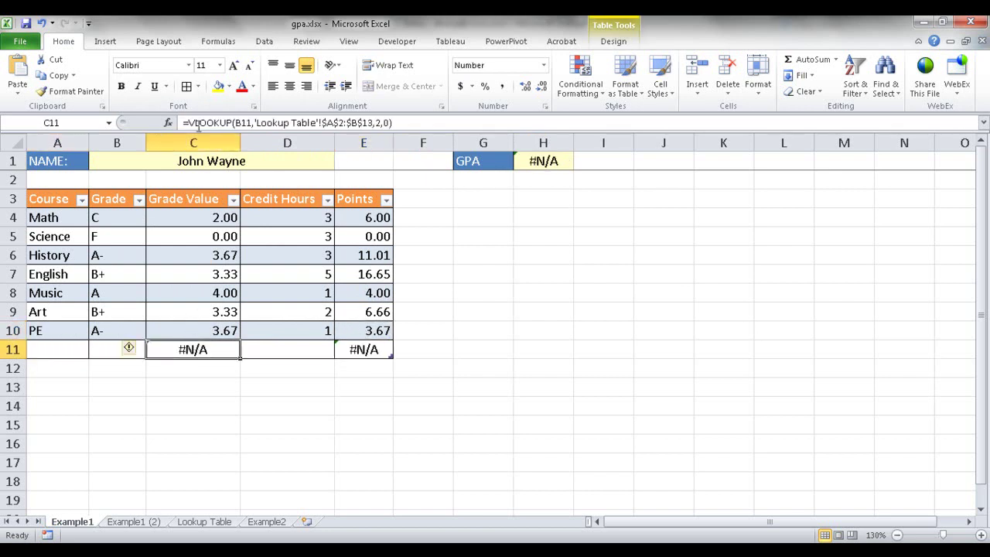
{"action": "left_click", "coordinate": [352, 350]}
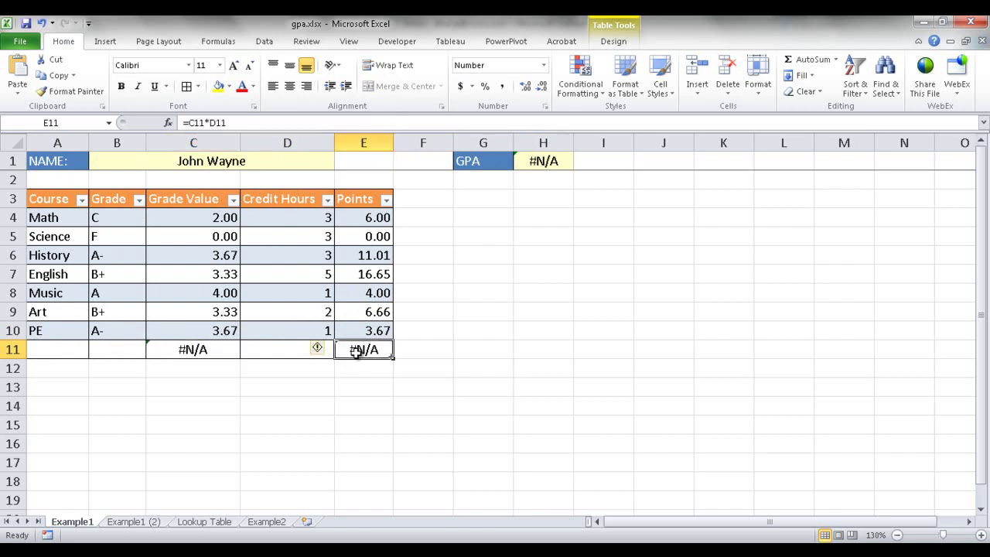
{"action": "key", "text": "ctrl+z"}
{"action": "left_click", "coordinate": [181, 328]}
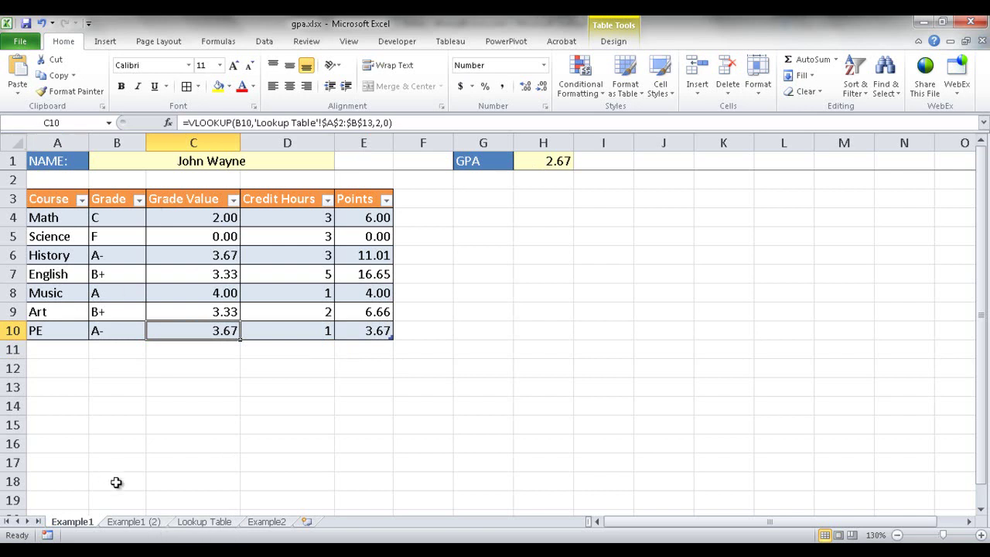
On the Example1 (2) sheet, review the Grade and Credit Hours entries and the empty Grade Value, Points and GPA cells
{"action": "left_click", "coordinate": [133, 521]}
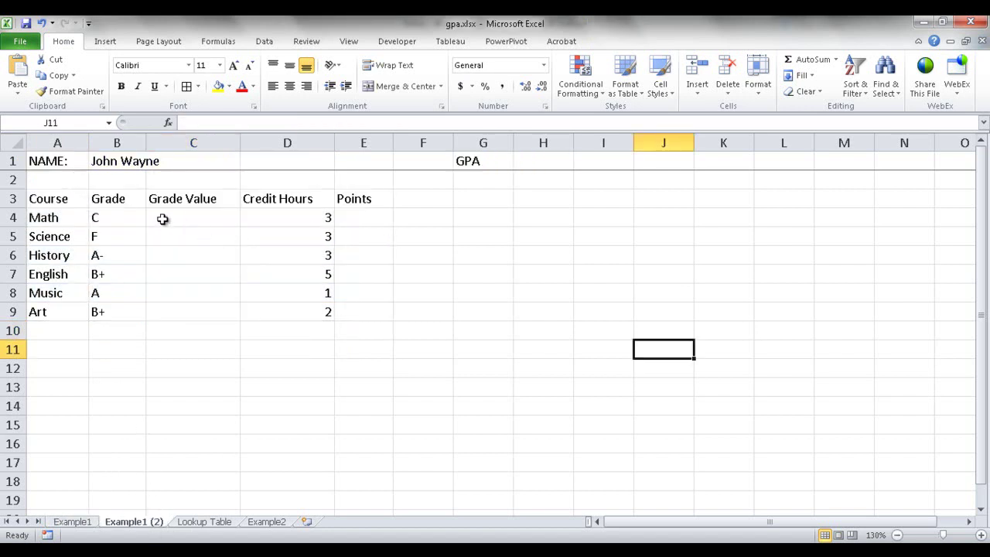
{"action": "left_click", "coordinate": [126, 218]}
{"action": "left_click", "coordinate": [125, 239]}
{"action": "left_click", "coordinate": [121, 258]}
{"action": "left_click", "coordinate": [122, 291]}
{"action": "left_click", "coordinate": [309, 219]}
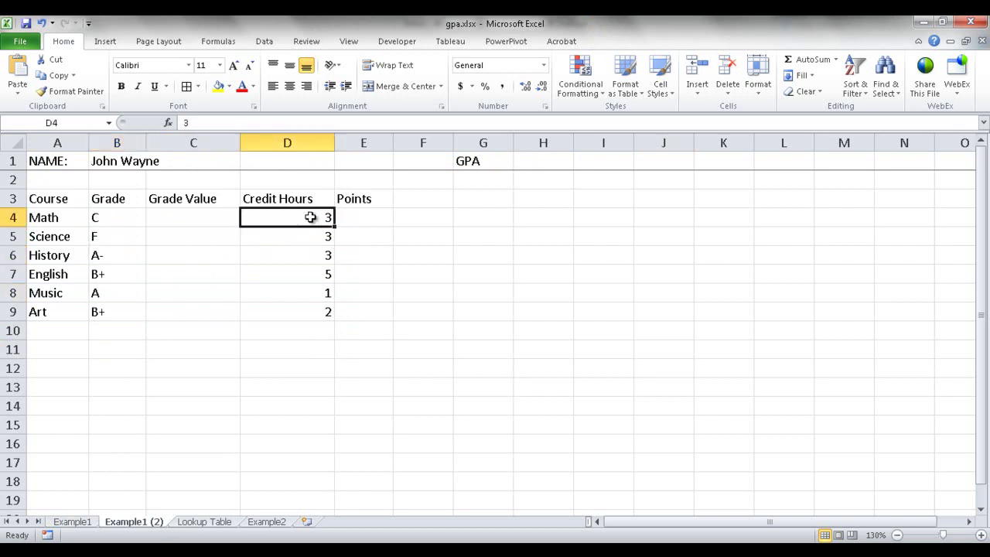
{"action": "left_click", "coordinate": [312, 236]}
{"action": "left_click", "coordinate": [312, 270]}
{"action": "left_click_drag", "start_coordinate": [216, 222], "coordinate": [205, 311]}
{"action": "left_click_drag", "start_coordinate": [356, 218], "coordinate": [367, 317]}
{"action": "left_click", "coordinate": [543, 160]}
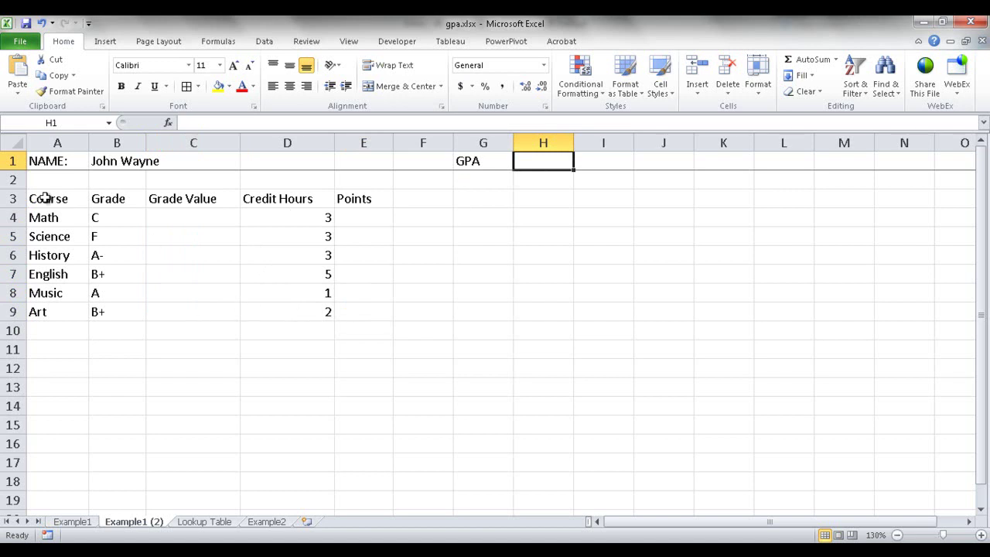
Convert the course data in A3:E9 on the Example1 (2) sheet into a table with headers
{"action": "left_click_drag", "start_coordinate": [46, 199], "coordinate": [364, 317]}
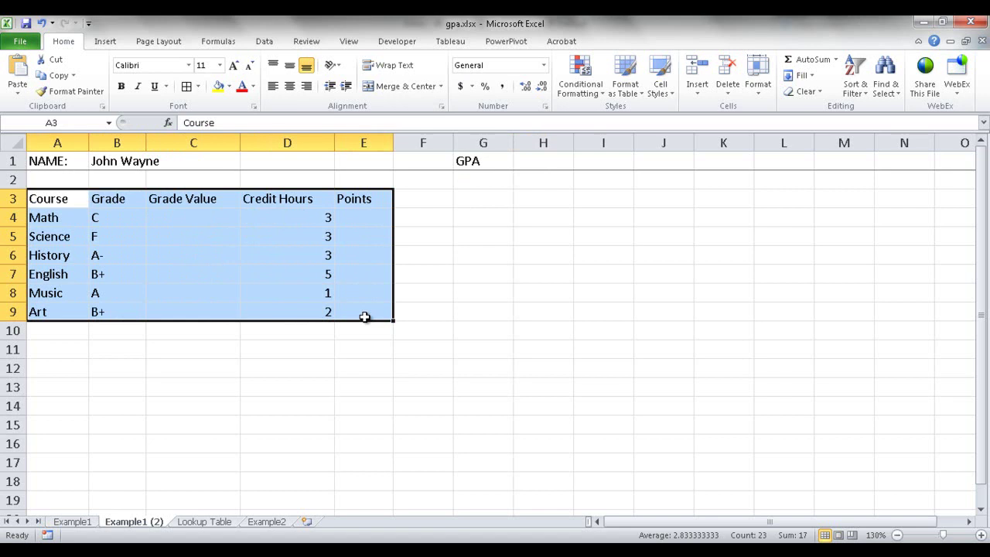
{"action": "left_click", "coordinate": [107, 42]}
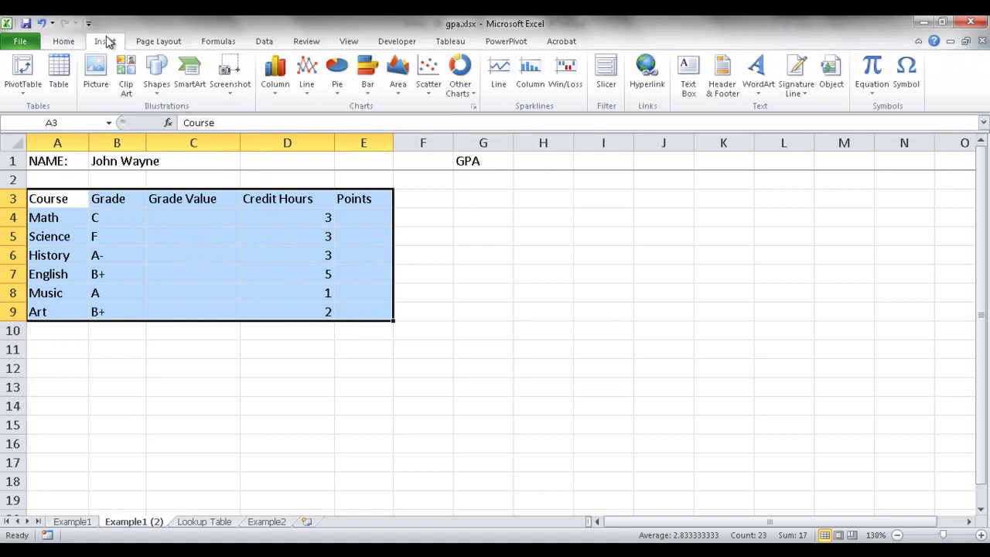
{"action": "left_click", "coordinate": [60, 69]}
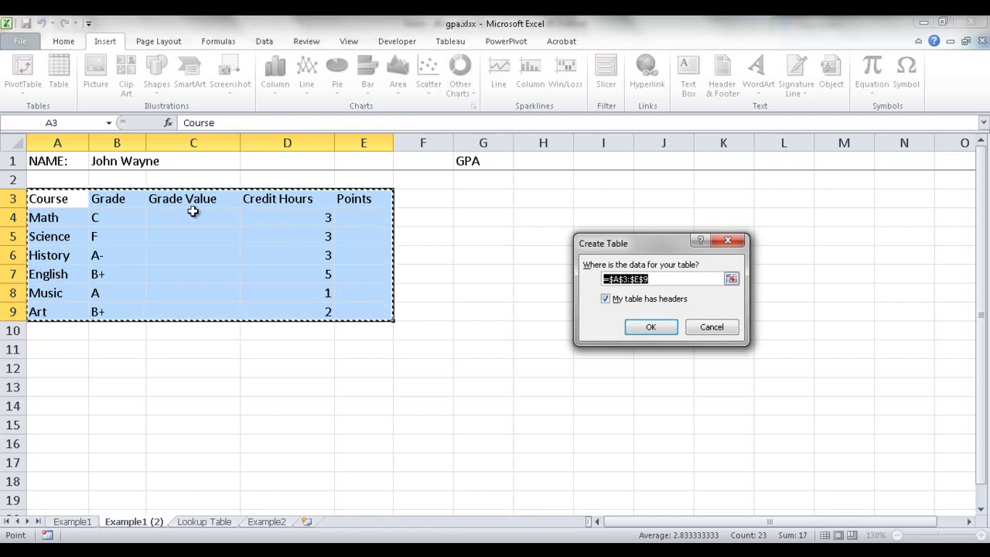
{"action": "left_click", "coordinate": [661, 329]}
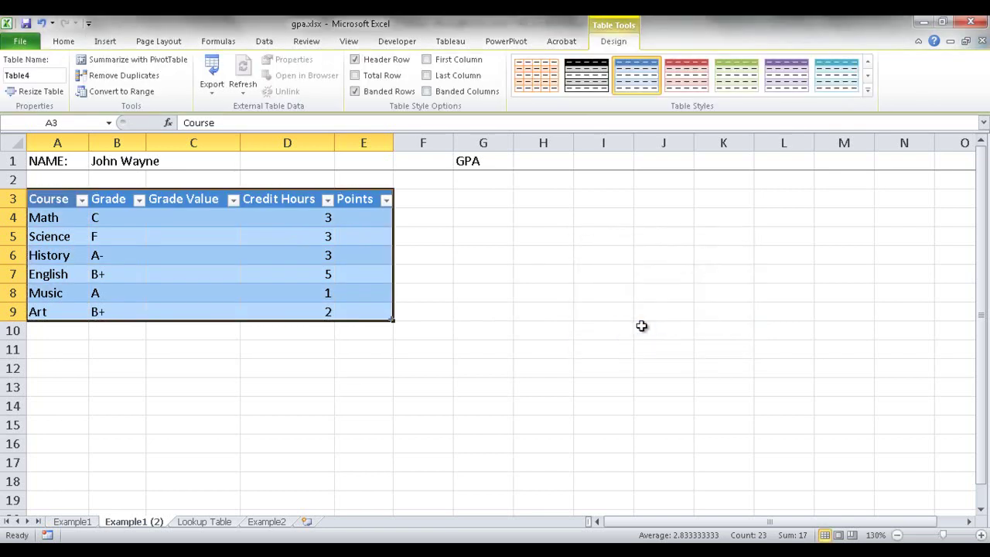
Review the empty Grade Value cell for Math and the Grade entries in B4:B9 of the new table
{"action": "left_click", "coordinate": [252, 267]}
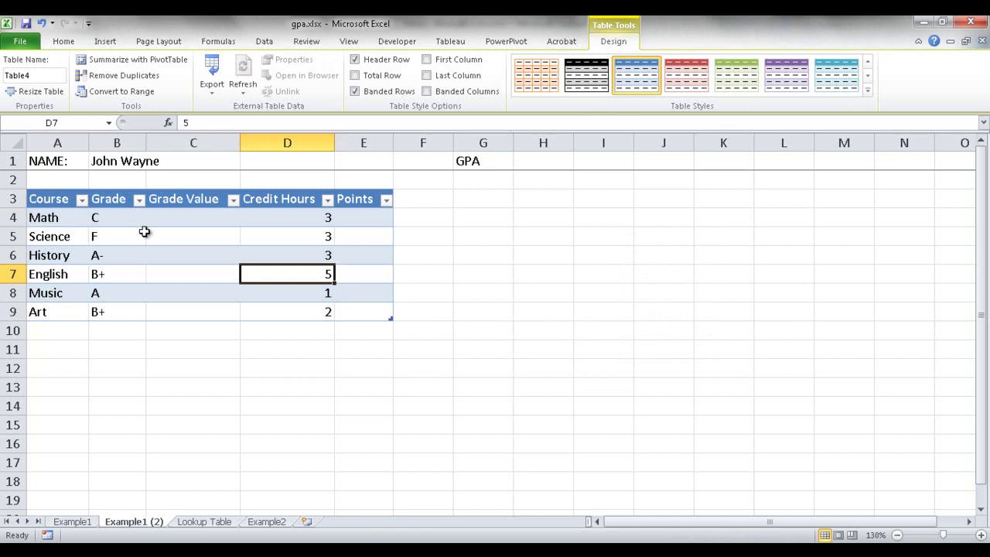
{"action": "left_click", "coordinate": [184, 220]}
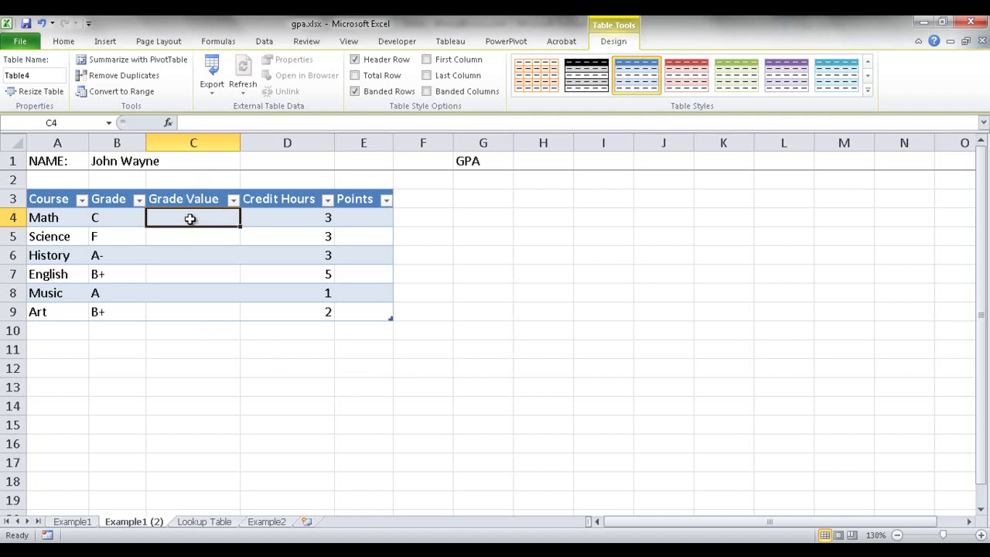
{"action": "left_click", "coordinate": [124, 221]}
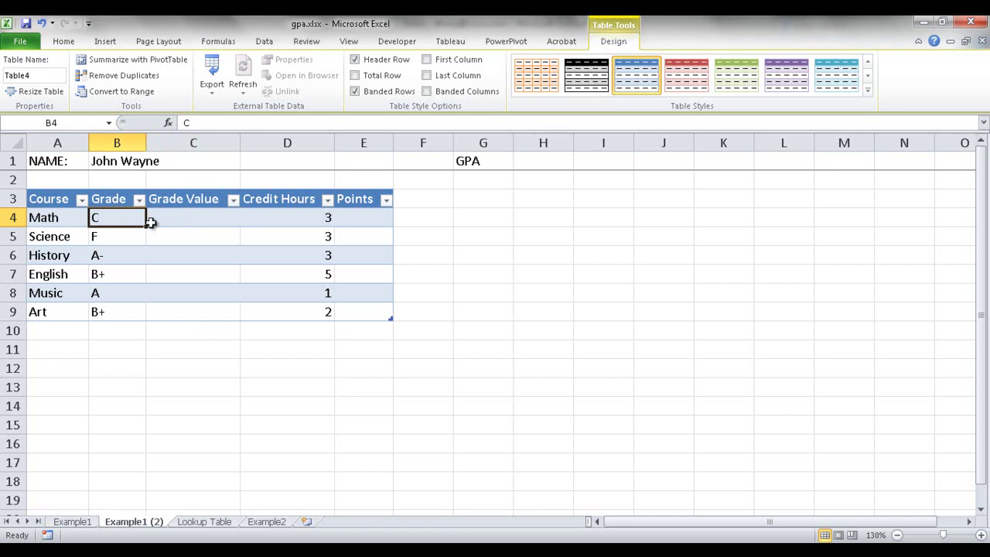
{"action": "left_click_drag", "start_coordinate": [119, 222], "coordinate": [115, 308]}
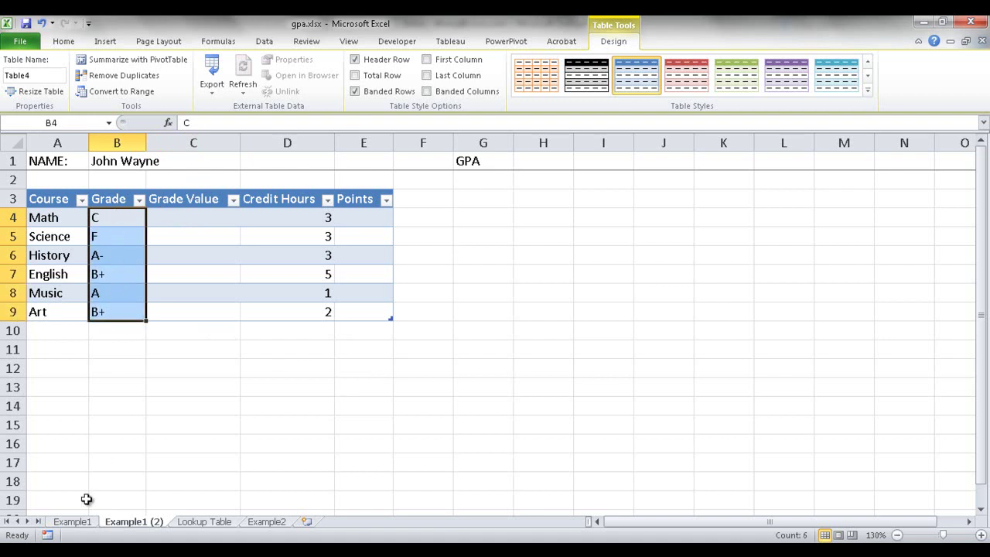
Check the Math grade's drop-down list on the finished Example1 sheet, and return to Example1 (2)
{"action": "left_click", "coordinate": [70, 523]}
{"action": "left_click", "coordinate": [110, 219]}
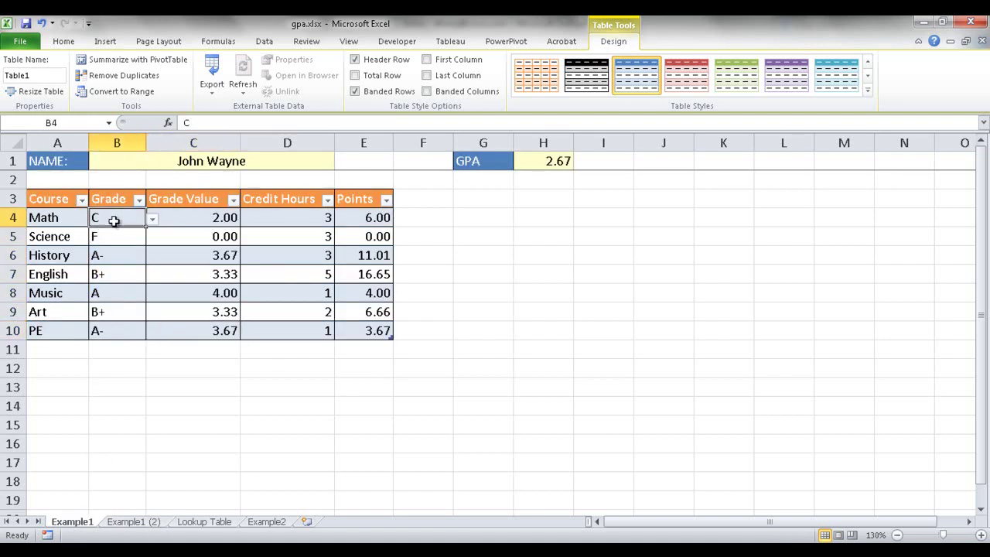
{"action": "left_click", "coordinate": [151, 219]}
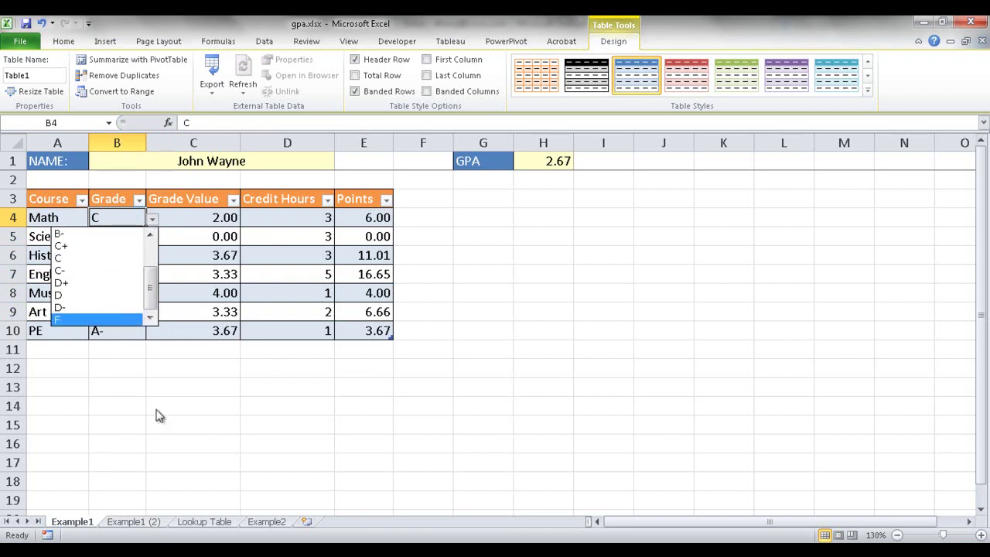
{"action": "left_click", "coordinate": [153, 523]}
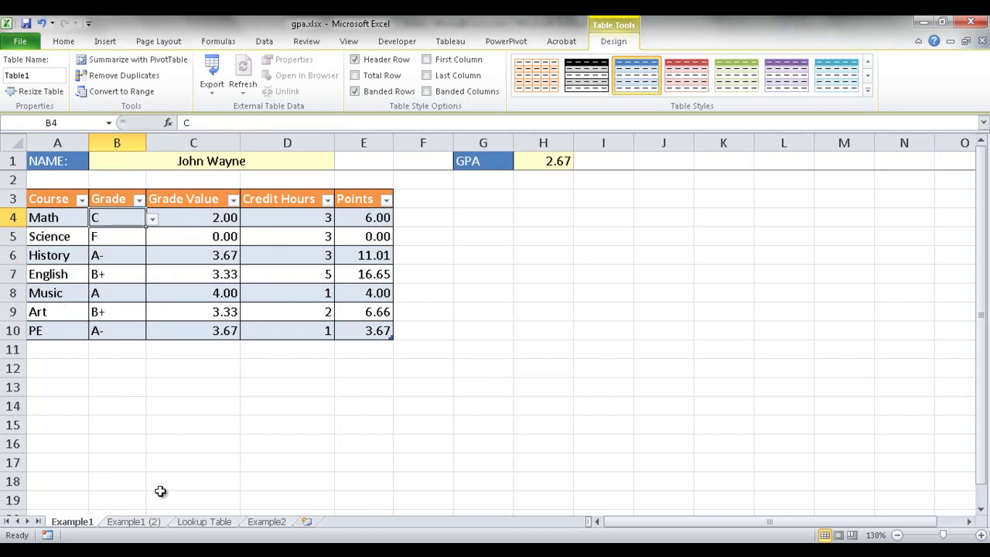
{"action": "left_click", "coordinate": [133, 522]}
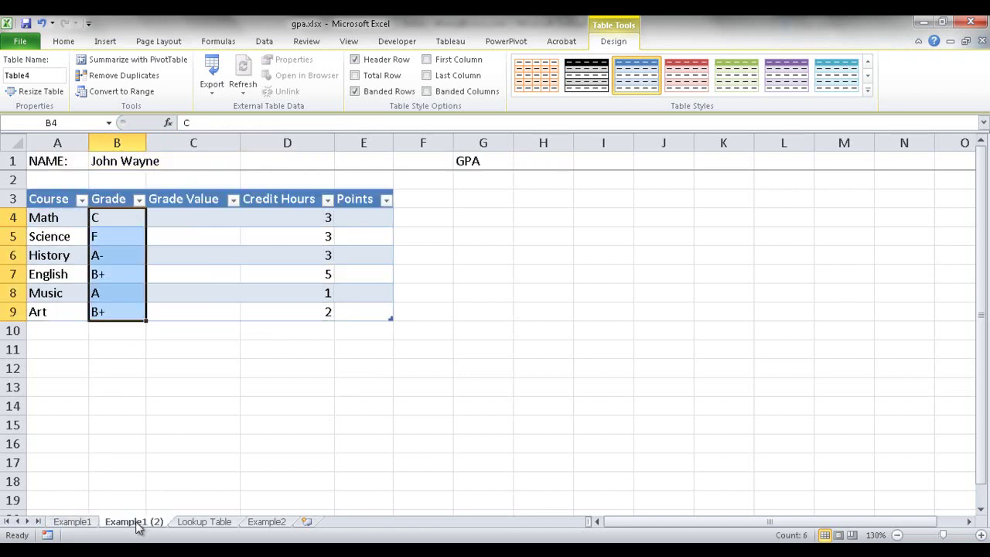
Try the invalid grade ic for Math, compare it with the letter grades on the Lookup Table sheet, and replace it with c
{"action": "left_click", "coordinate": [127, 217]}
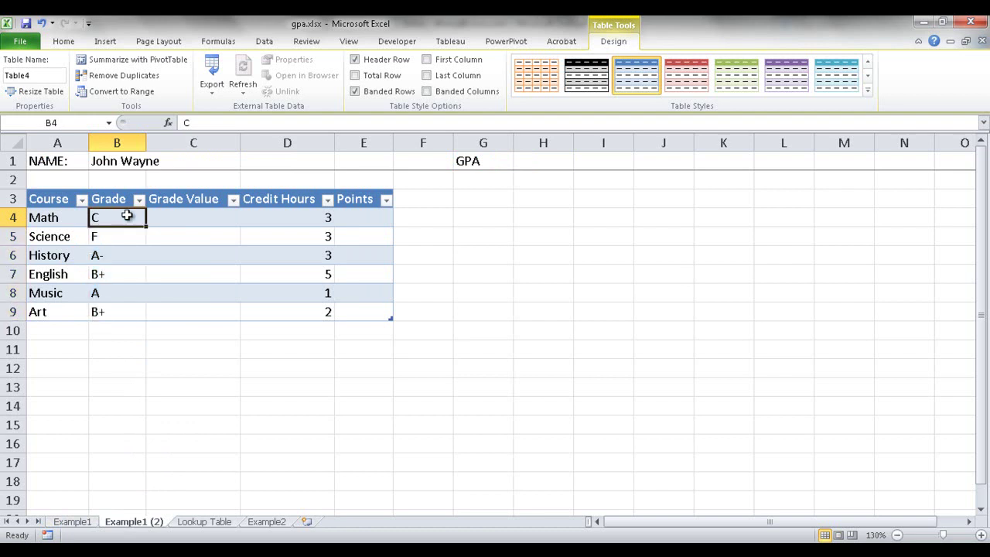
{"action": "type", "text": "c"}
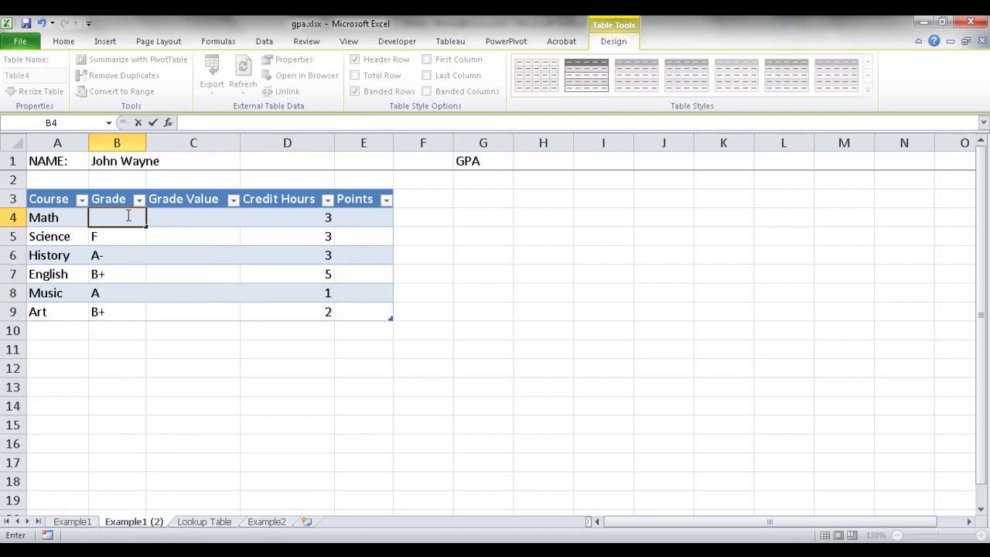
{"action": "key", "text": "Return"}
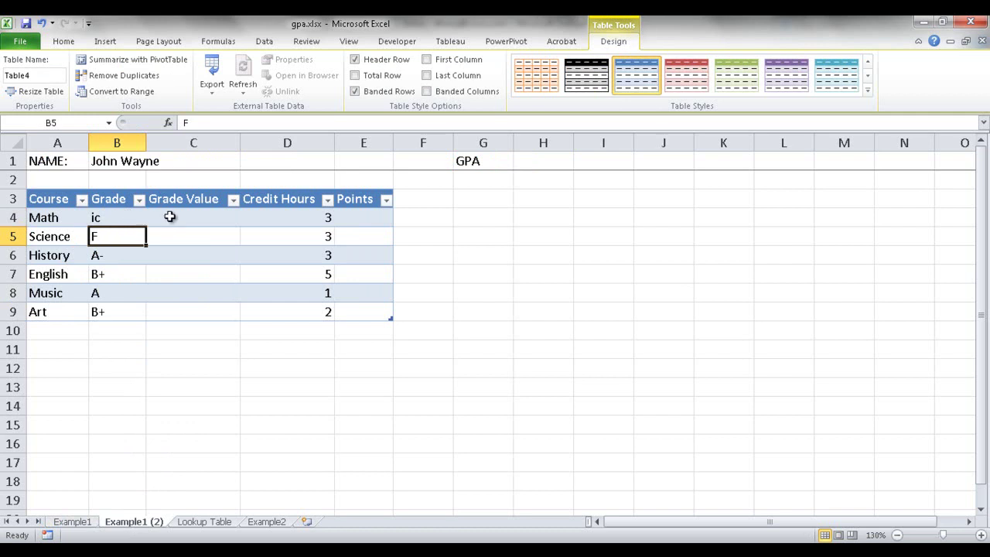
{"action": "left_click", "coordinate": [199, 522]}
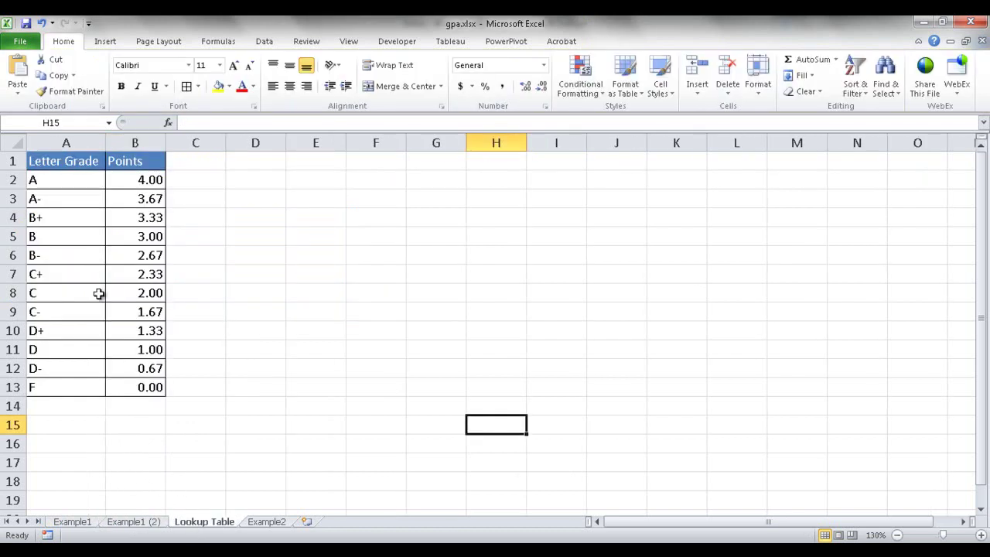
{"action": "left_click", "coordinate": [138, 525]}
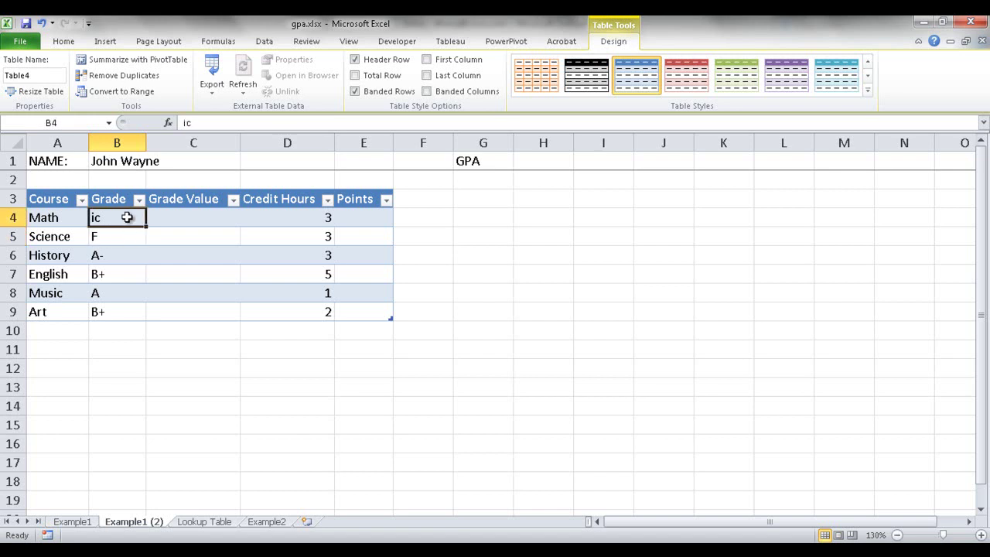
{"action": "type", "text": "c"}
{"action": "key", "text": "Return"}
Start a data validation rule for the Grade cells B4:B9 that allows a List
{"action": "left_click", "coordinate": [127, 217]}
{"action": "left_click_drag", "start_coordinate": [127, 218], "coordinate": [118, 306]}
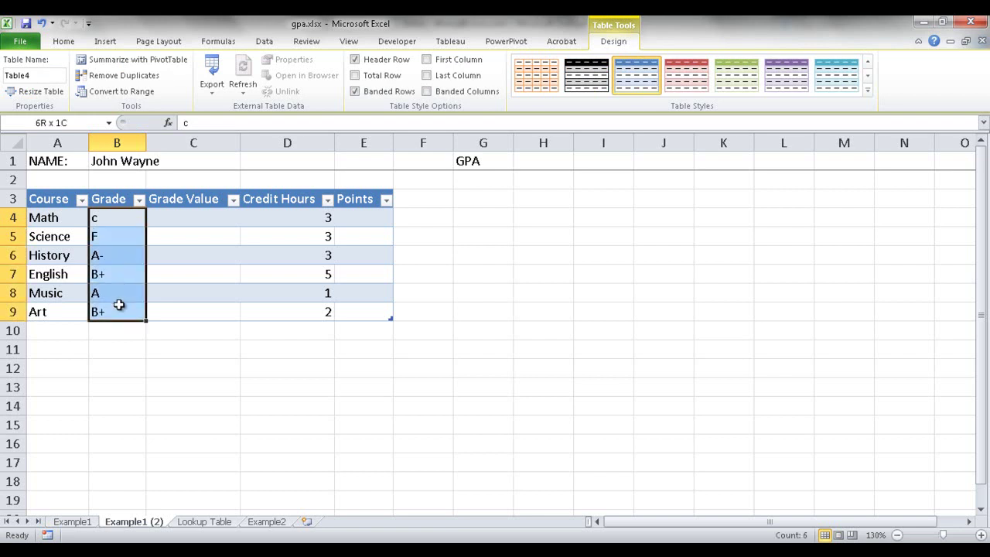
{"action": "left_click", "coordinate": [263, 42]}
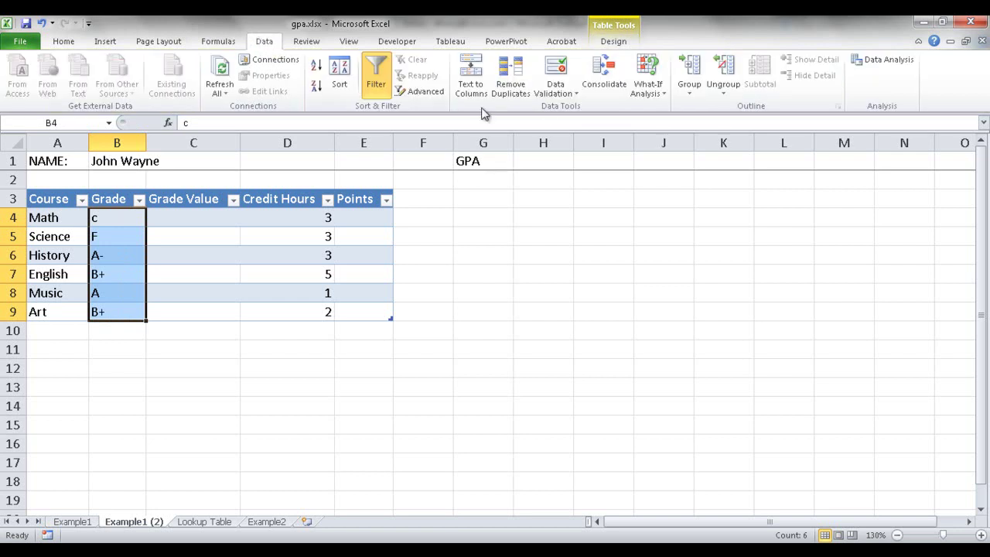
{"action": "left_click", "coordinate": [559, 91]}
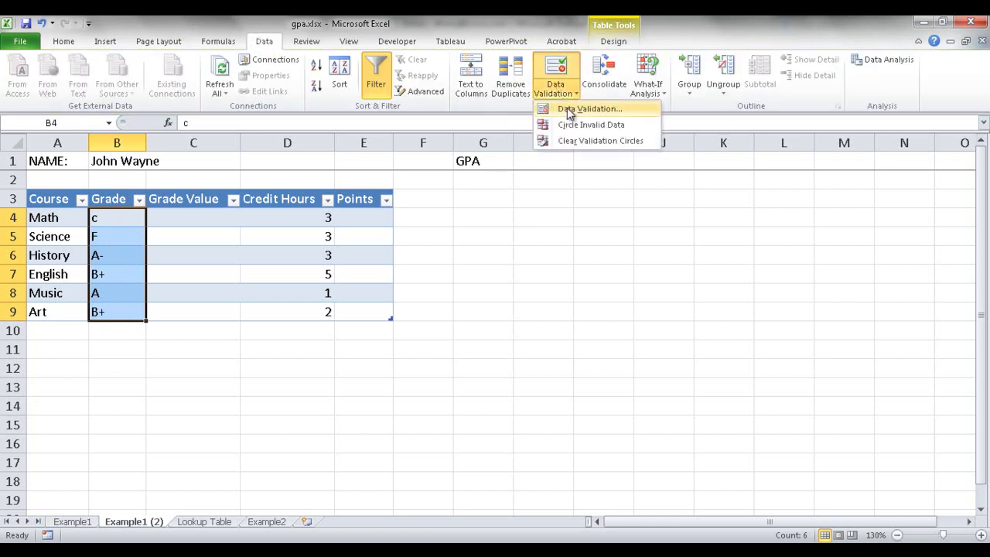
{"action": "left_click", "coordinate": [569, 109]}
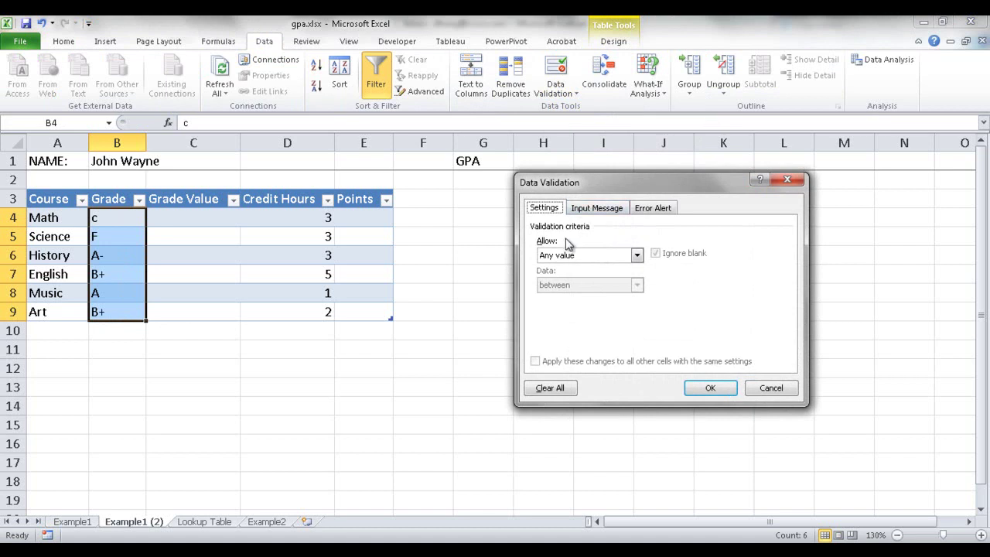
{"action": "left_click", "coordinate": [550, 256]}
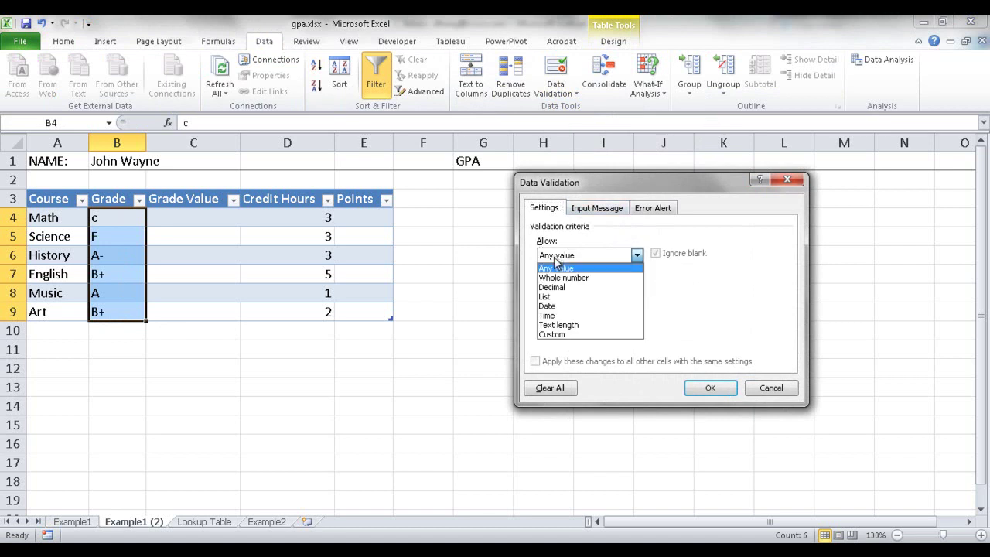
{"action": "left_click", "coordinate": [555, 297]}
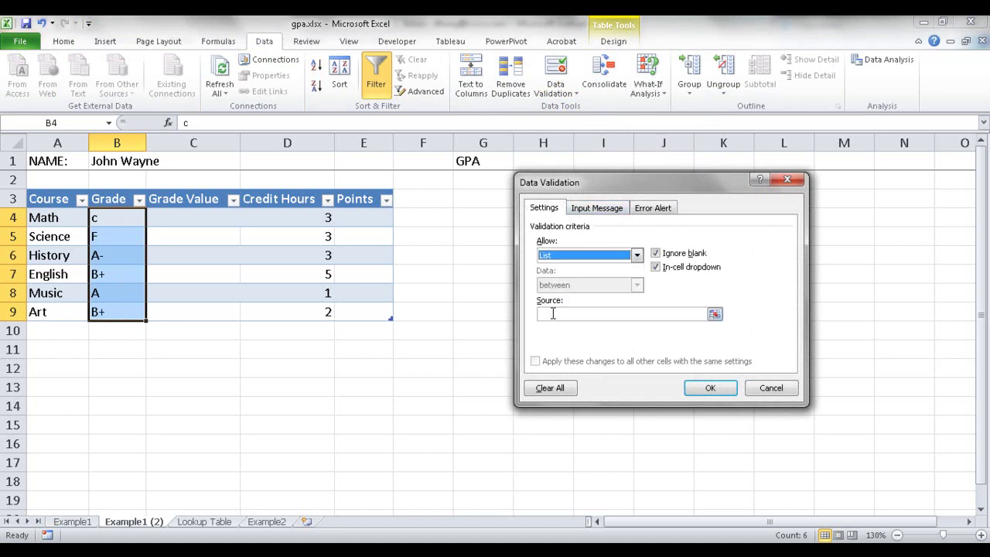
Set the validation list source to the letter grades in A2:A13 of the Lookup Table sheet and apply the rule
{"action": "left_click", "coordinate": [552, 313]}
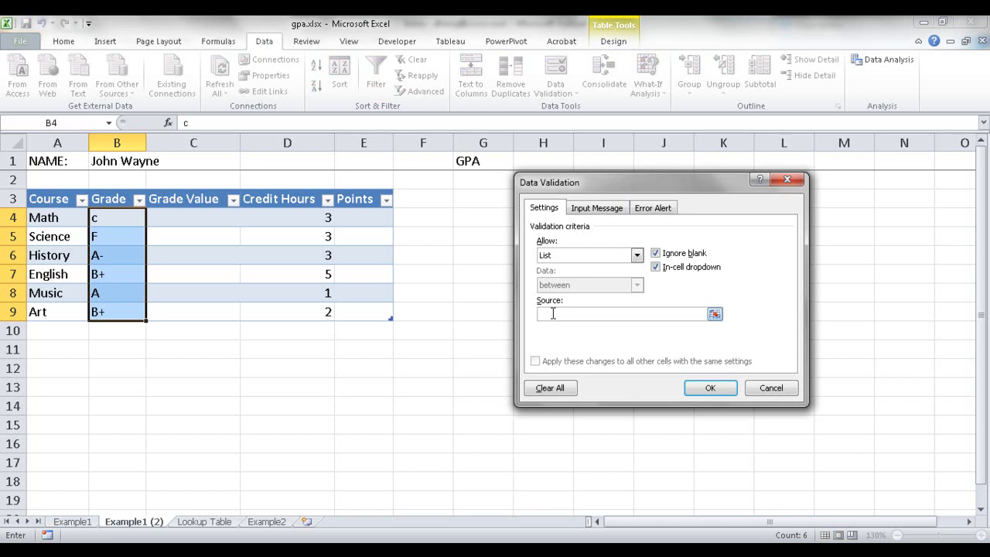
{"action": "type", "text": "="}
{"action": "left_click", "coordinate": [216, 522]}
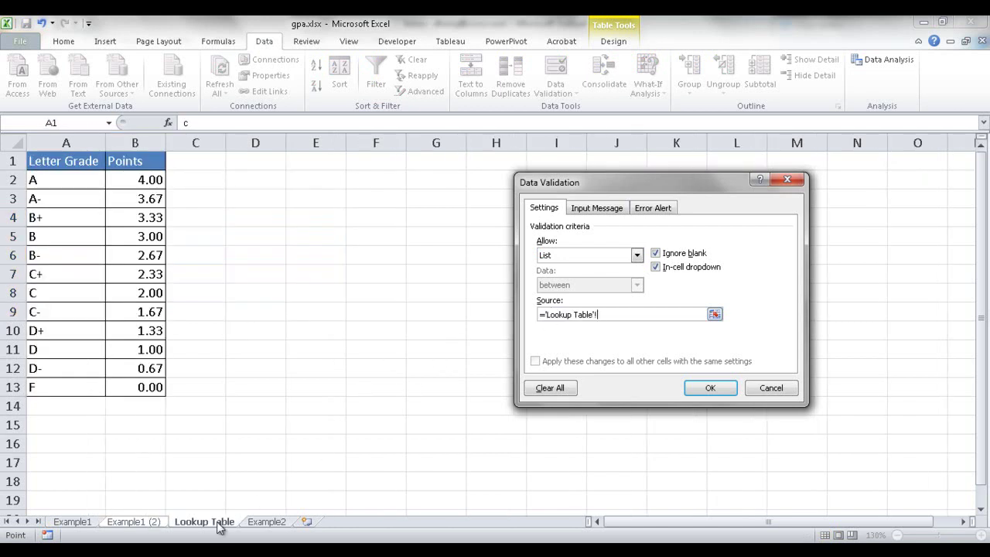
{"action": "left_click_drag", "start_coordinate": [85, 180], "coordinate": [69, 388]}
{"action": "key", "text": "Return"}
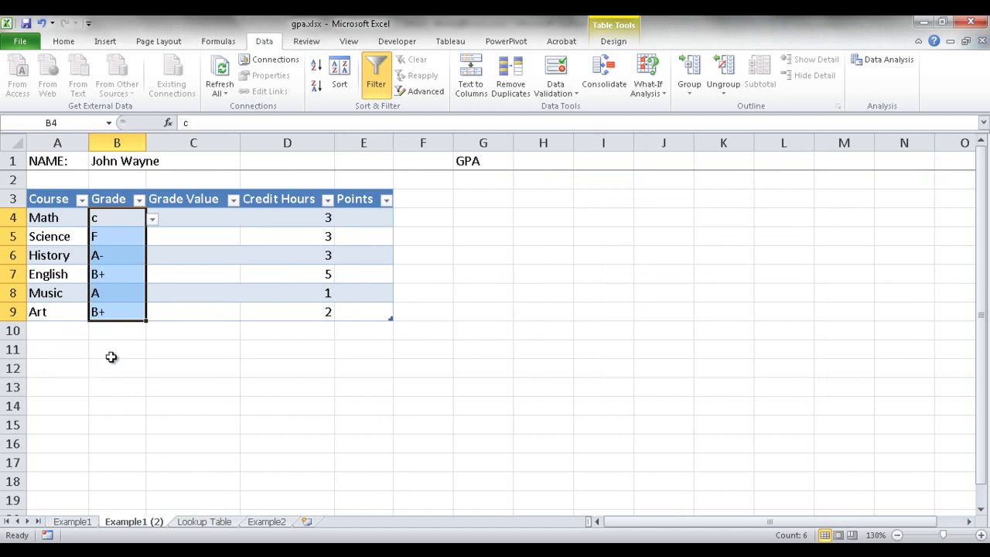
Choose C- as the Math grade from the cell's validation list
{"action": "left_click", "coordinate": [149, 347]}
{"action": "left_click", "coordinate": [132, 217]}
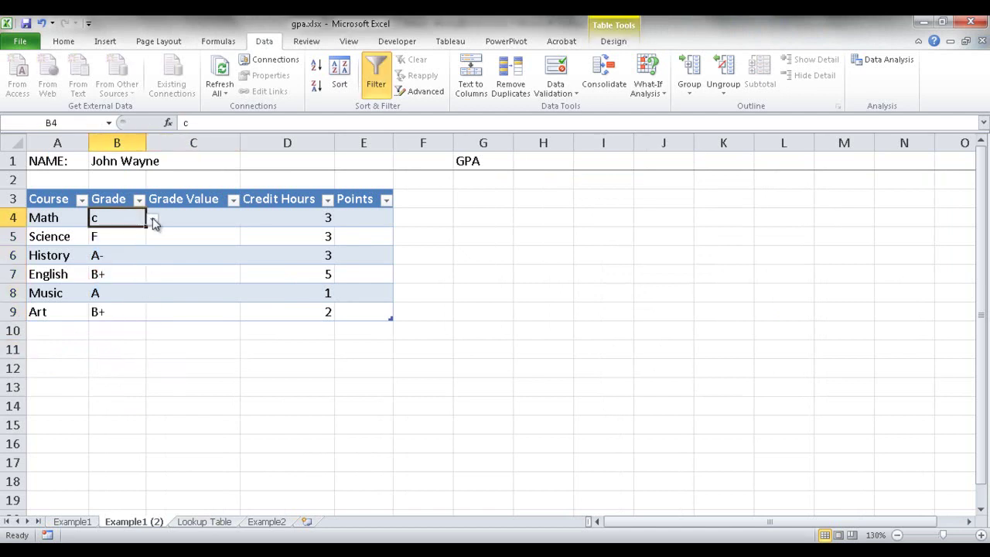
{"action": "left_click", "coordinate": [152, 221]}
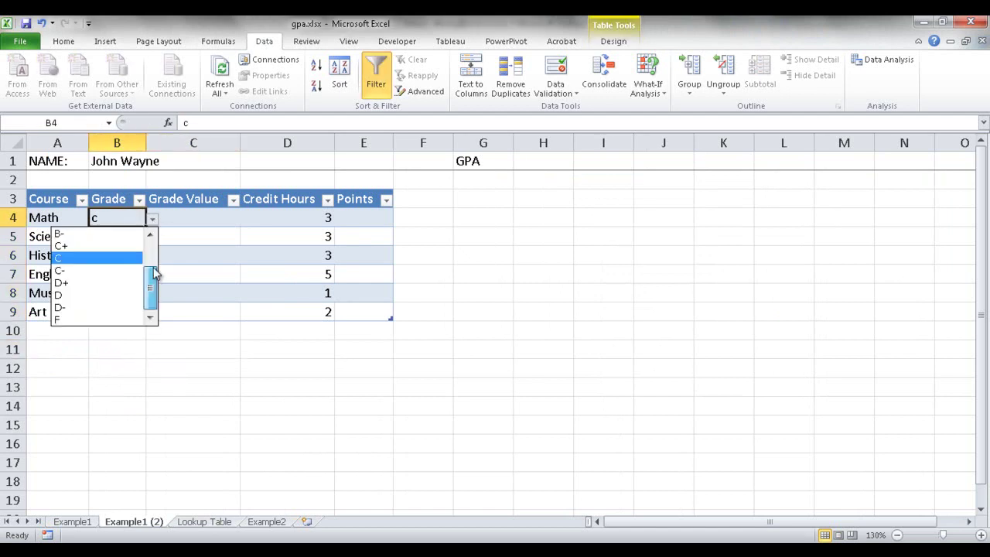
{"action": "scroll", "coordinate": [155, 263], "scroll_direction": "up", "scroll_amount": 1}
{"action": "left_click", "coordinate": [134, 307]}
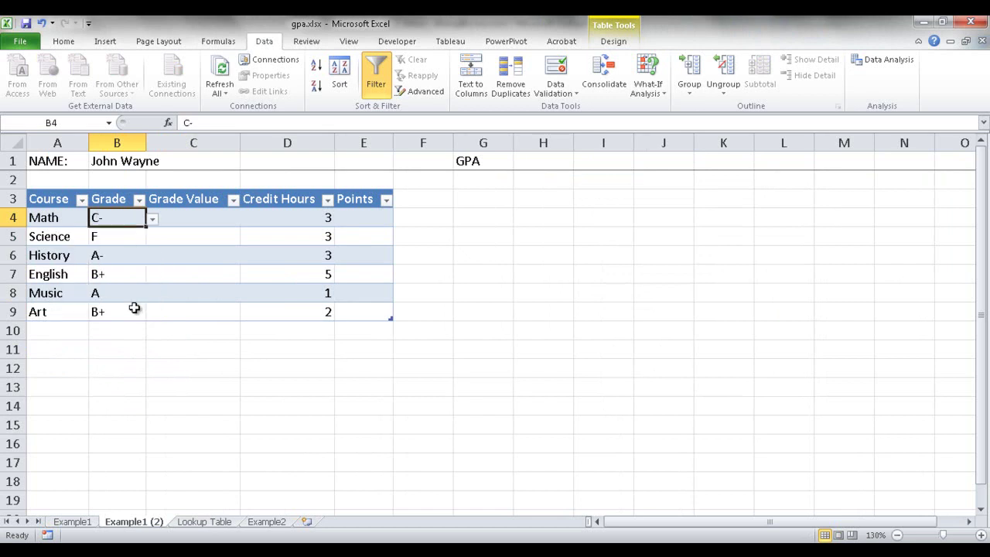
Choose B- as the Science grade and B as the History grade from their validation lists
{"action": "left_click", "coordinate": [124, 234]}
{"action": "left_click", "coordinate": [153, 239]}
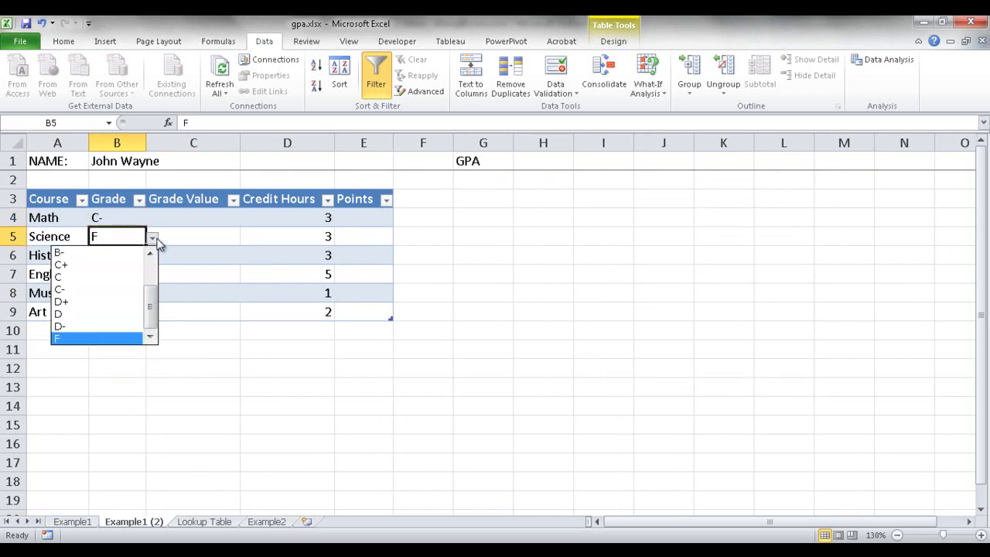
{"action": "scroll", "coordinate": [144, 259], "scroll_direction": "up", "scroll_amount": 1}
{"action": "left_click", "coordinate": [132, 263]}
{"action": "left_click", "coordinate": [126, 254]}
{"action": "left_click", "coordinate": [153, 256]}
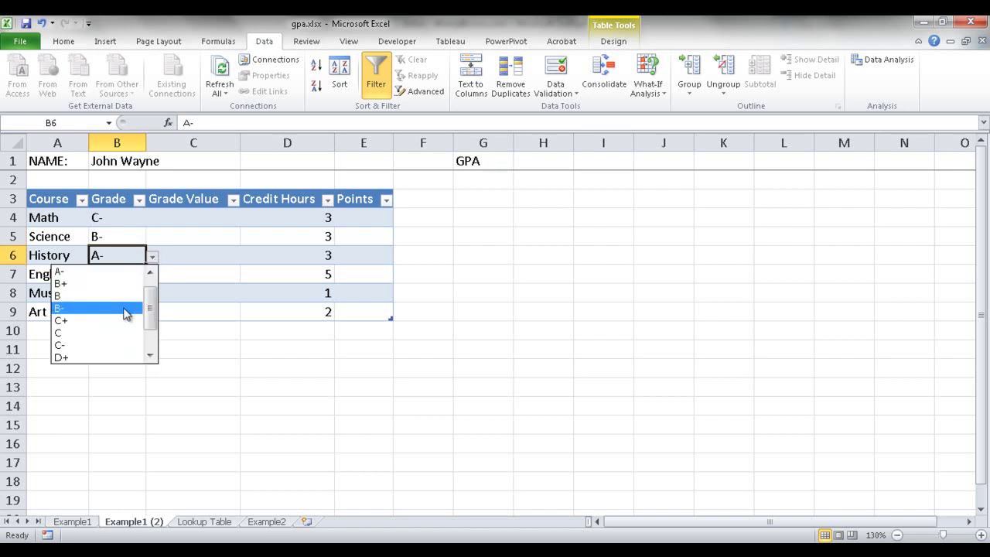
{"action": "left_click", "coordinate": [125, 296]}
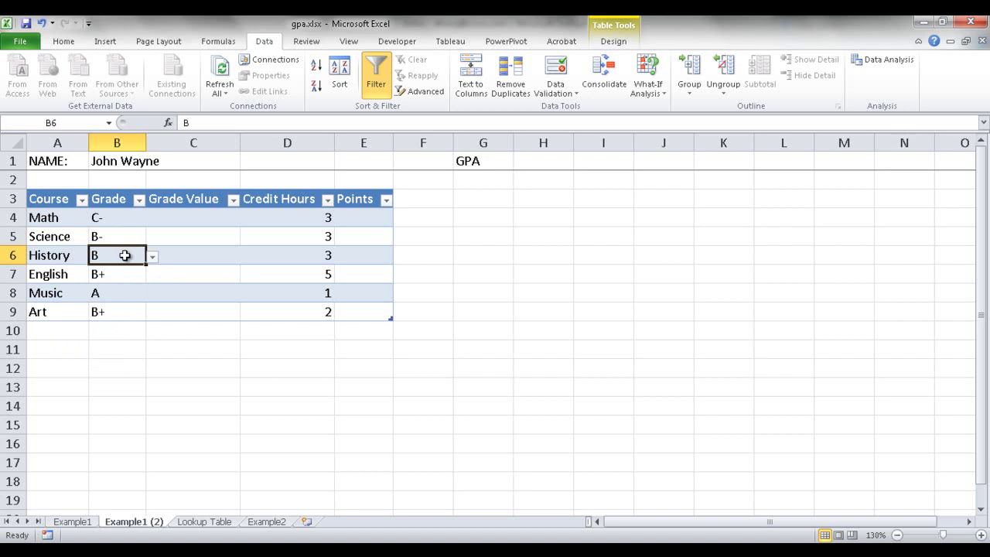
Try to enter the invalid grade u for History, and cancel the entry
{"action": "type", "text": "u"}
{"action": "key", "text": "Return"}
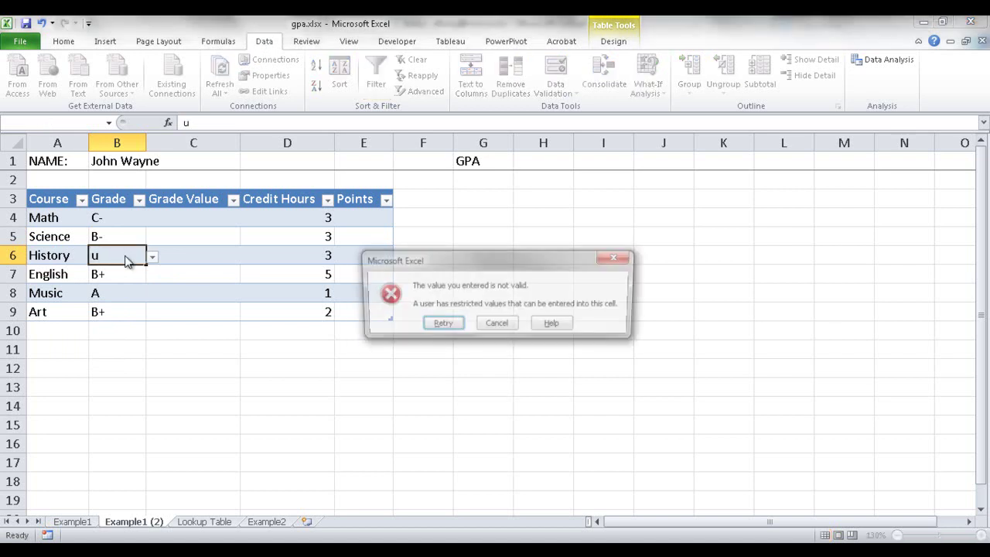
{"action": "left_click", "coordinate": [495, 326]}
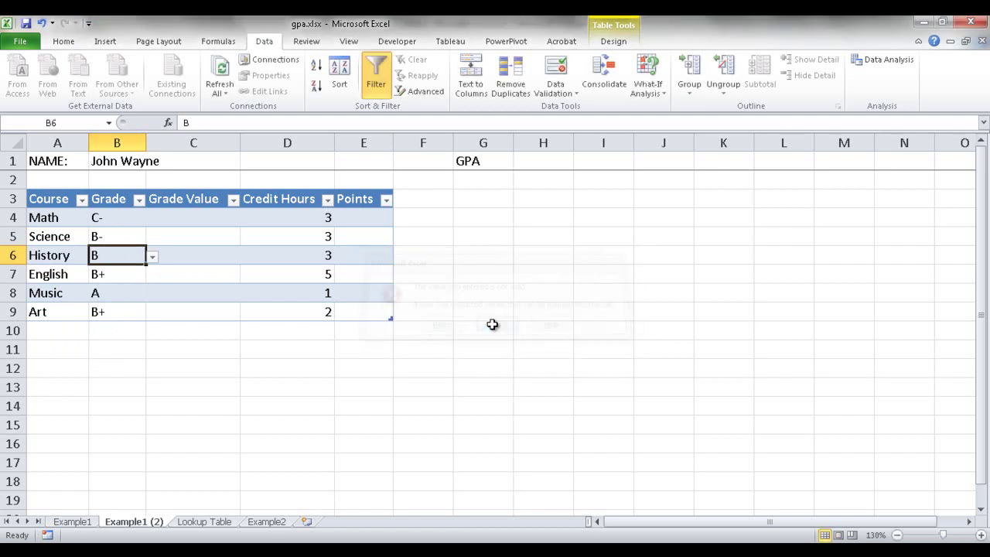
Review the History grade's validation source and error alert settings, and the letter grades on the Lookup Table sheet
{"action": "left_click", "coordinate": [557, 89]}
{"action": "left_click", "coordinate": [576, 110]}
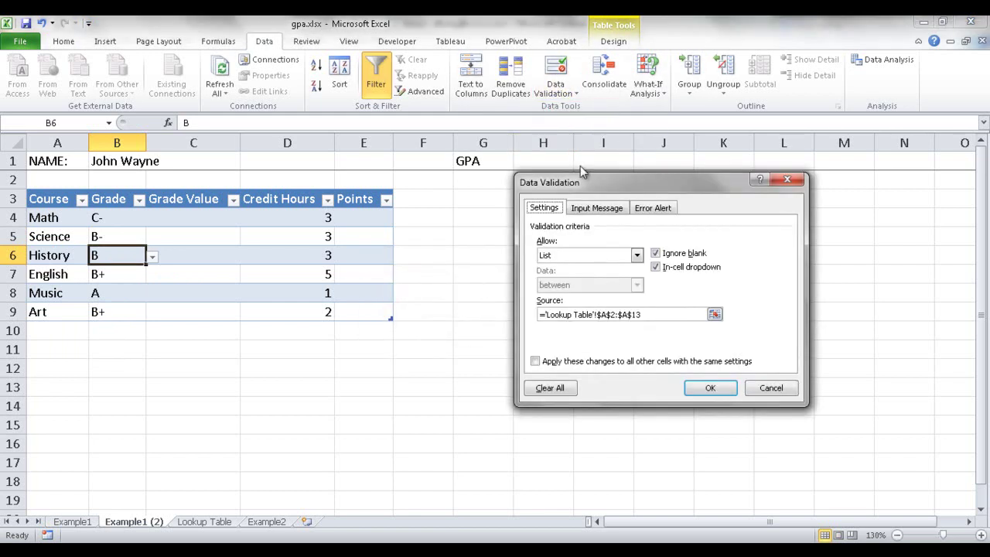
{"action": "left_click", "coordinate": [653, 210]}
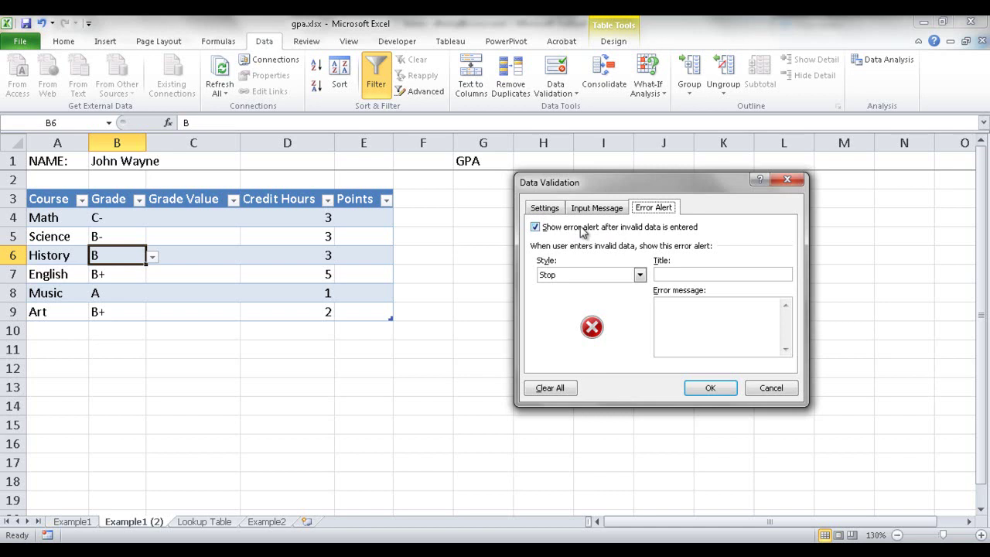
{"action": "left_click", "coordinate": [771, 388]}
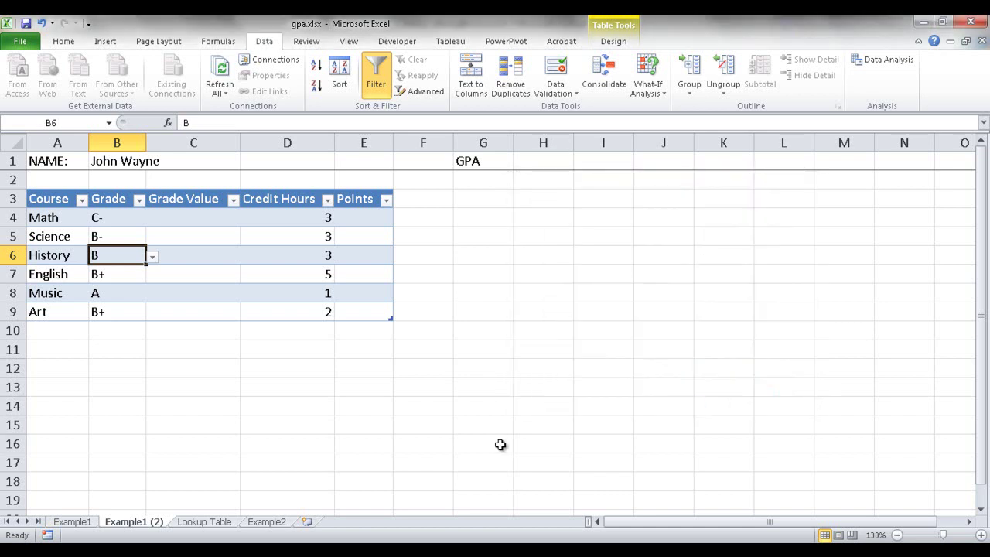
{"action": "left_click", "coordinate": [216, 522]}
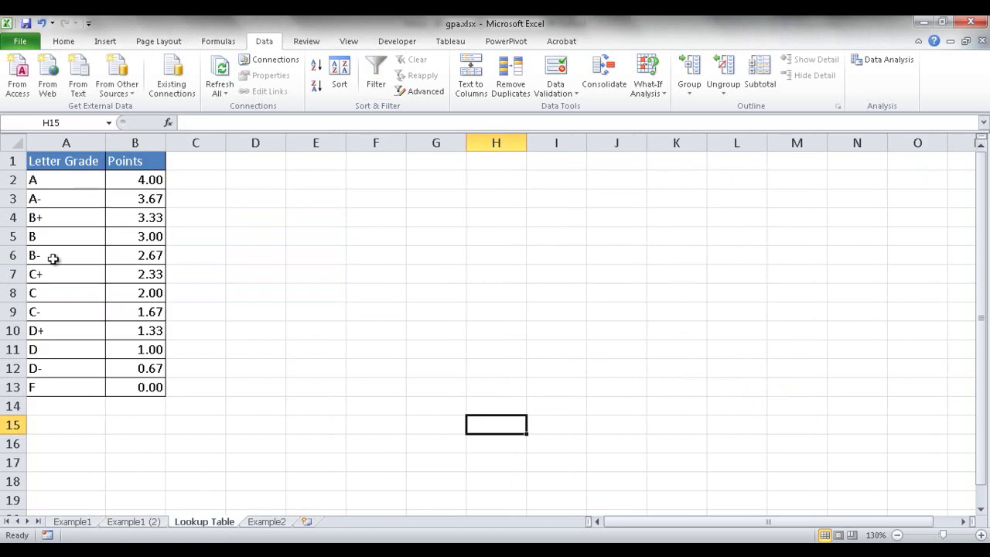
{"action": "left_click", "coordinate": [133, 521]}
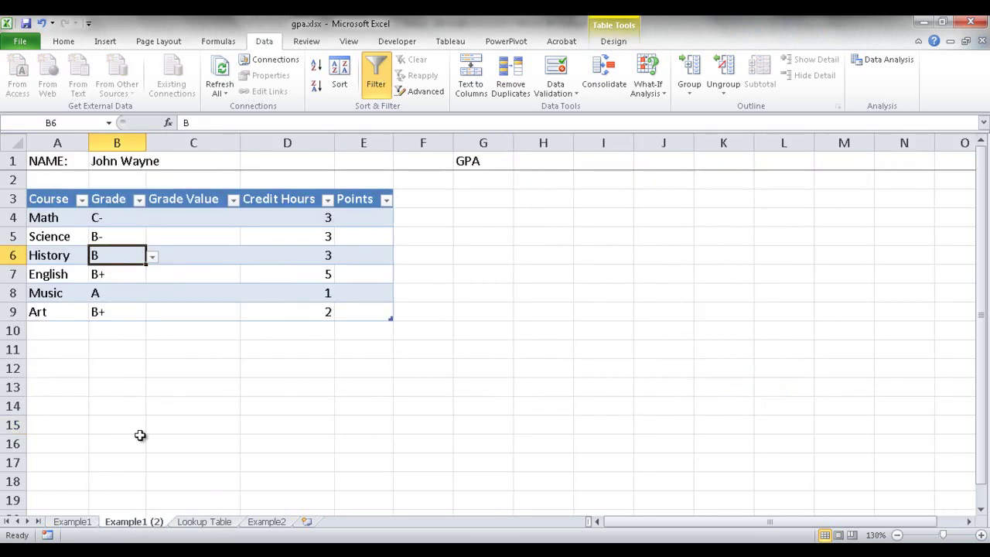
{"action": "left_click", "coordinate": [131, 217]}
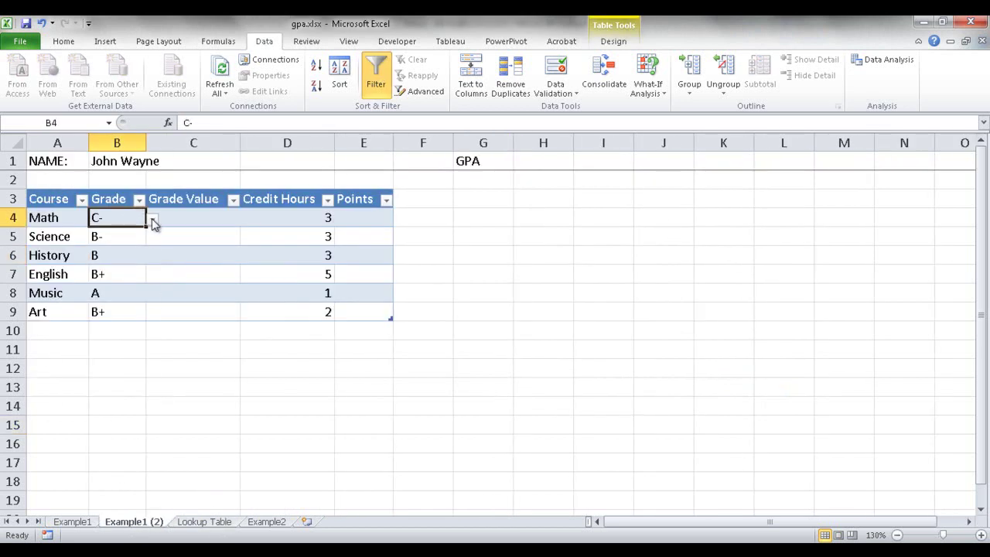
{"action": "left_click", "coordinate": [192, 222]}
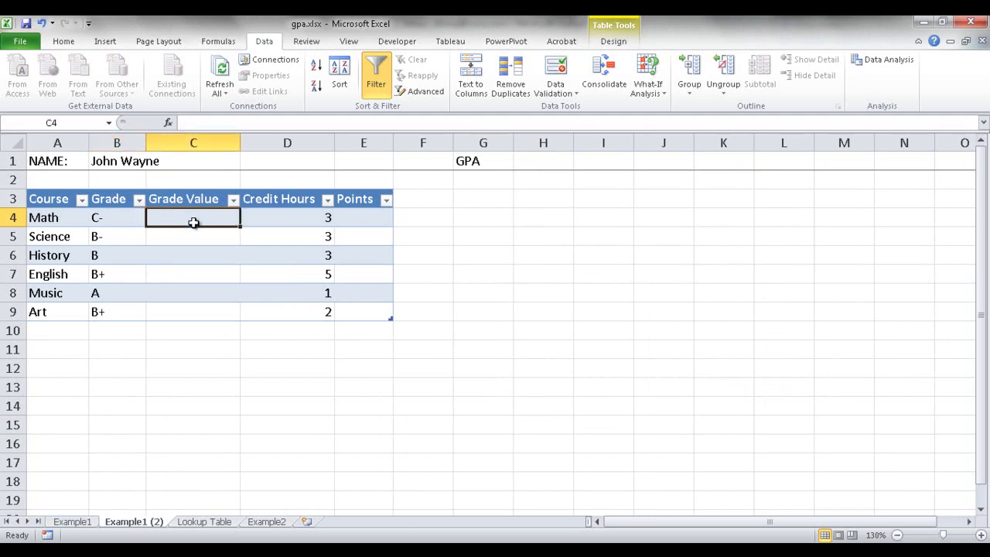
{"action": "left_click", "coordinate": [205, 123]}
{"action": "type", "text": "=vlo"}
{"action": "key", "text": "Tab"}
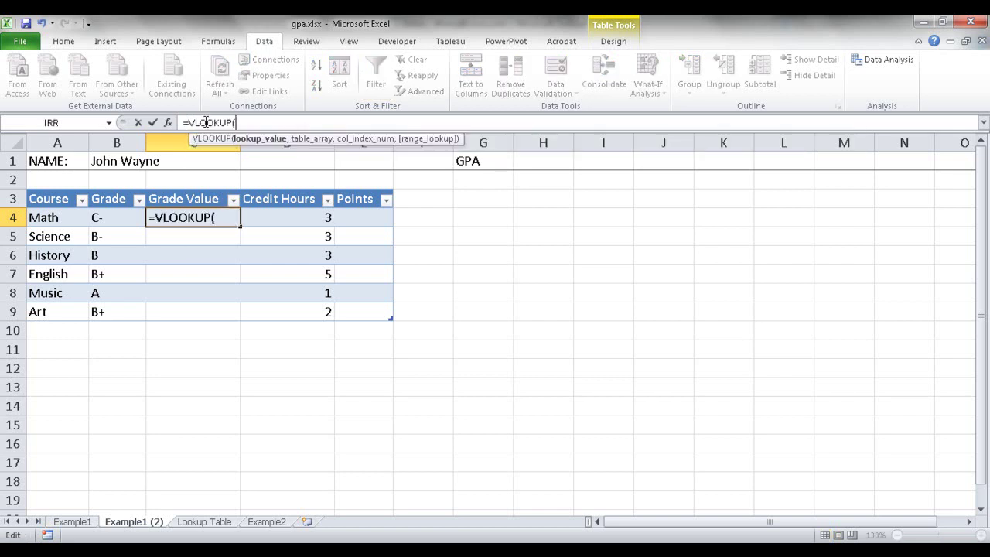
{"action": "left_click", "coordinate": [101, 217]}
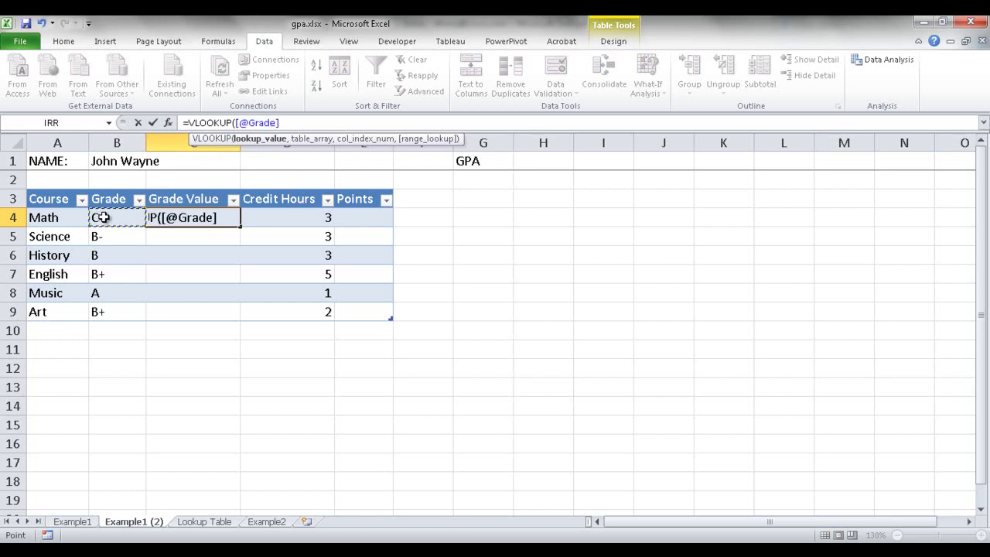
{"action": "type", "text": ","}
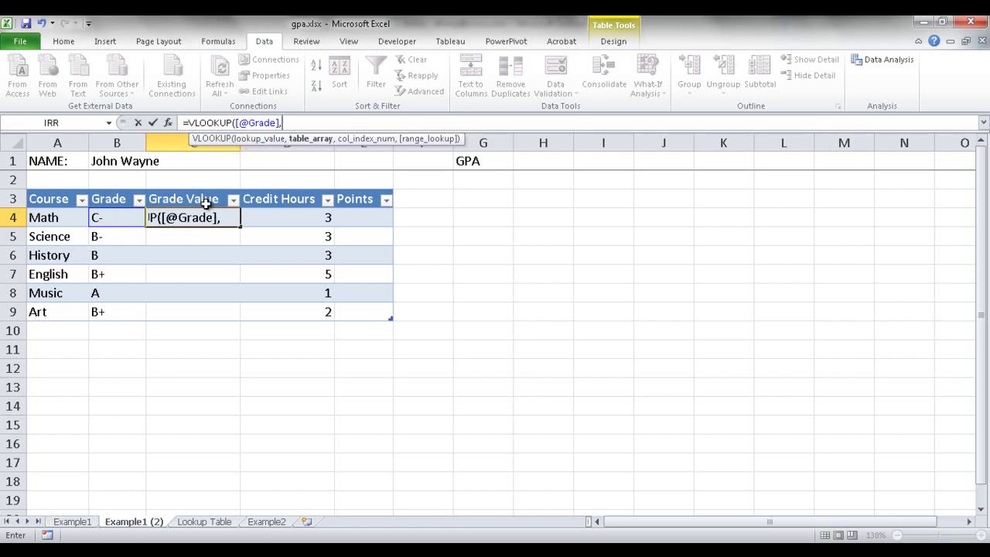
{"action": "key", "text": "BackSpace"}
{"action": "key", "text": "BackSpace"}
{"action": "key", "text": "BackSpace"}
{"action": "key", "text": "BackSpace"}
{"action": "key", "text": "BackSpace"}
{"action": "key", "text": "BackSpace"}
{"action": "key", "text": "BackSpace"}
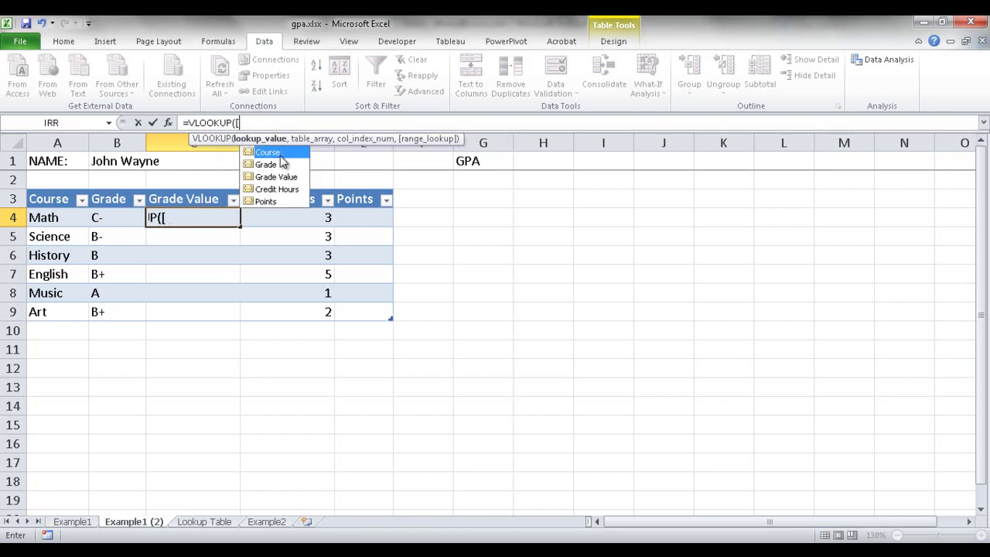
{"action": "key", "text": "BackSpace"}
{"action": "key", "text": "BackSpace"}
{"action": "key", "text": "BackSpace"}
{"action": "key", "text": "BackSpace"}
{"action": "key", "text": "BackSpace"}
{"action": "key", "text": "BackSpace"}
{"action": "key", "text": "BackSpace"}
{"action": "key", "text": "BackSpace"}
{"action": "key", "text": "BackSpace"}
{"action": "key", "text": "BackSpace"}
{"action": "key", "text": "BackSpace"}
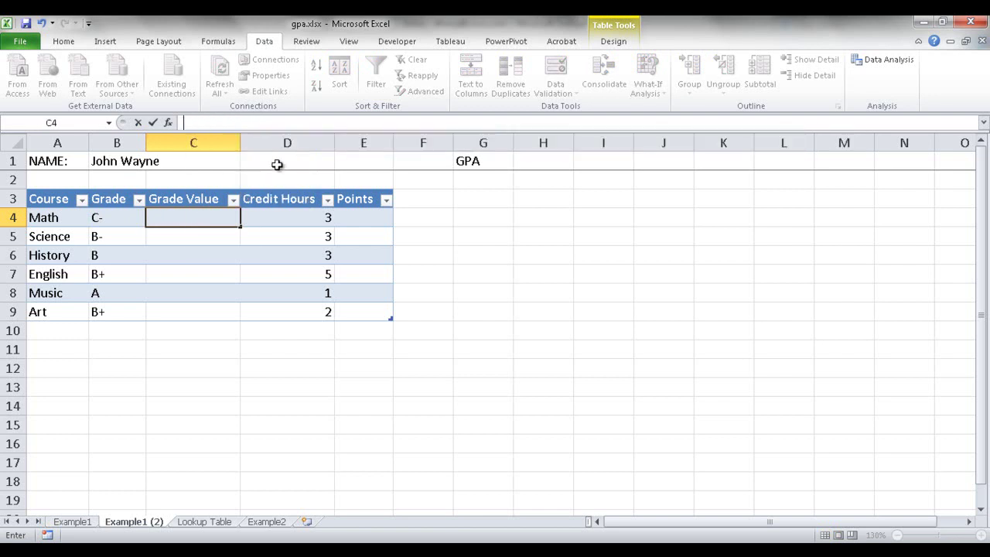
Start a VLOOKUP formula in the Math grade value cell with B4 as lookup value, following the formula on the Example1 sheet
{"action": "left_click", "coordinate": [75, 523]}
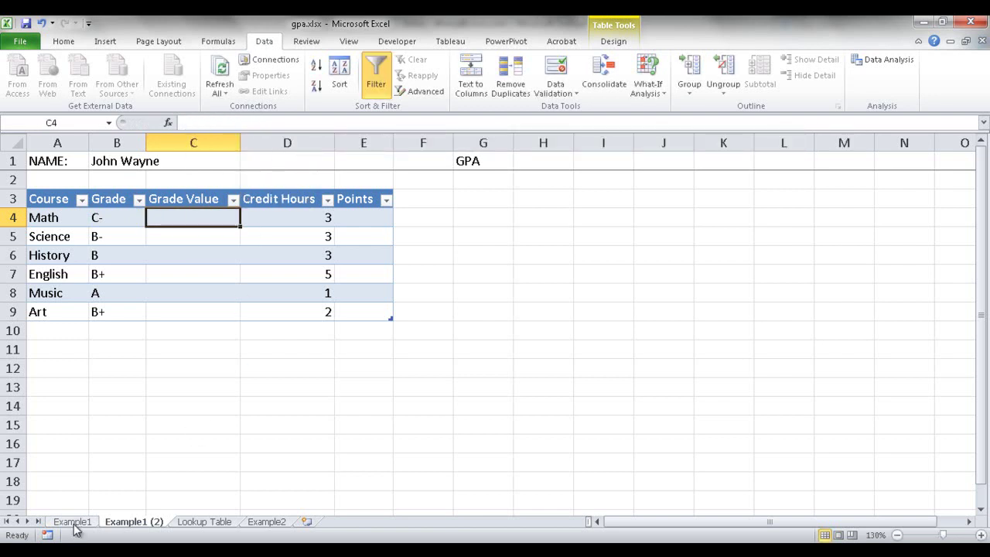
{"action": "left_click", "coordinate": [75, 523]}
{"action": "left_click", "coordinate": [197, 221]}
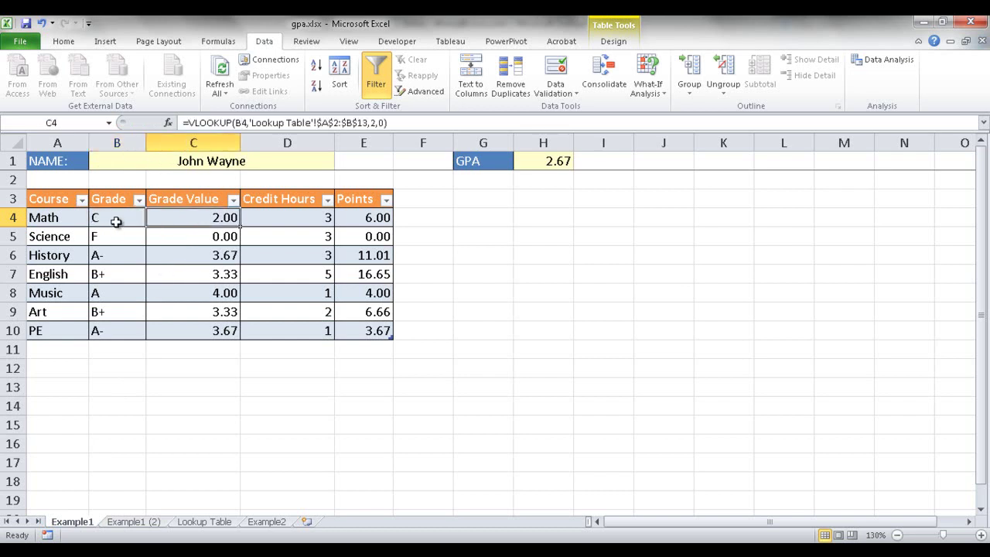
{"action": "left_click", "coordinate": [133, 522]}
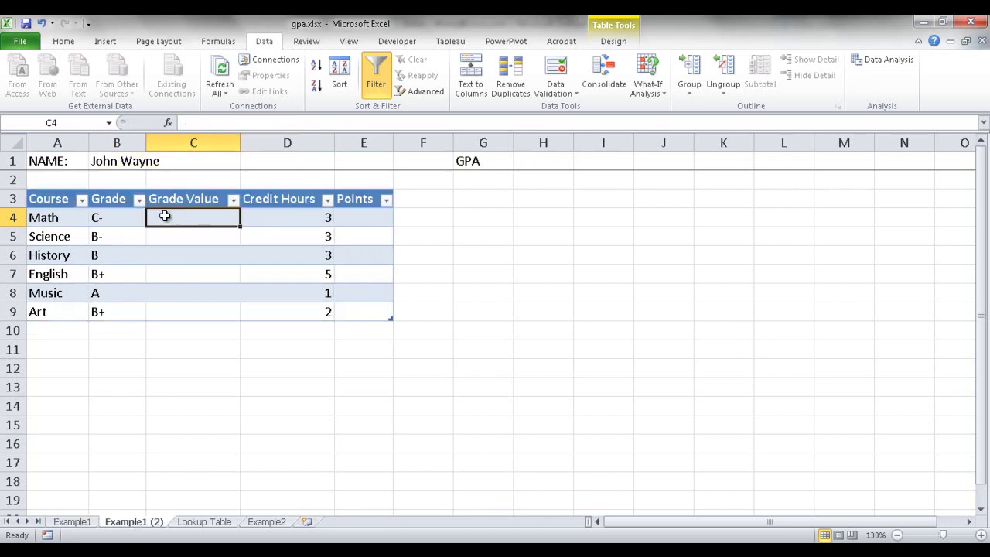
{"action": "type", "text": "="}
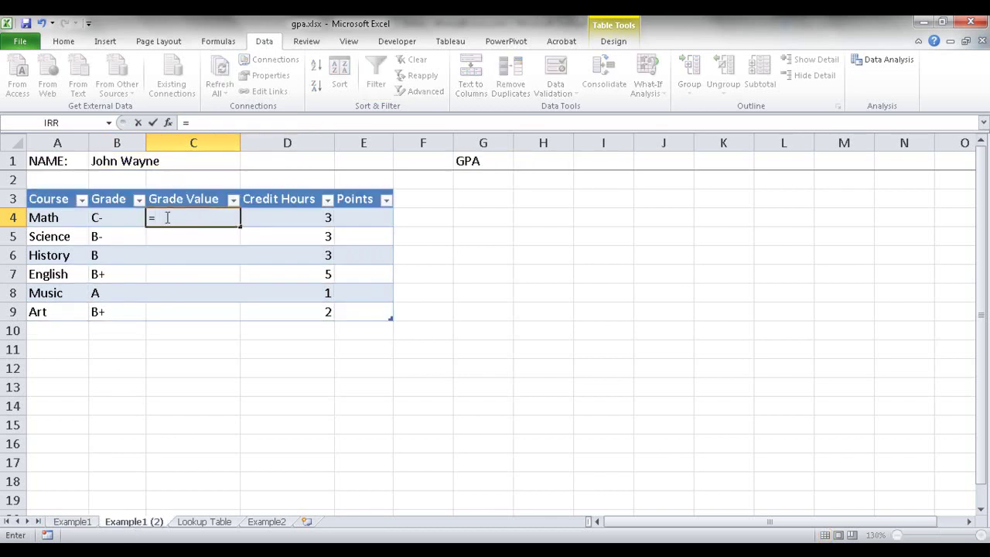
{"action": "type", "text": "vl"}
{"action": "key", "text": "Tab"}
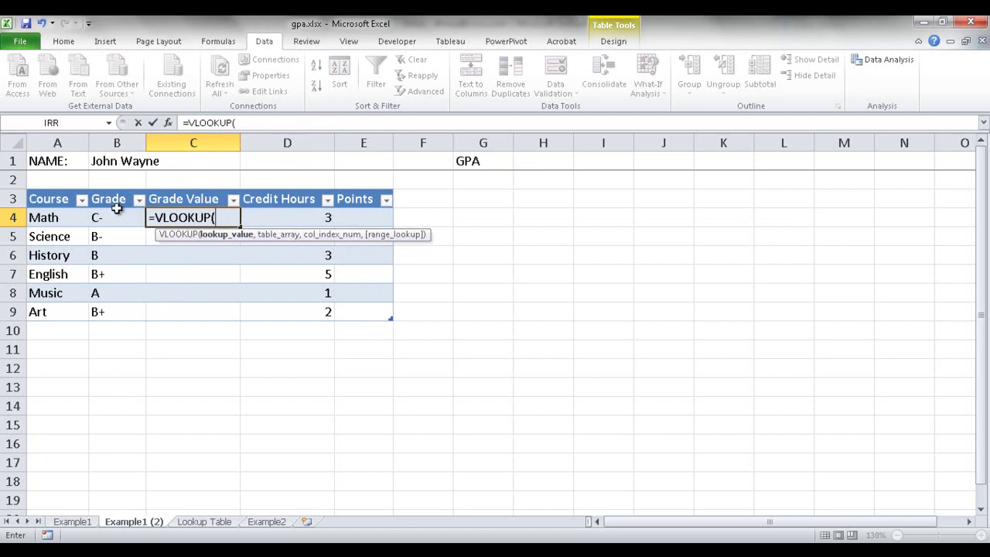
{"action": "type", "text": "b4,"}
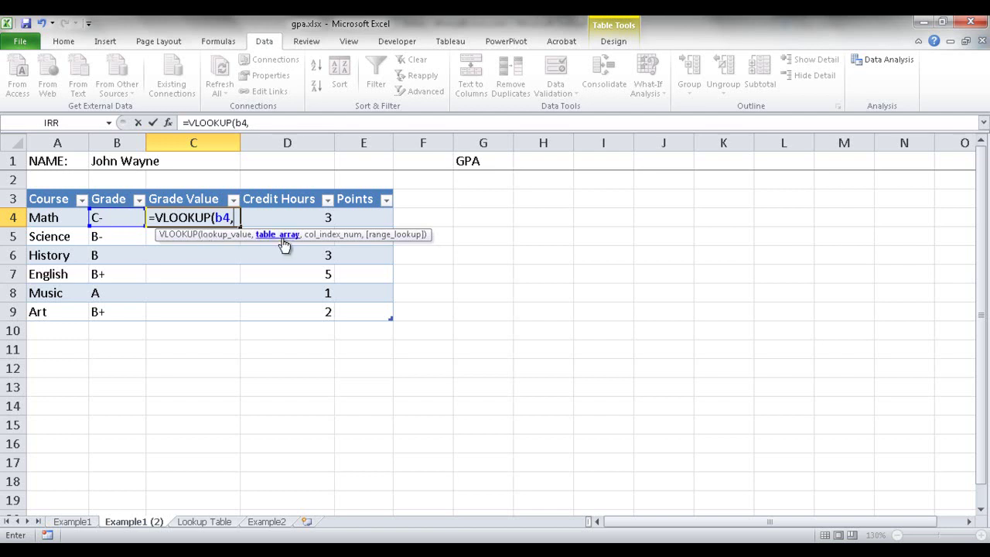
Set the formula's table array to the letter grades and points on the Lookup Table sheet, with absolute references $A$2:$B$13
{"action": "left_click", "coordinate": [204, 521]}
{"action": "left_click_drag", "start_coordinate": [51, 181], "coordinate": [120, 384]}
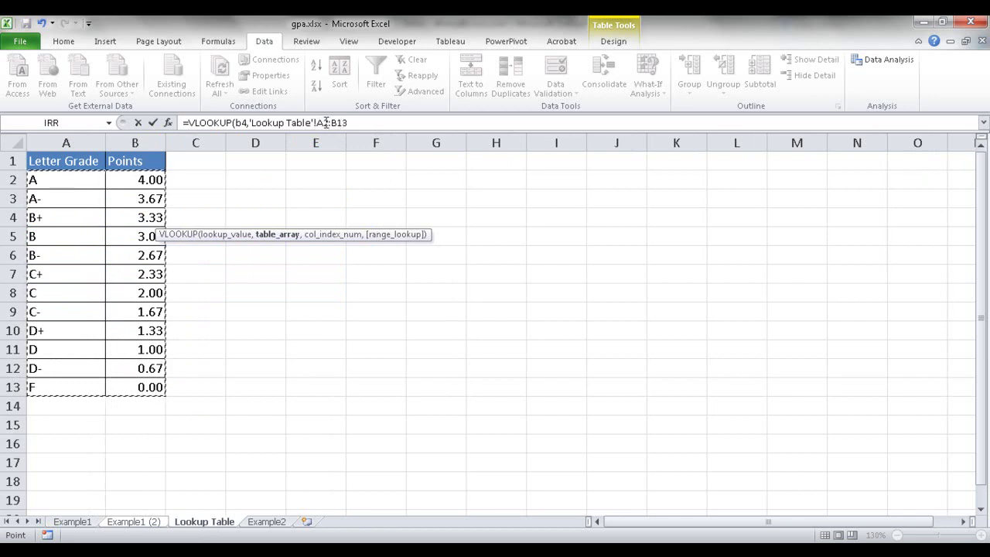
{"action": "key", "text": "F4"}
{"action": "left_click", "coordinate": [375, 122]}
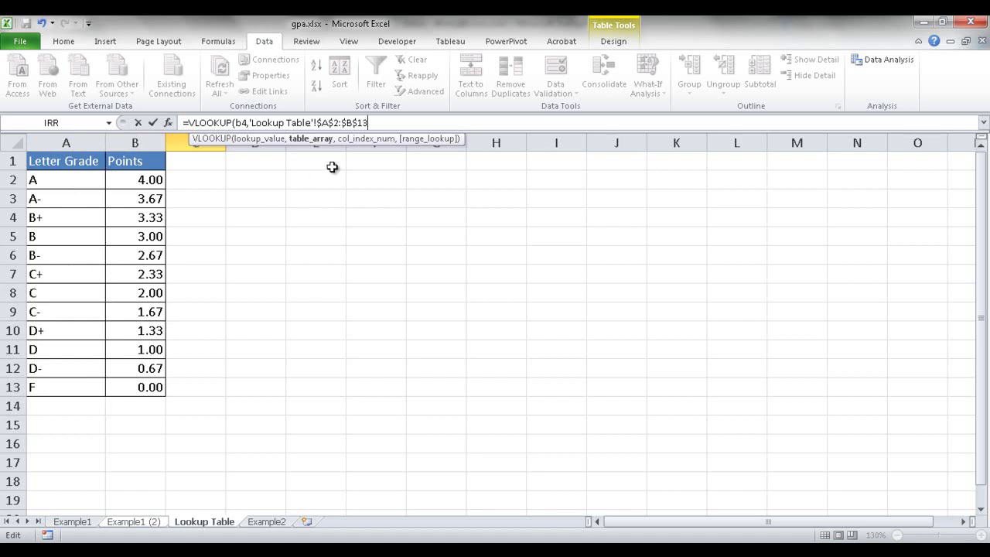
Complete the Math grade value formula with column index 2 and FALSE for an exact match
{"action": "type", "text": ",2"}
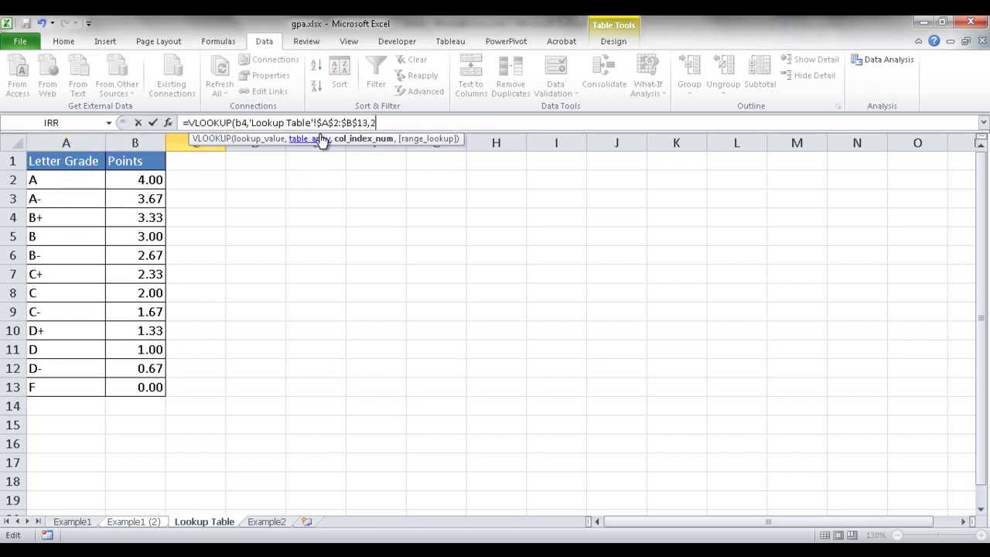
{"action": "type", "text": ","}
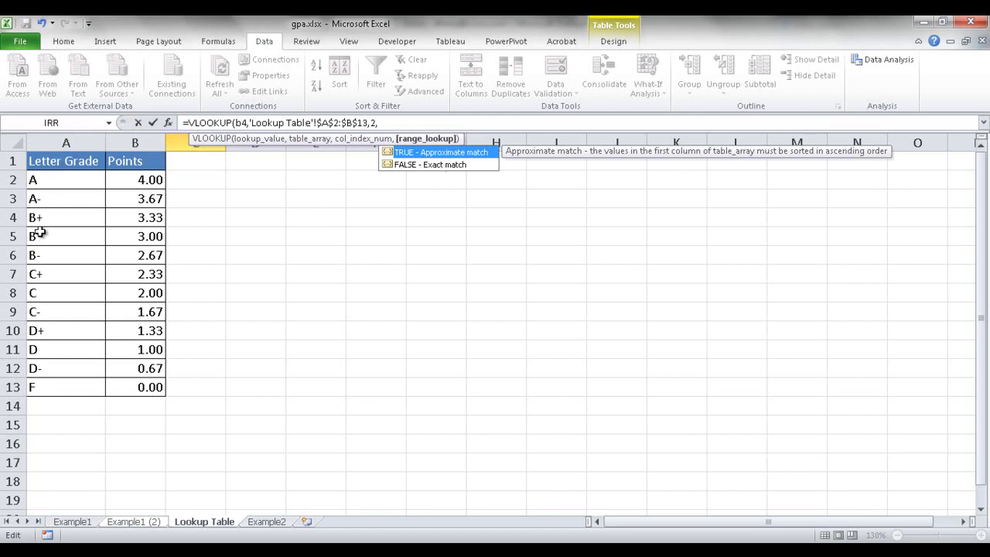
{"action": "left_click", "coordinate": [423, 167]}
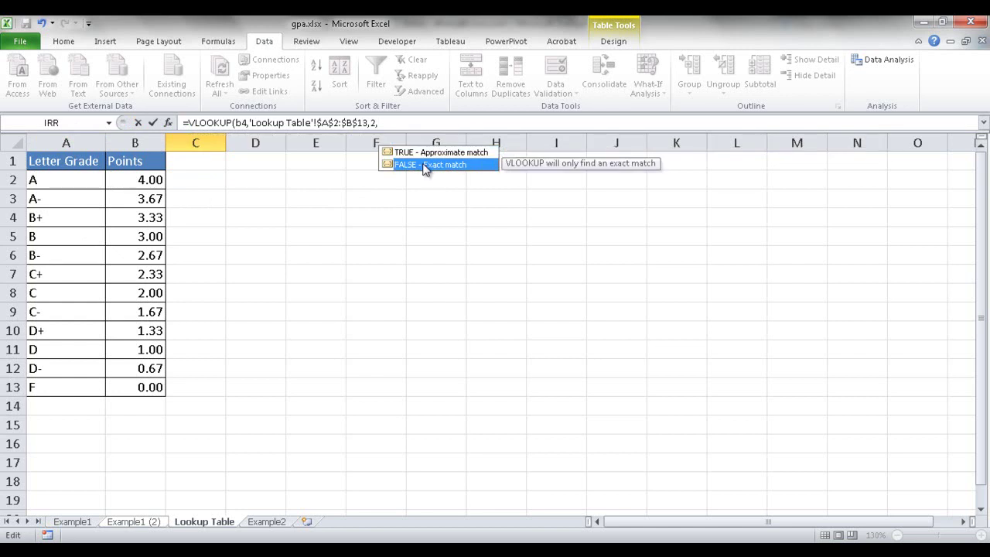
{"action": "double_click", "coordinate": [423, 165]}
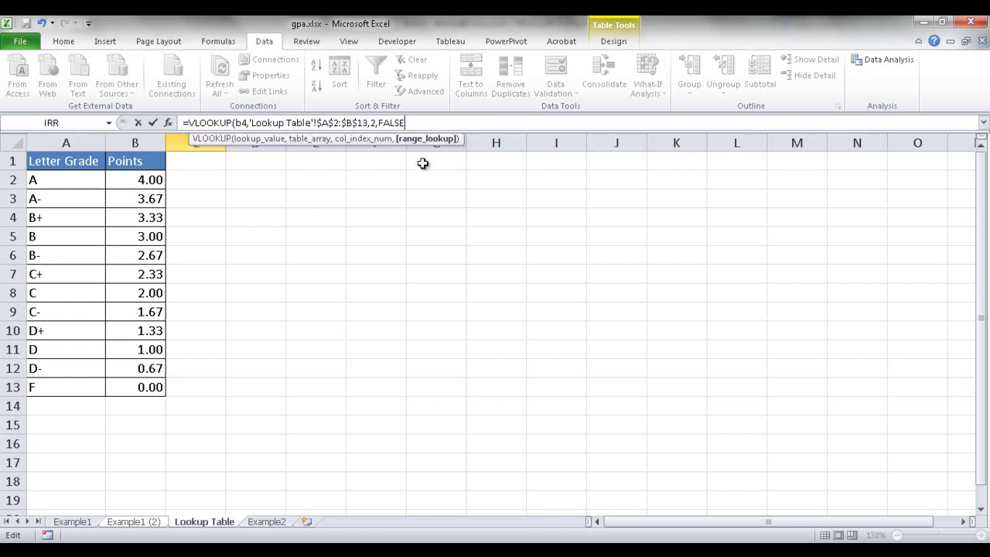
{"action": "key", "text": "Return"}
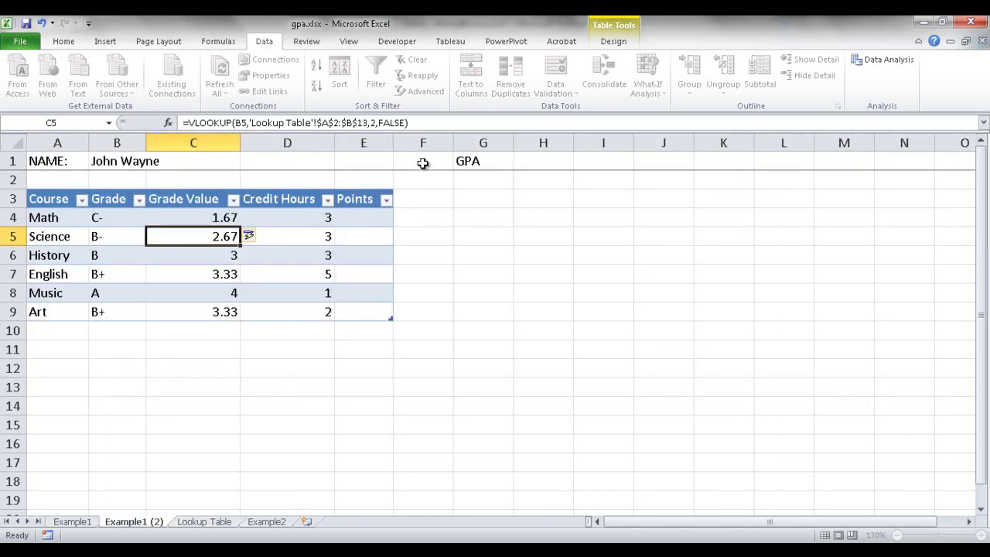
Review the Math grade value's formula and the AutoCorrect options of the calculated Grade Value column
{"action": "left_click", "coordinate": [211, 216]}
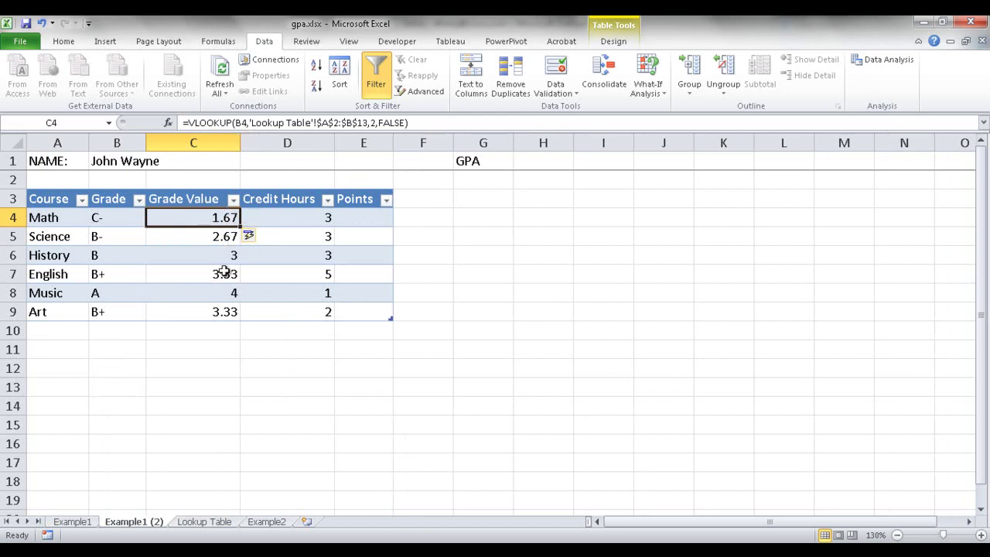
{"action": "left_click", "coordinate": [261, 237]}
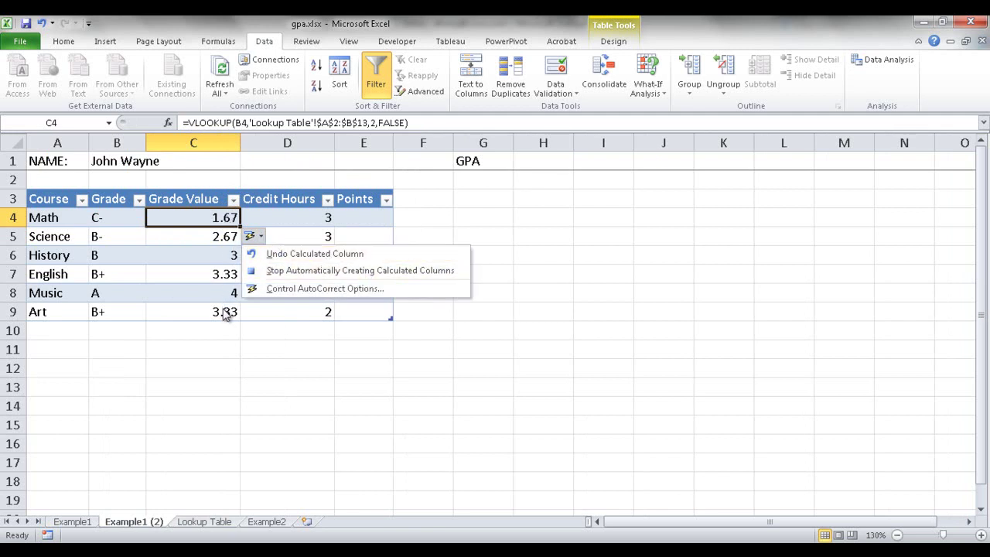
{"action": "left_click", "coordinate": [227, 348]}
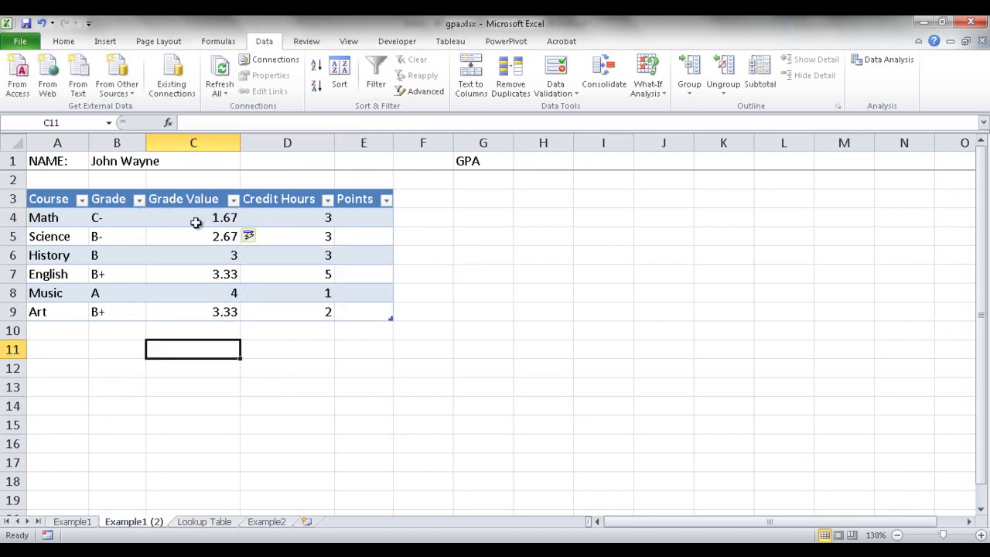
Format the Grade Value cells C4:C9 as numbers with two decimal places
{"action": "left_click_drag", "start_coordinate": [210, 218], "coordinate": [212, 306]}
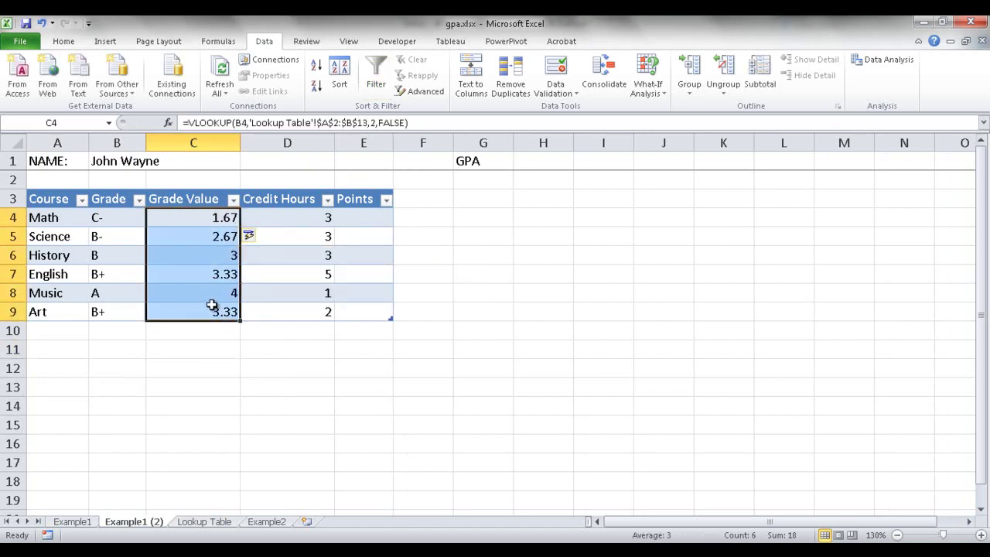
{"action": "left_click", "coordinate": [65, 42]}
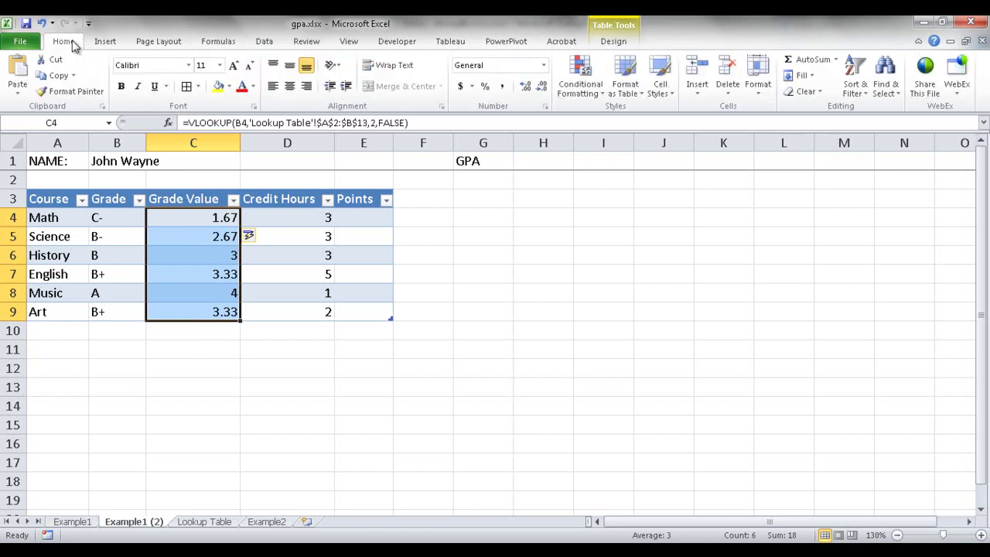
{"action": "left_click", "coordinate": [525, 87]}
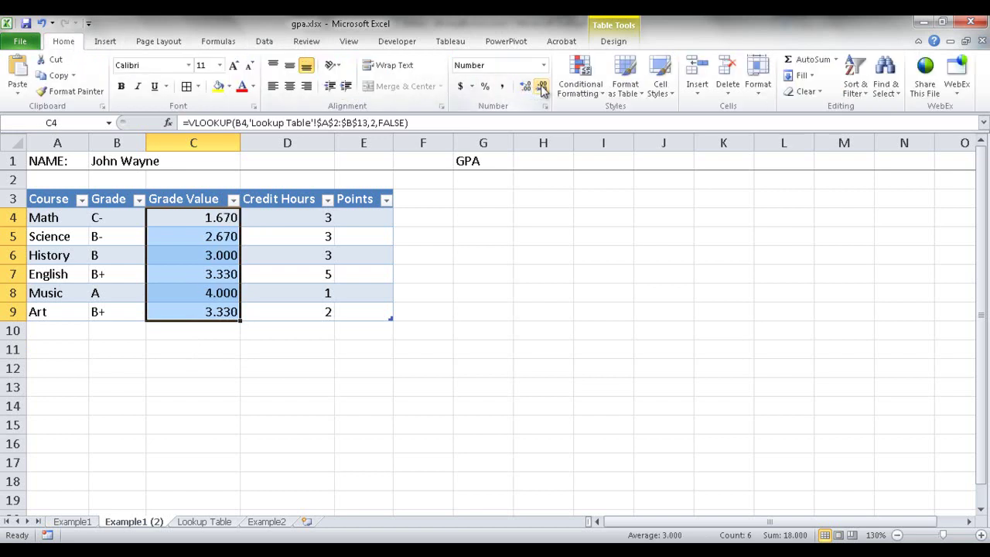
{"action": "left_click", "coordinate": [542, 86]}
{"action": "left_click", "coordinate": [311, 379]}
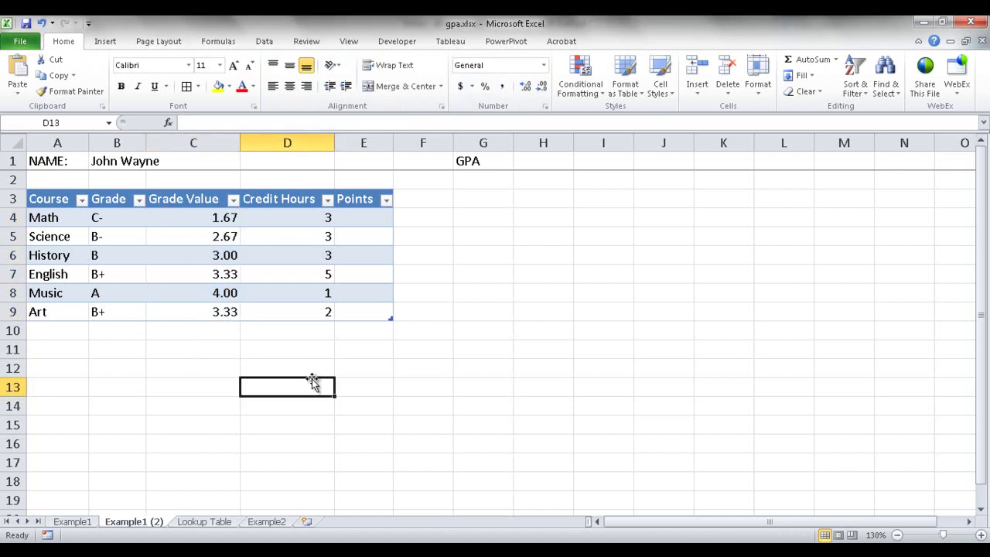
Calculate the Points column by multiplying grade value by credit hours, entering =[@[Grade Value]]*[@[Credit Hours]] in the Math row
{"action": "left_click", "coordinate": [377, 215]}
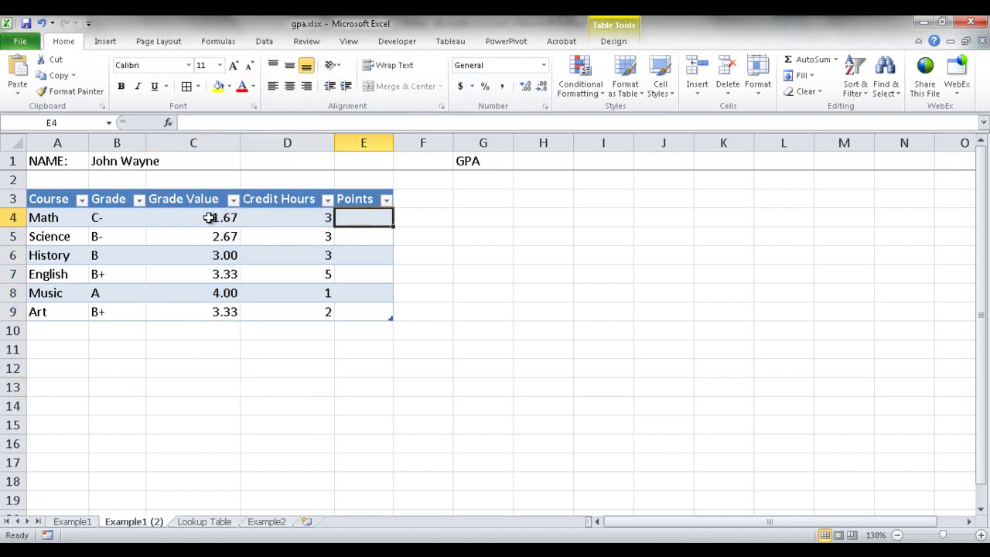
{"action": "type", "text": "="}
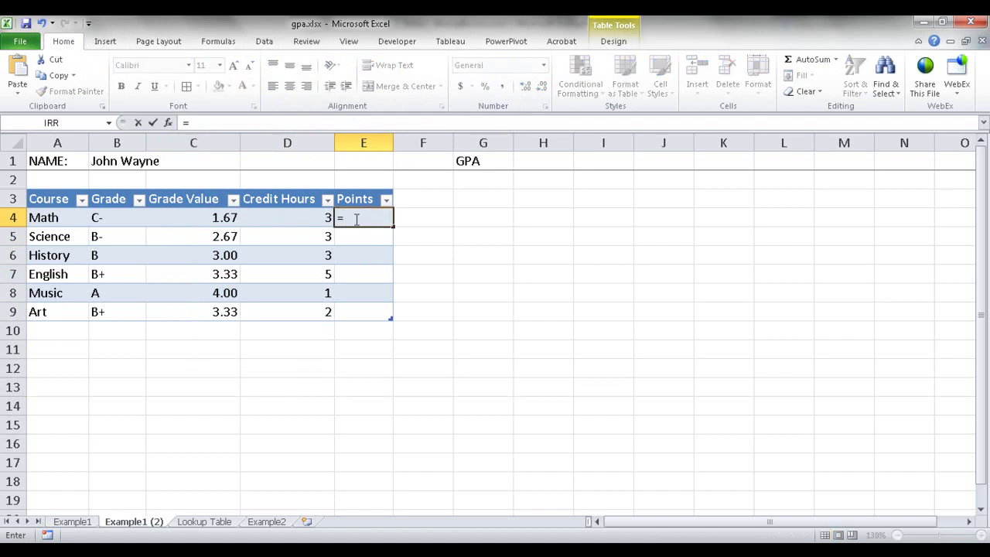
{"action": "left_click", "coordinate": [206, 218]}
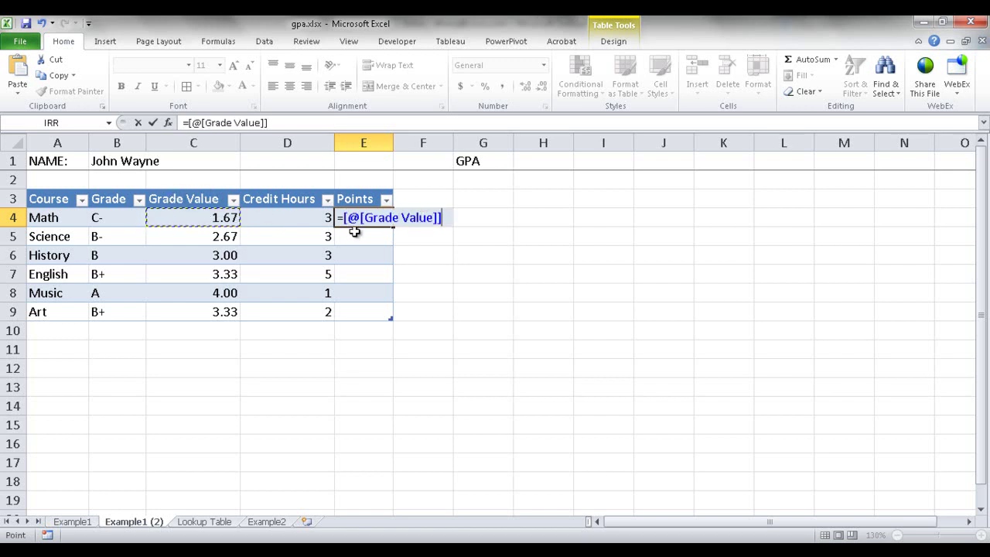
{"action": "type", "text": "*"}
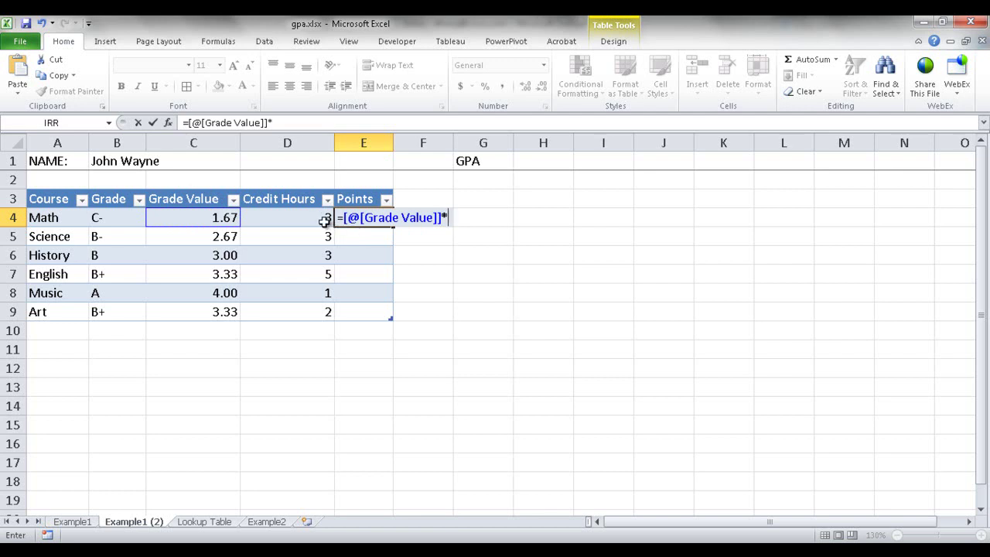
{"action": "left_click", "coordinate": [299, 218]}
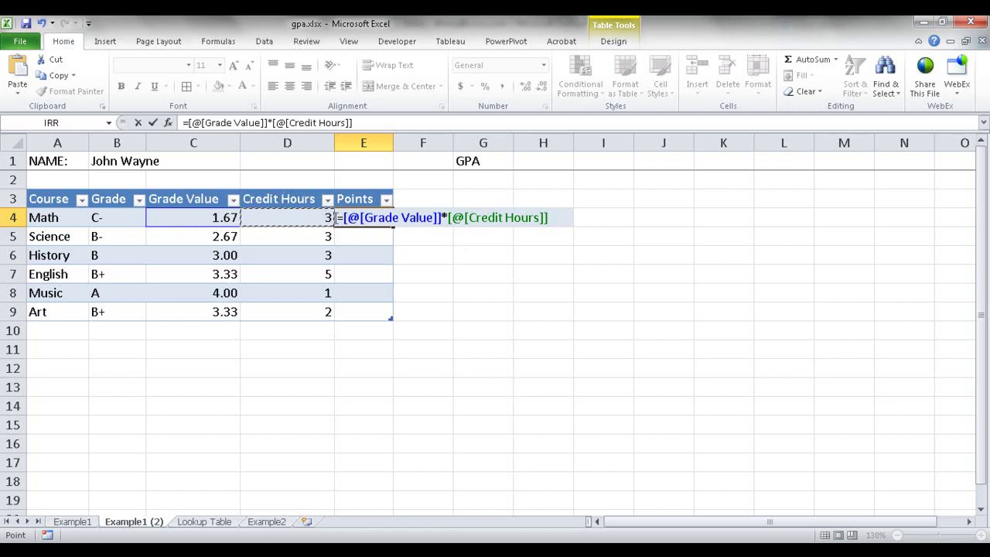
{"action": "key", "text": "Return"}
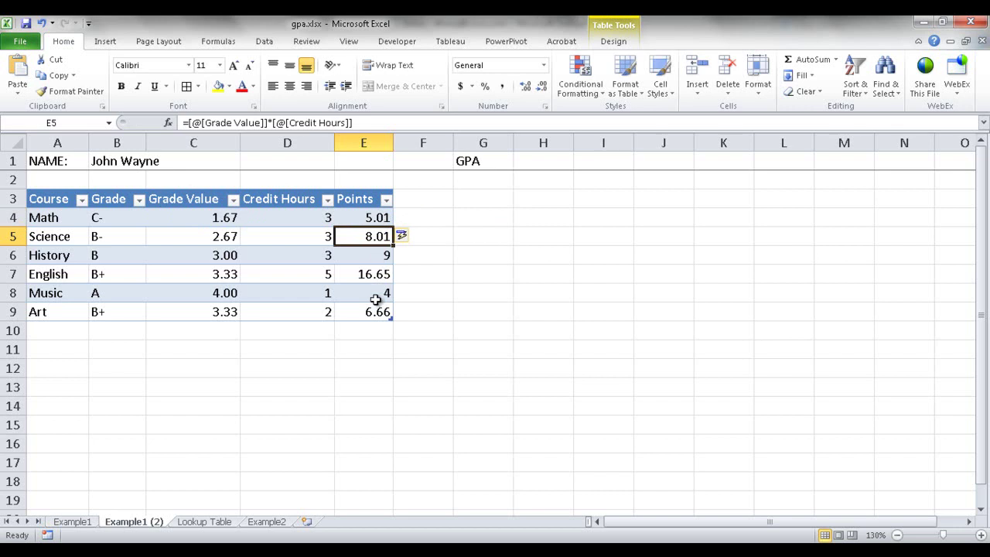
Format the Points cells E4:E9 as numbers with two decimal places
{"action": "left_click_drag", "start_coordinate": [373, 218], "coordinate": [369, 306]}
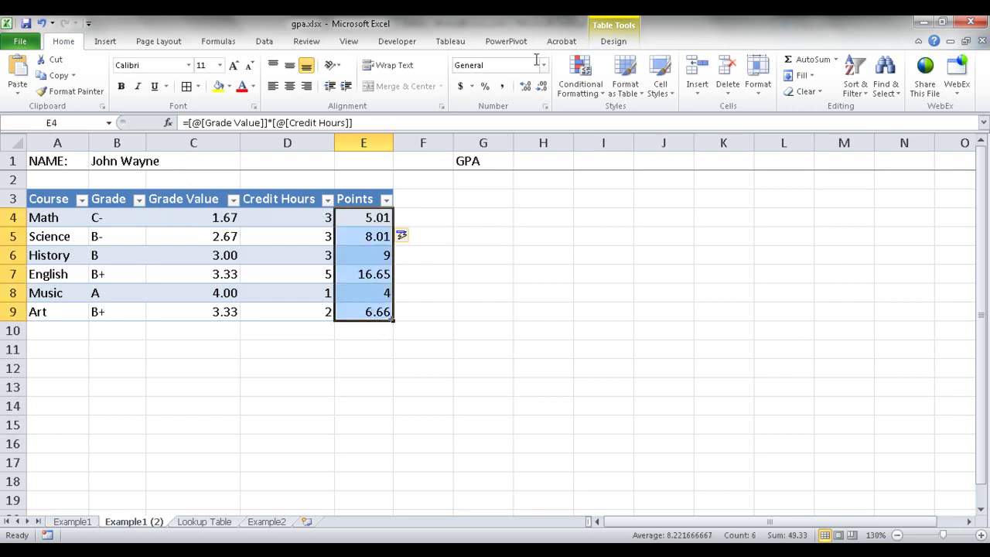
{"action": "left_click", "coordinate": [525, 85]}
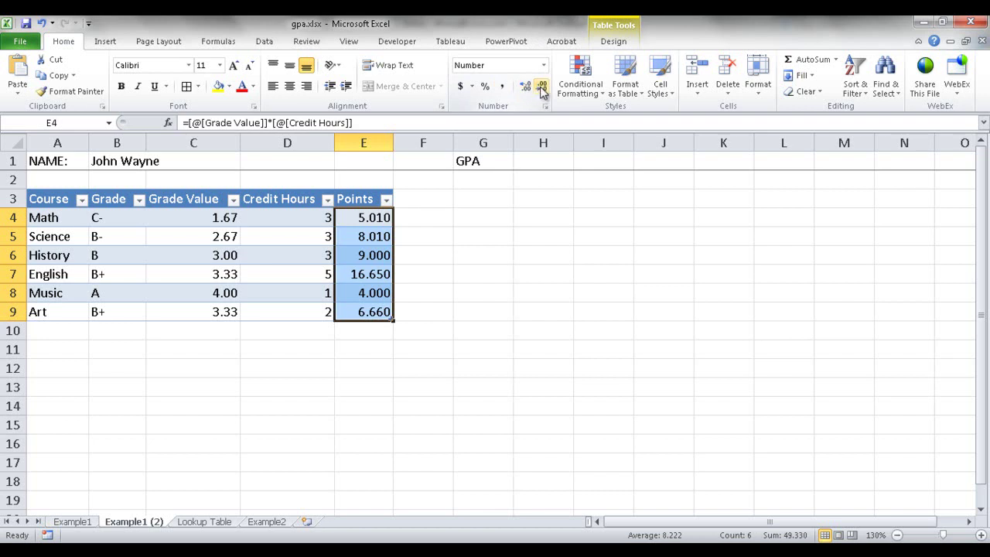
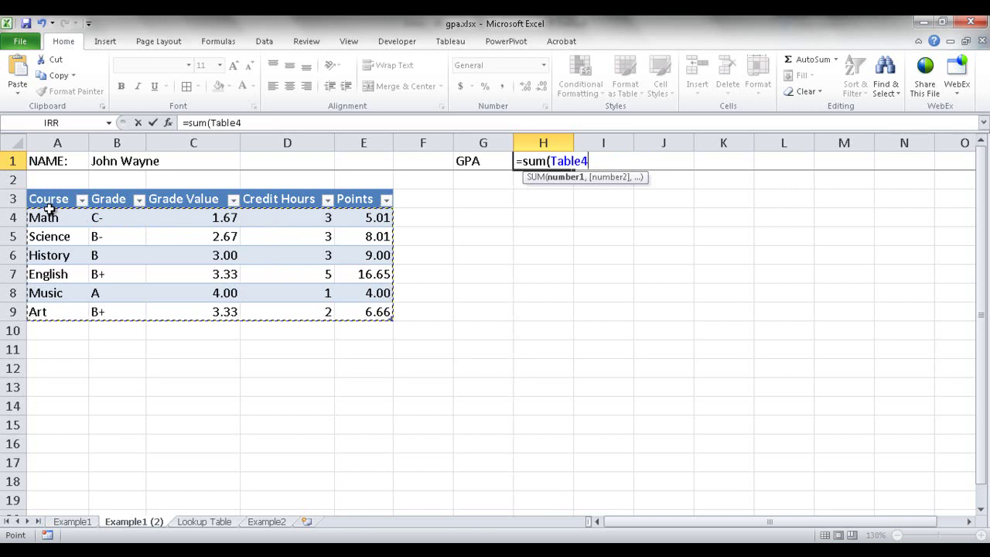
Start a SUM formula for the GPA in H1 with the partial table reference tab
{"action": "type", "text": "="}
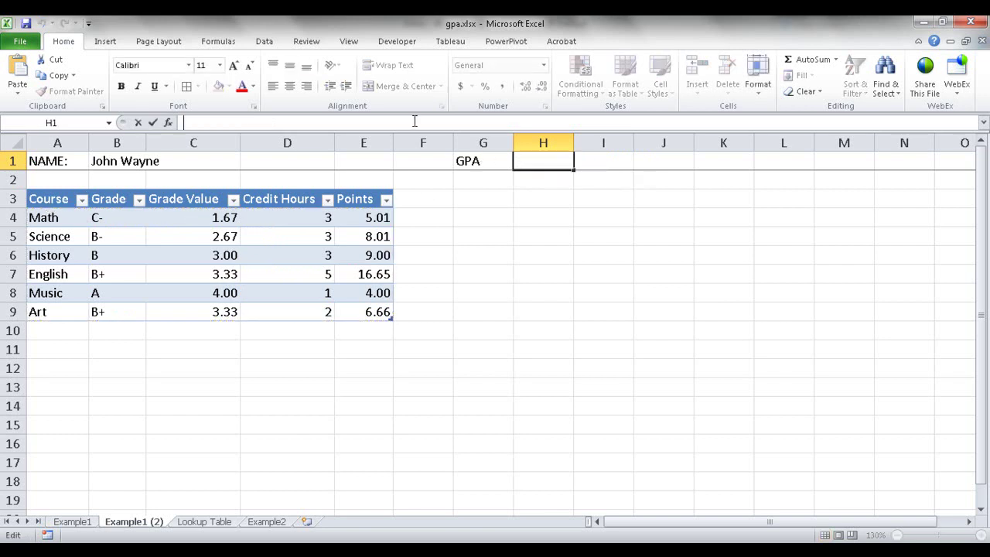
{"action": "type", "text": "sum"}
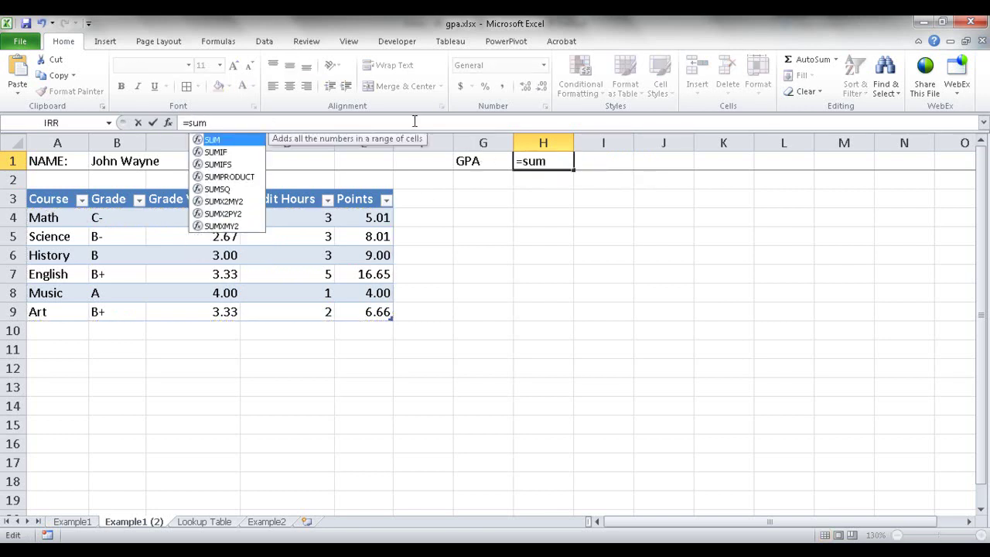
{"action": "type", "text": "("}
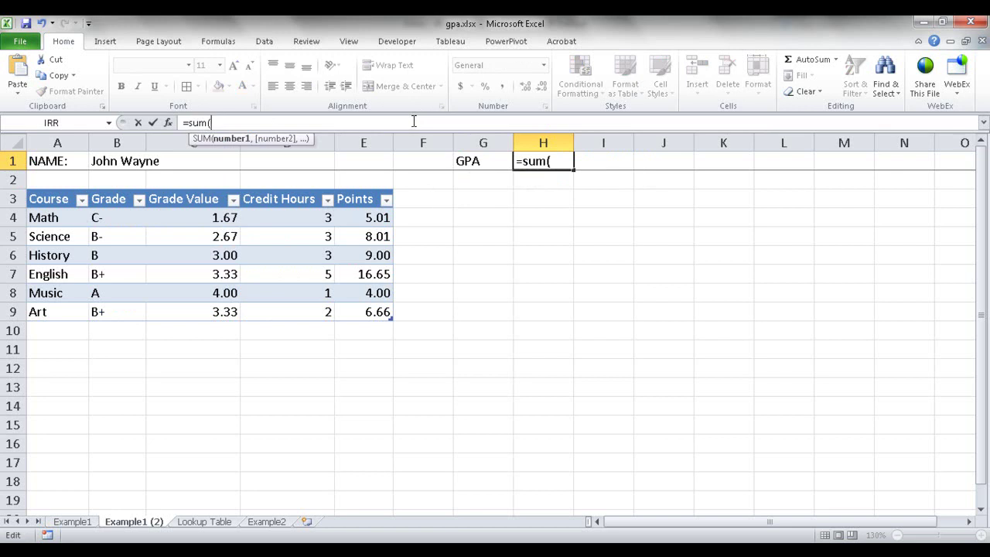
{"action": "type", "text": "tA"}
{"action": "key", "text": "BackSpace"}
{"action": "key", "text": "BackSpace"}
{"action": "type", "text": "tab"}
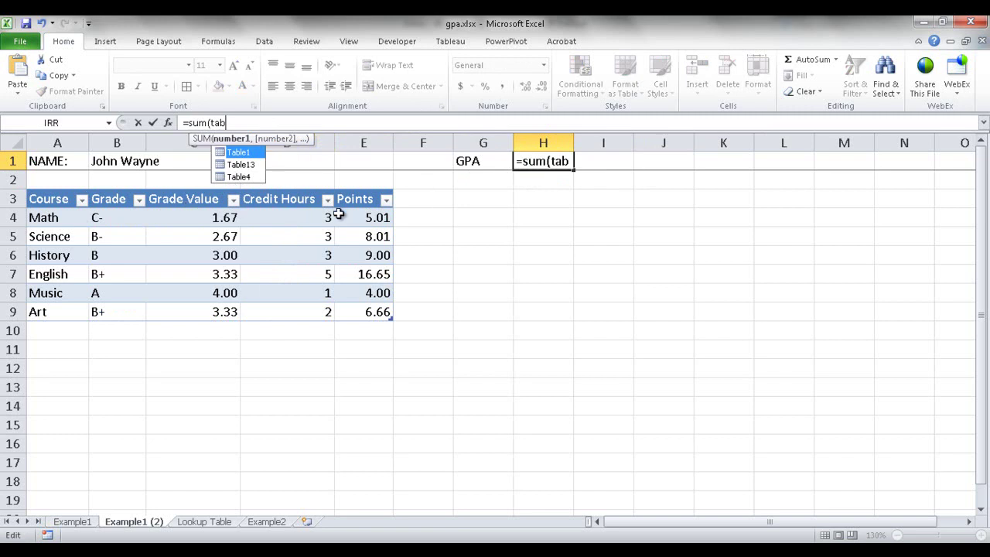
{"action": "key", "text": "Escape"}
{"action": "left_click", "coordinate": [546, 341]}
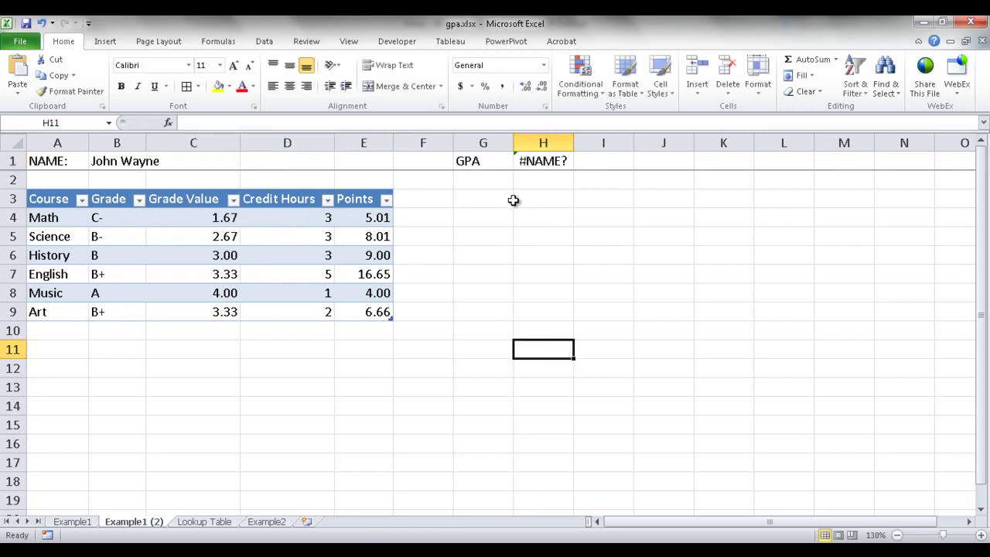
Check the name of the grades table in its design properties and return to the GPA cell H1
{"action": "left_click", "coordinate": [270, 210]}
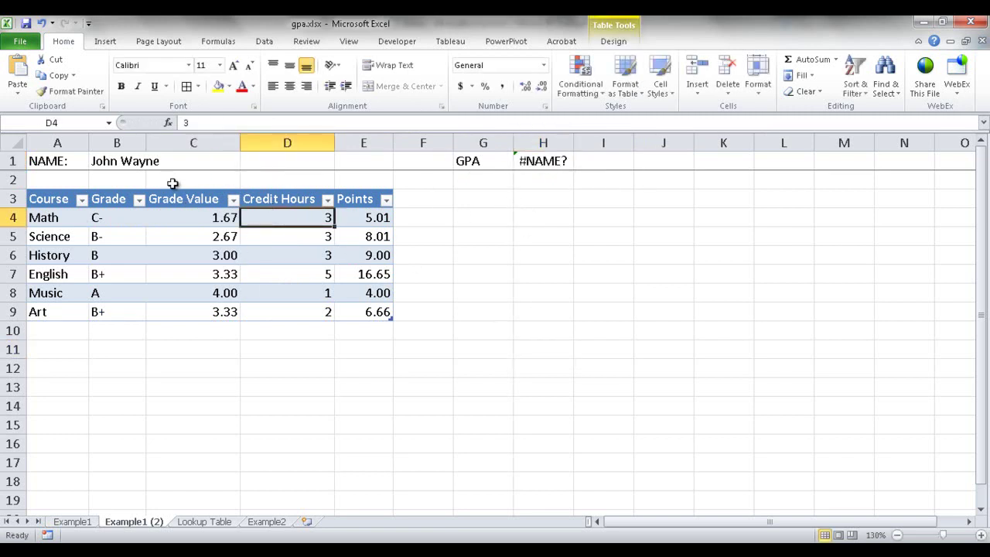
{"action": "left_click", "coordinate": [616, 43]}
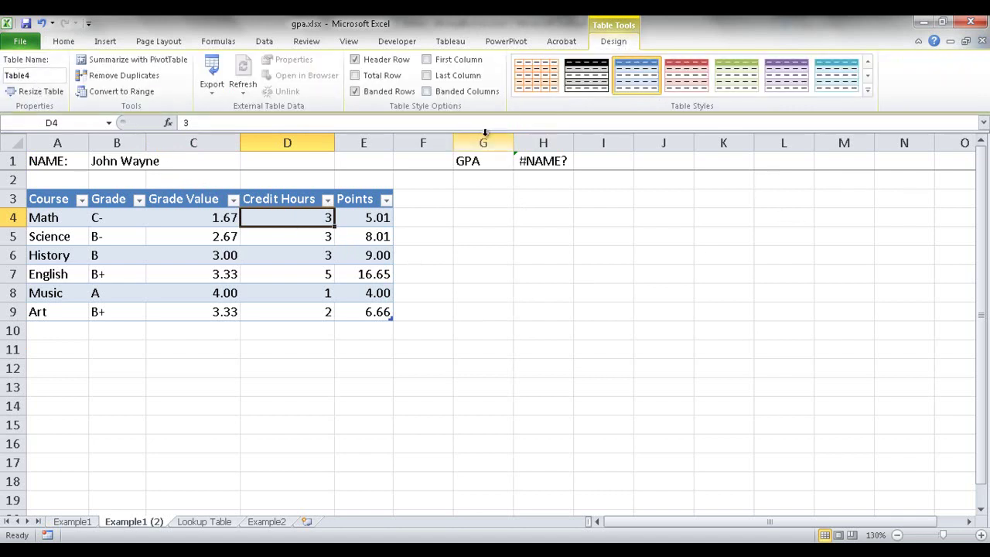
{"action": "left_click", "coordinate": [551, 161]}
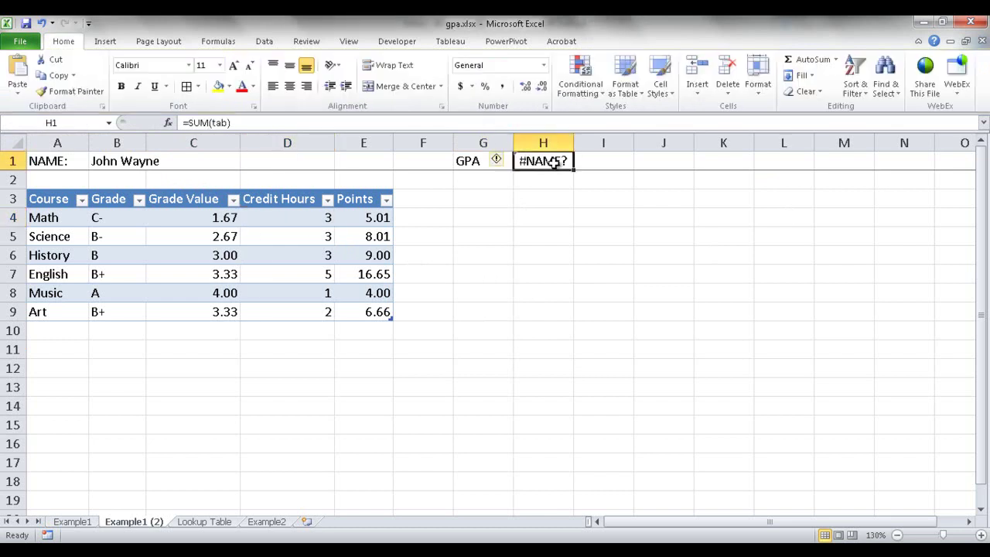
Replace the partial reference in H1 with Table4[Points], extending the formula to =SUM(Table4[Points])/
{"action": "left_click", "coordinate": [252, 121]}
{"action": "key", "text": "BackSpace"}
{"action": "key", "text": "BackSpace"}
{"action": "key", "text": "BackSpace"}
{"action": "key", "text": "BackSpace"}
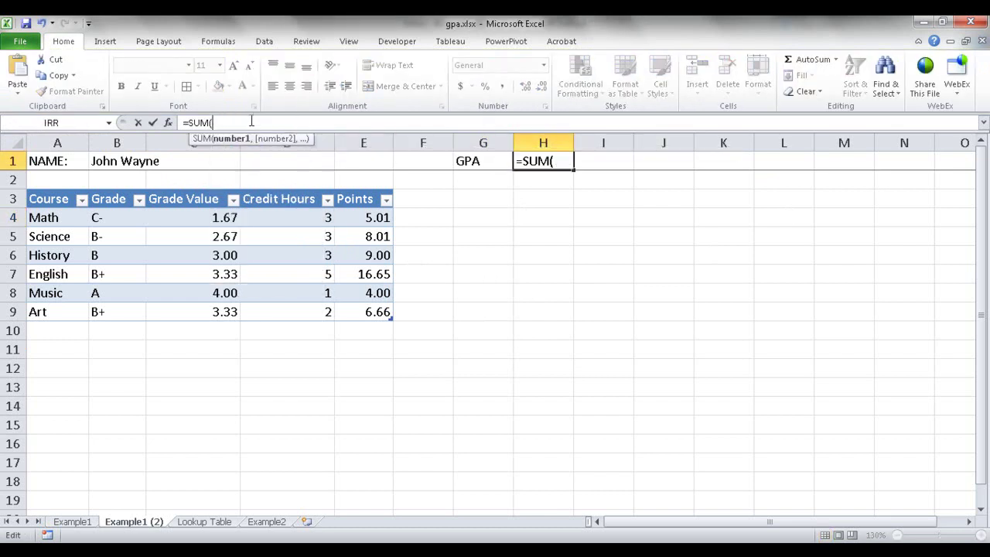
{"action": "type", "text": "tab"}
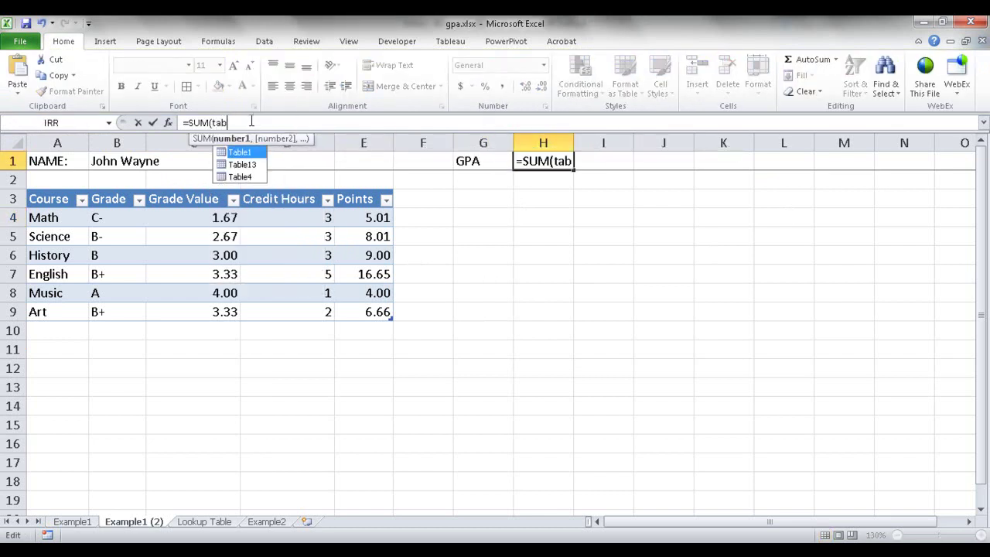
{"action": "left_click", "coordinate": [237, 178]}
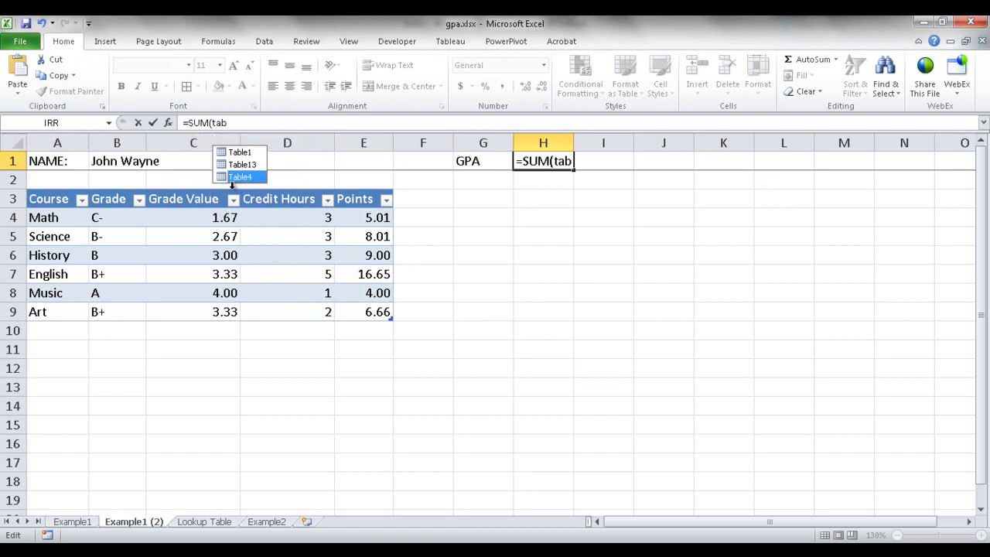
{"action": "double_click", "coordinate": [241, 177]}
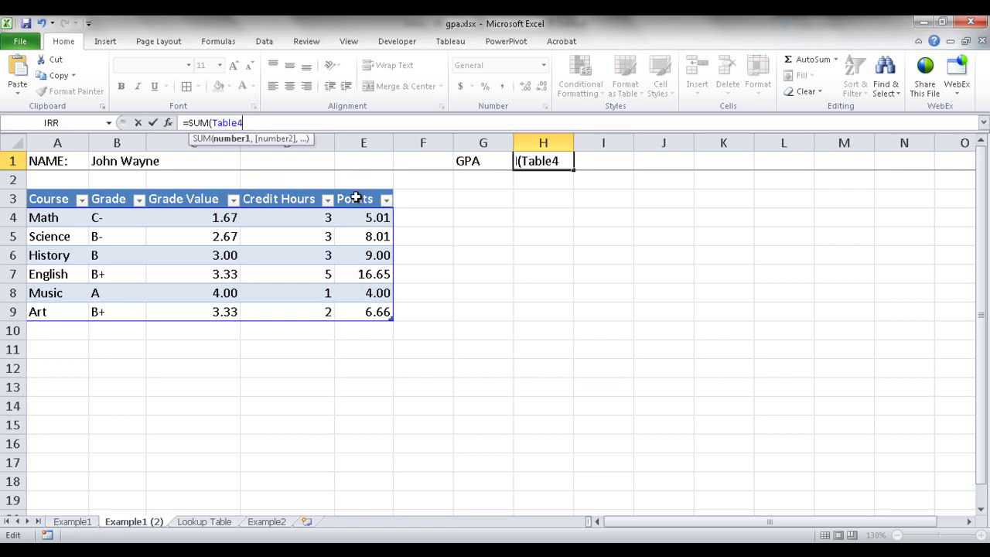
{"action": "type", "text": "["}
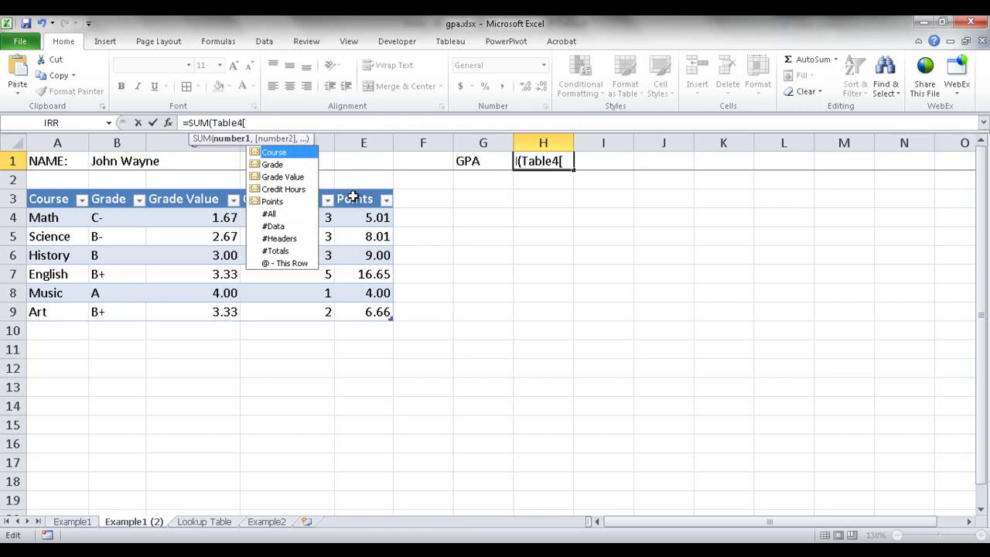
{"action": "double_click", "coordinate": [267, 201]}
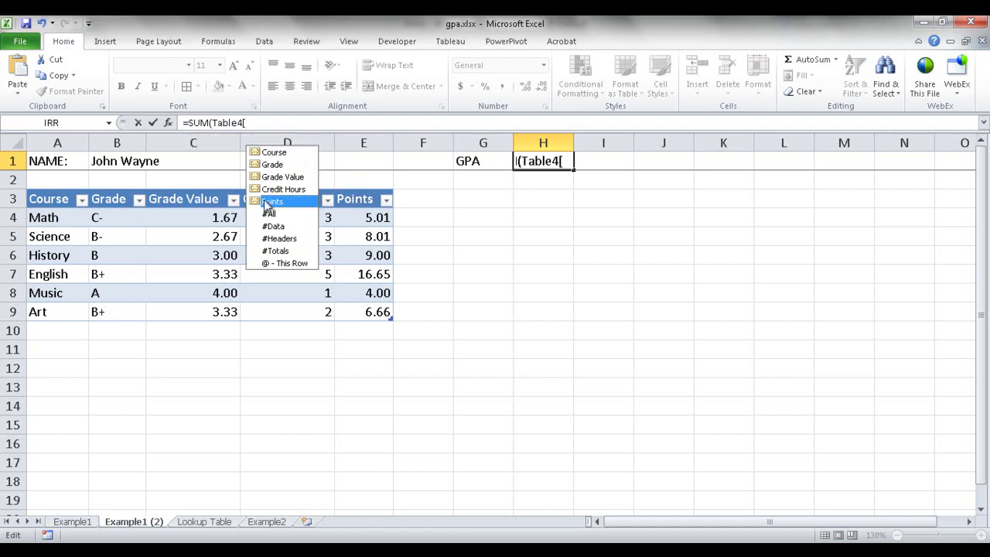
{"action": "type", "text": "])/"}
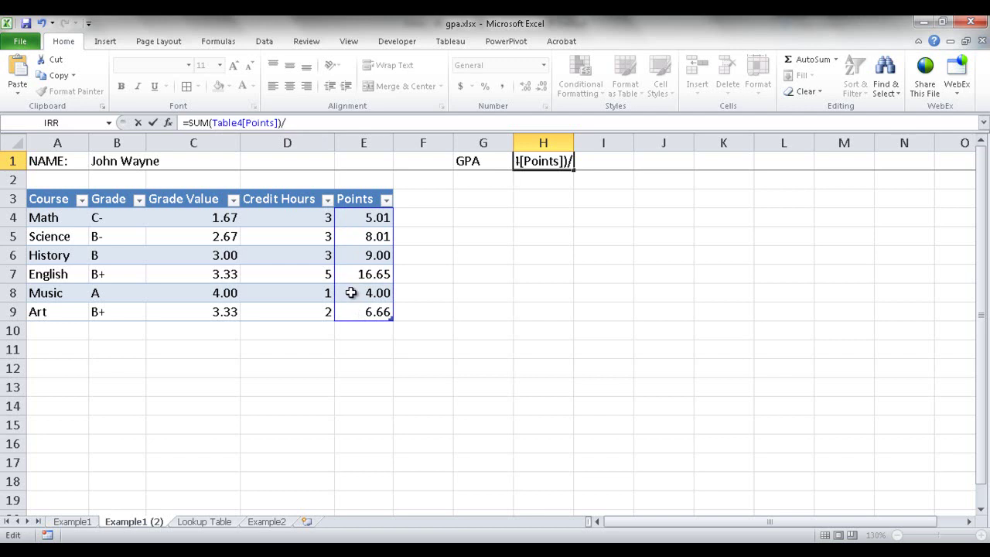
Complete the GPA formula in H1 by dividing by SUM(Table4[Credit Hours])
{"action": "type", "text": "sum(ta"}
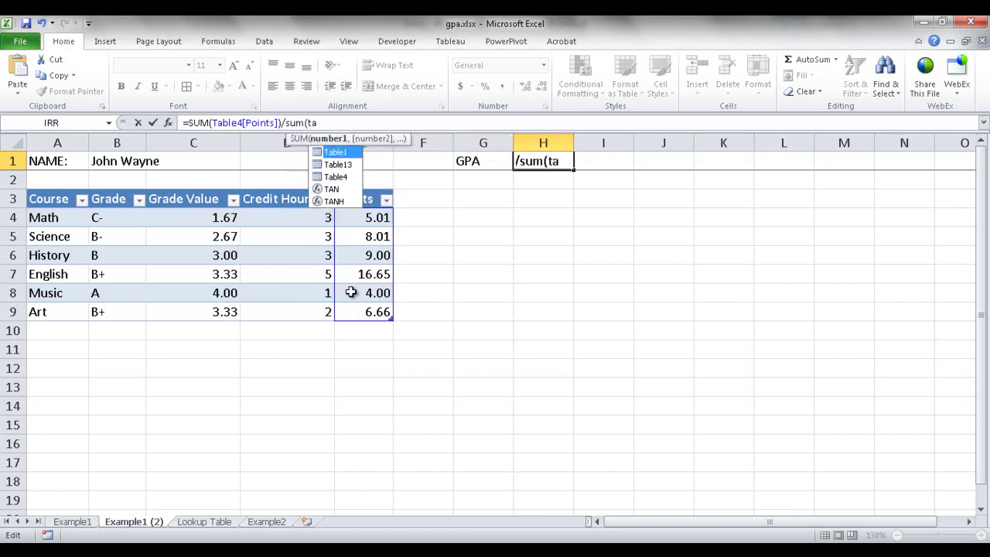
{"action": "double_click", "coordinate": [336, 178]}
{"action": "type", "text": "["}
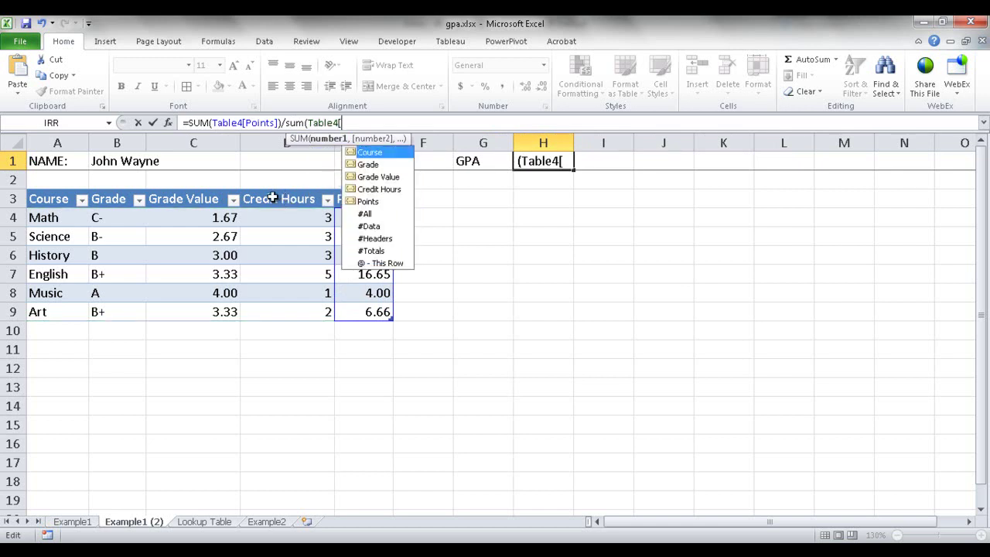
{"action": "double_click", "coordinate": [375, 190]}
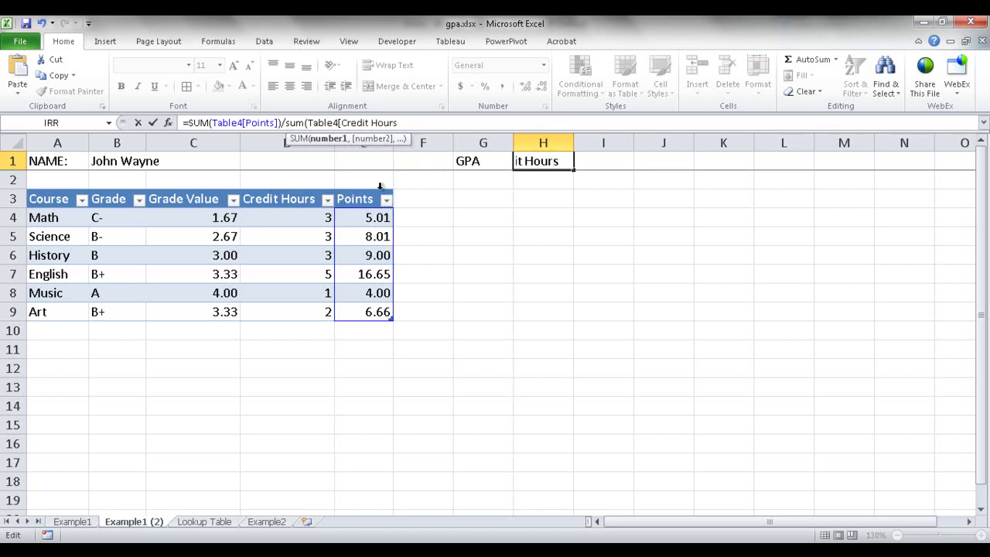
{"action": "type", "text": "]"}
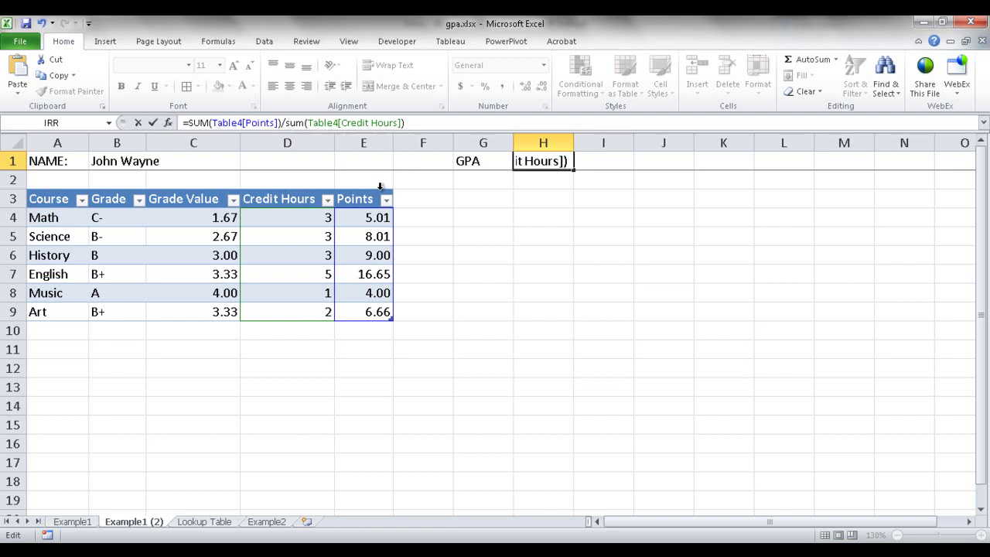
{"action": "key", "text": "Return"}
Format the GPA cell H1 as a number with two decimal places
{"action": "key", "text": "Up"}
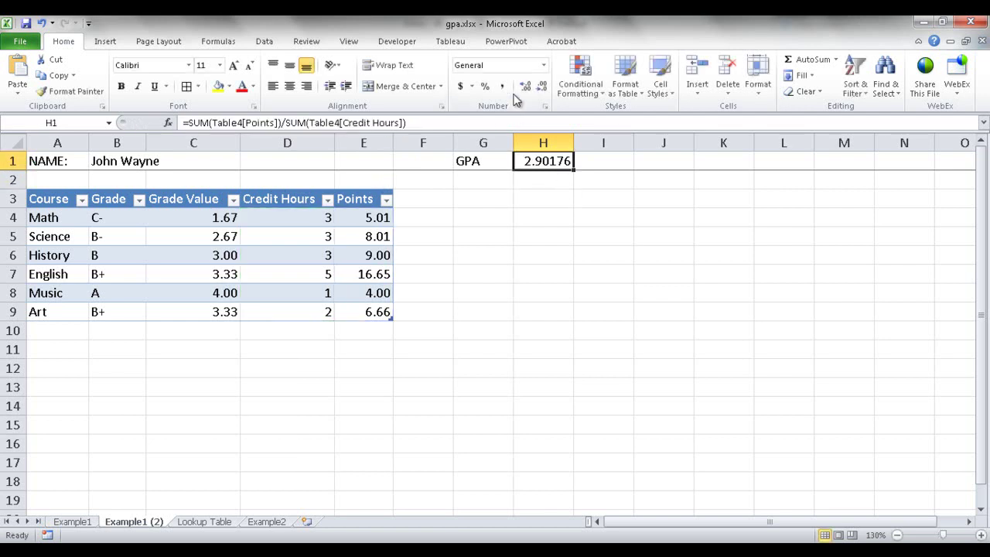
{"action": "left_click", "coordinate": [541, 88]}
{"action": "left_click", "coordinate": [541, 88]}
{"action": "left_click", "coordinate": [541, 87]}
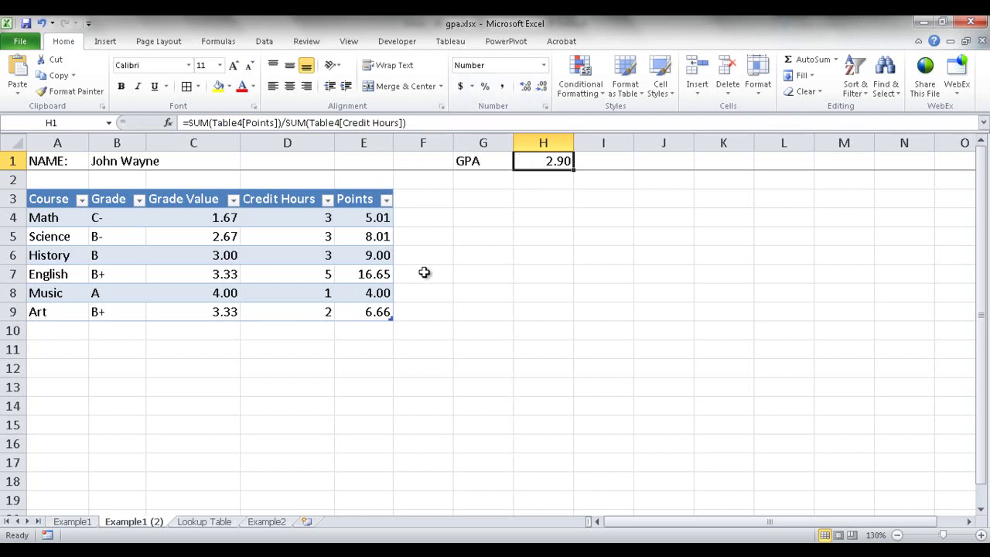
Add a total row to the grades table and set its Credit Hours total to Sum
{"action": "left_click", "coordinate": [357, 313]}
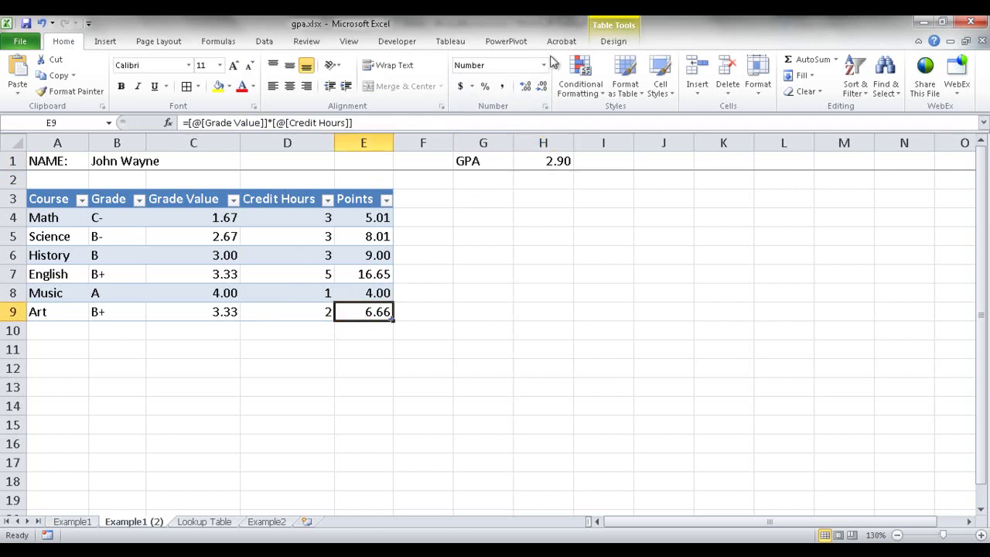
{"action": "left_click", "coordinate": [612, 41]}
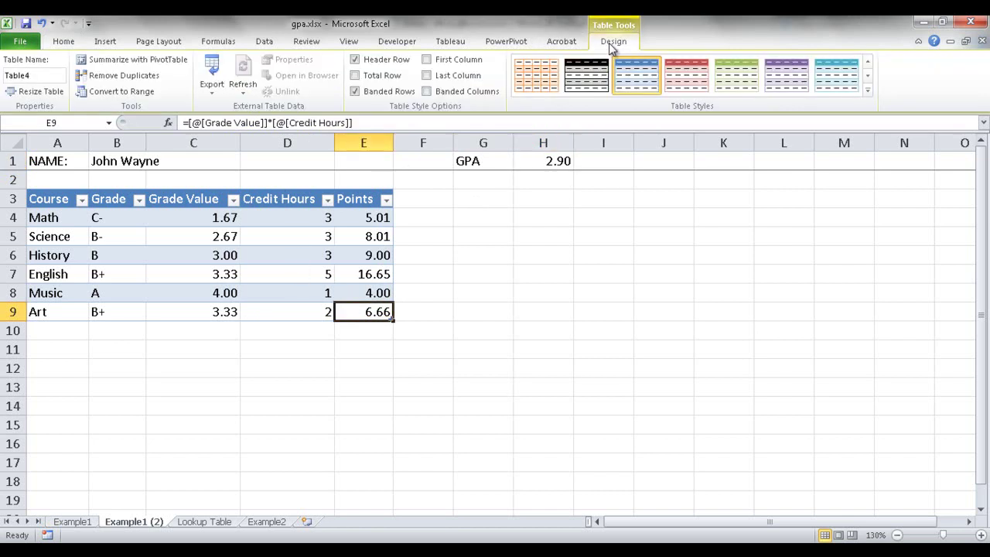
{"action": "left_click", "coordinate": [360, 78]}
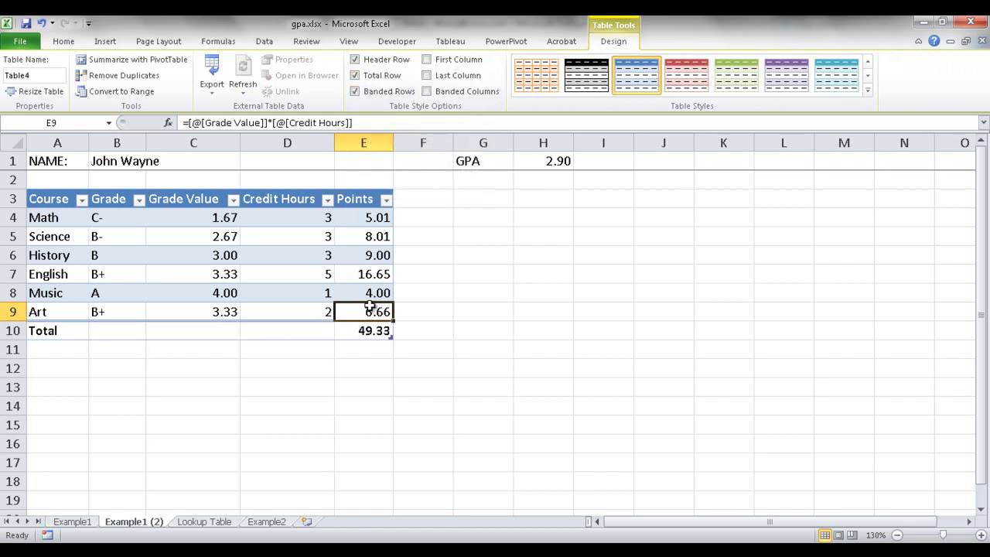
{"action": "left_click", "coordinate": [267, 331]}
{"action": "left_click", "coordinate": [341, 332]}
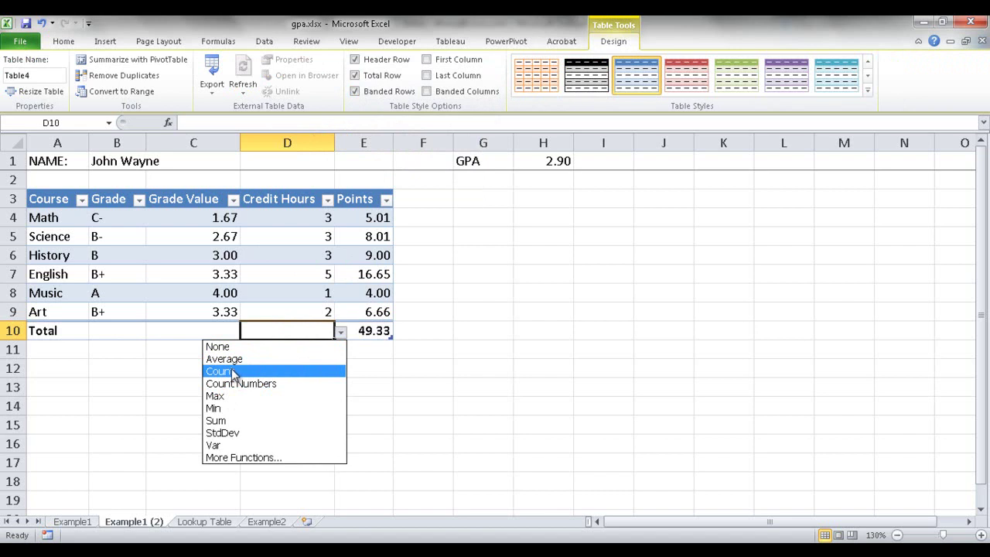
{"action": "left_click", "coordinate": [223, 421]}
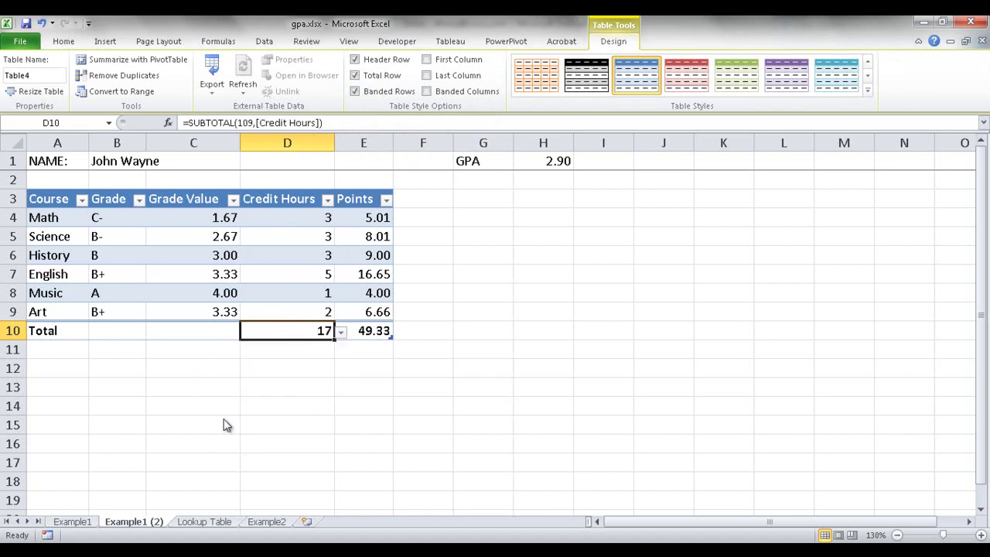
Calculate the GPA in E12 by dividing the total row's Points by its Credit Hours
{"action": "left_click", "coordinate": [359, 370]}
{"action": "type", "text": "="}
{"action": "left_click", "coordinate": [358, 326]}
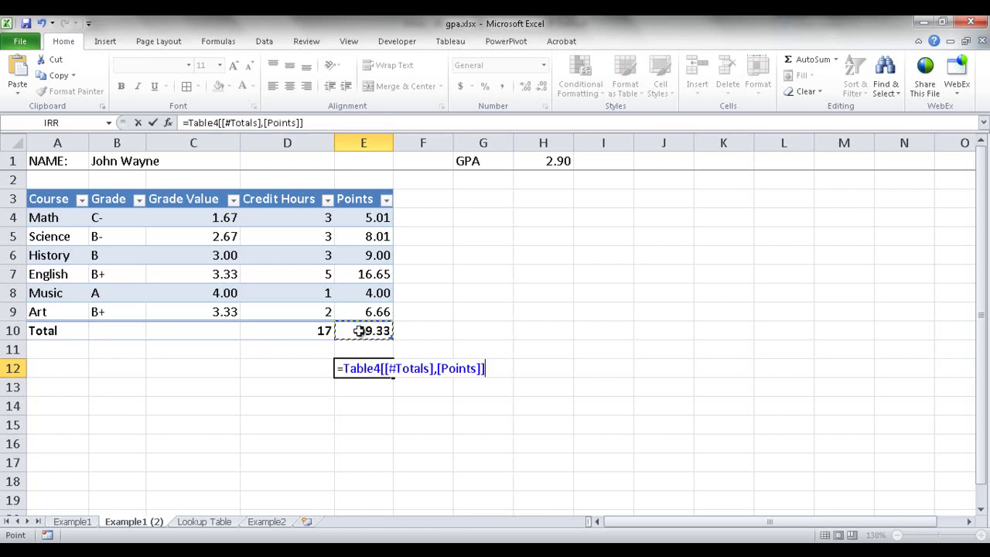
{"action": "type", "text": "/"}
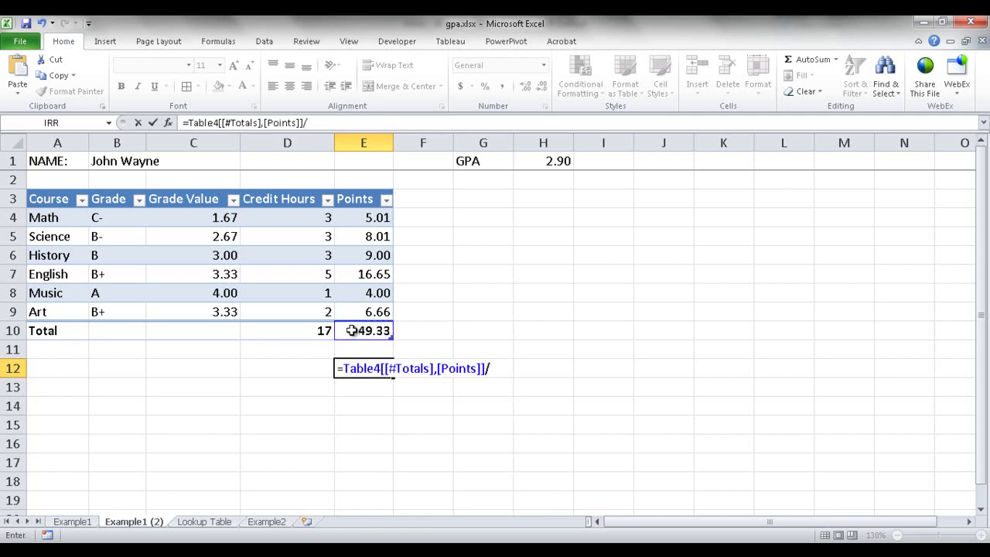
{"action": "left_click", "coordinate": [307, 328]}
{"action": "key", "text": "Return"}
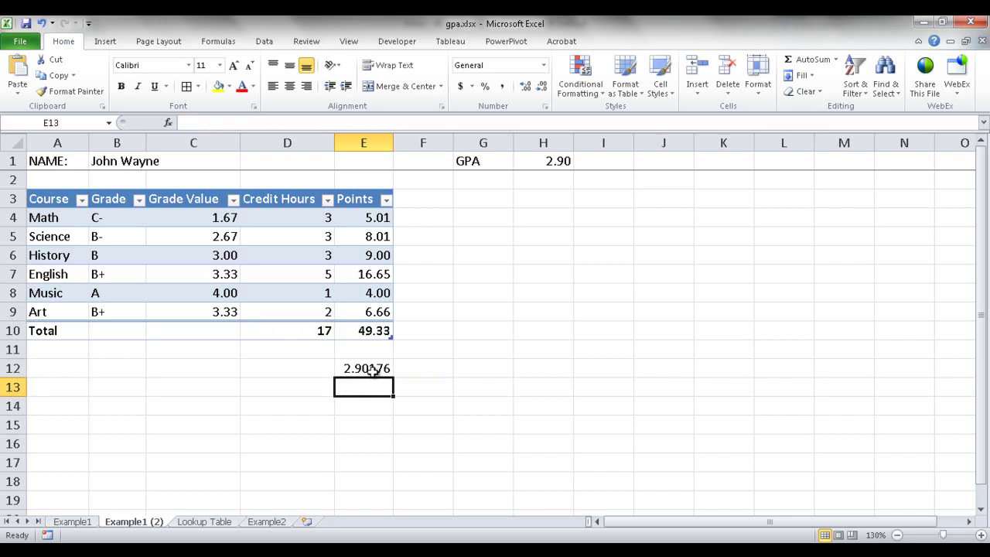
Delete the trial GPA formula in E12 and turn off the table's total row
{"action": "left_click", "coordinate": [372, 370]}
{"action": "key", "text": "Delete"}
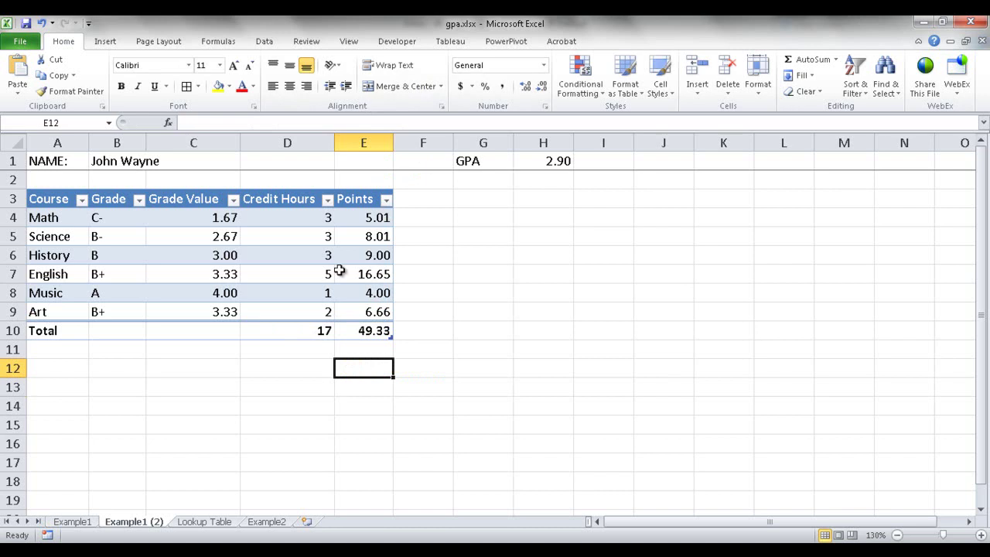
{"action": "left_click", "coordinate": [287, 292]}
{"action": "left_click", "coordinate": [613, 41]}
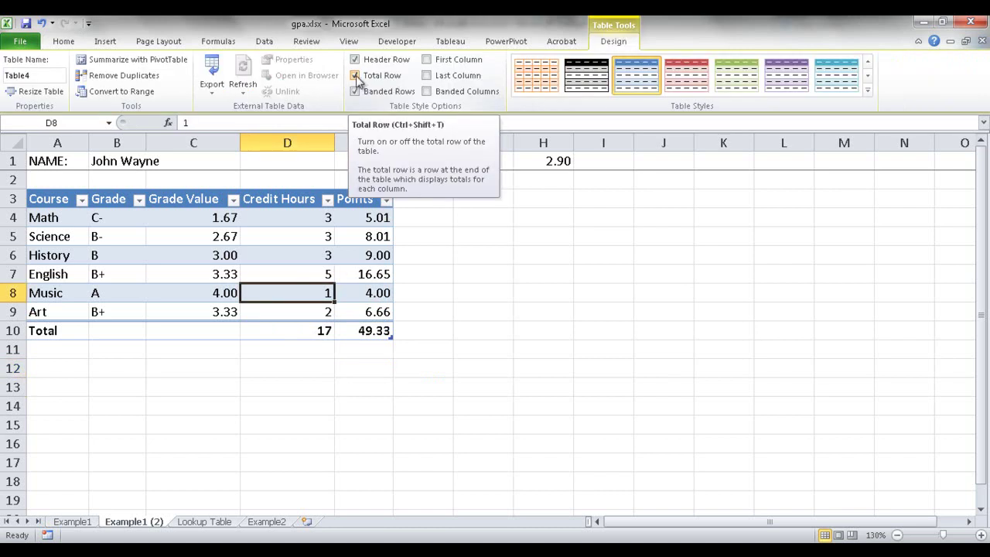
{"action": "left_click", "coordinate": [355, 75]}
{"action": "left_click", "coordinate": [417, 406]}
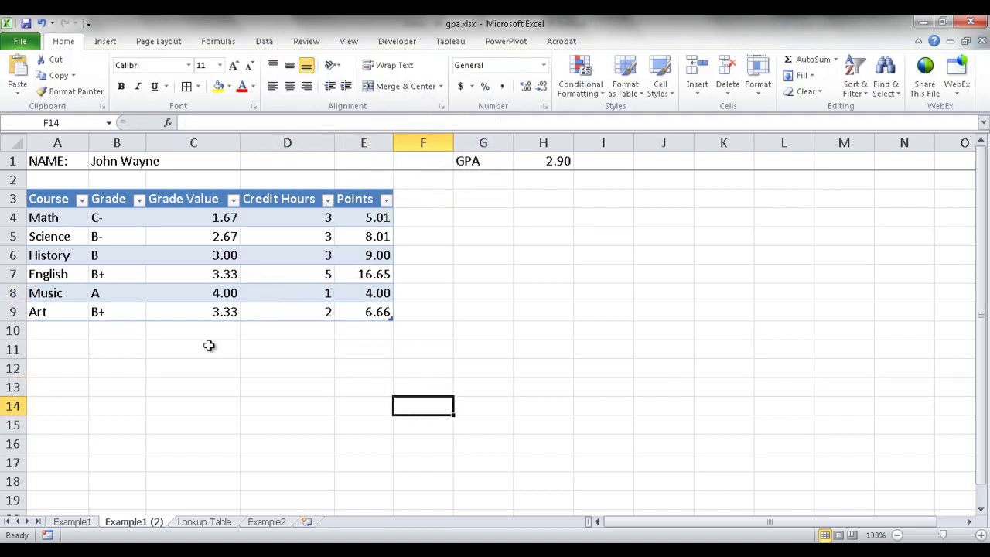
Apply the Accent1 cell style to the NAME label in A1 and the GPA label in G1
{"action": "left_click", "coordinate": [84, 524]}
{"action": "left_click", "coordinate": [116, 525]}
{"action": "left_click", "coordinate": [95, 254]}
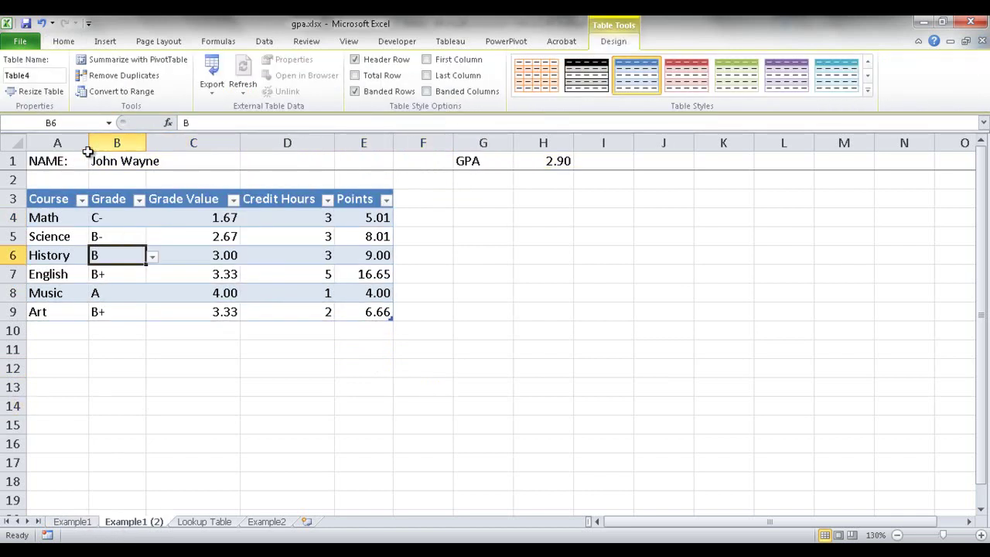
{"action": "left_click", "coordinate": [56, 159]}
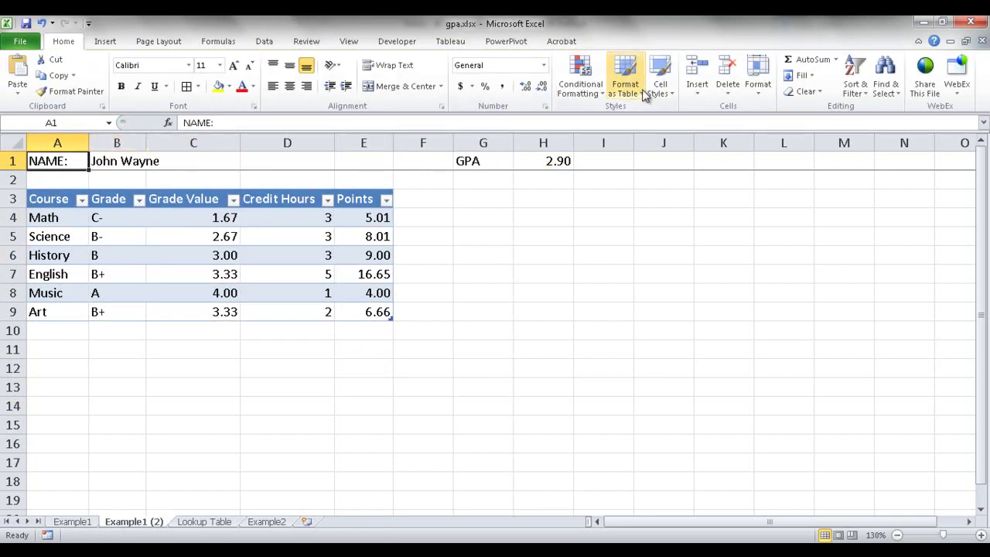
{"action": "left_click", "coordinate": [661, 86]}
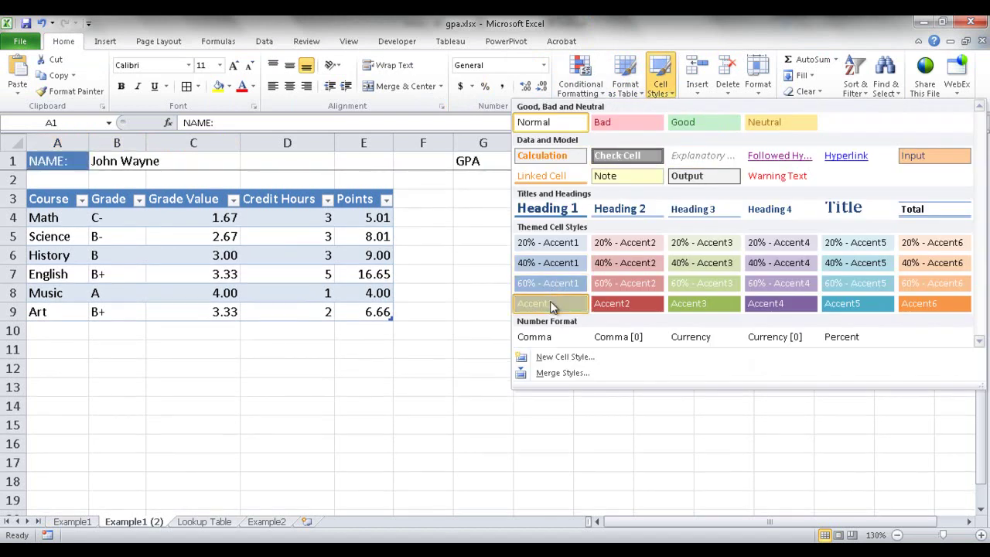
{"action": "left_click", "coordinate": [550, 303]}
{"action": "left_click", "coordinate": [479, 162]}
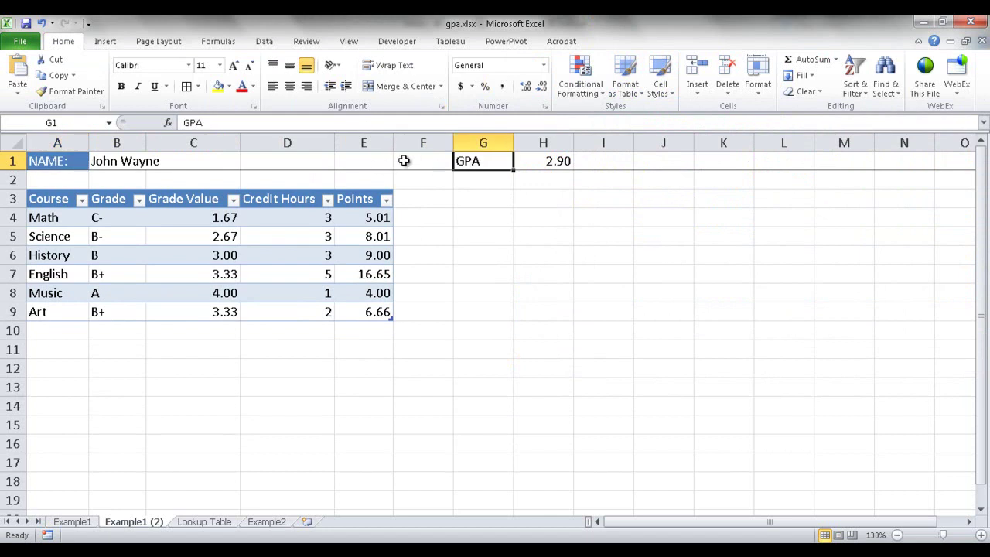
{"action": "key", "text": "F4"}
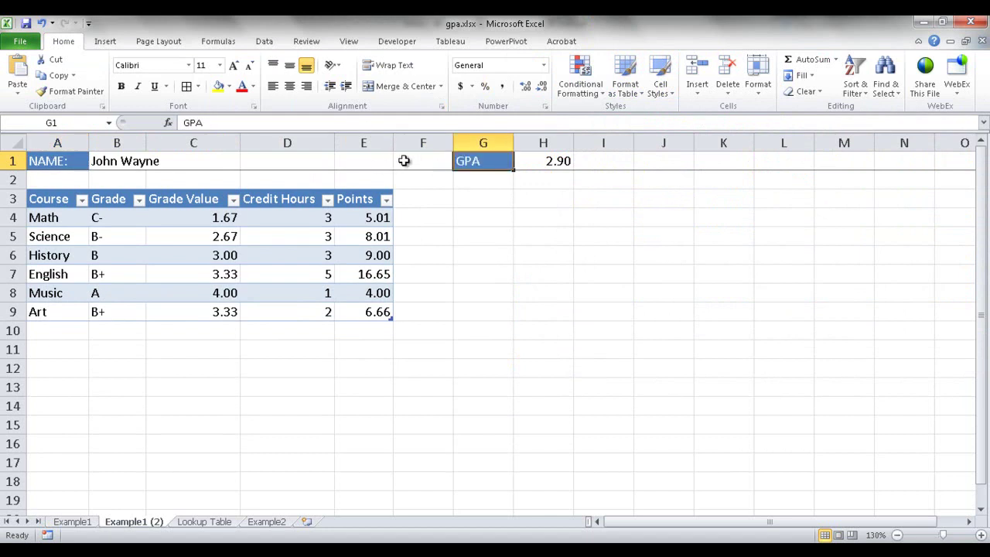
Center the student's name across cells B1:D1 with Center Across Selection alignment, without merging the cells
{"action": "left_click", "coordinate": [123, 161]}
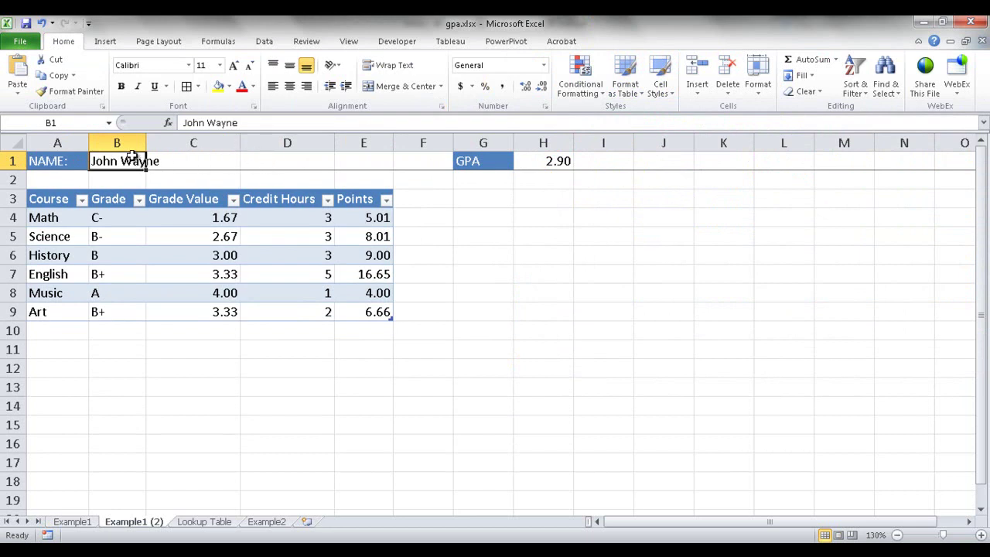
{"action": "left_click_drag", "start_coordinate": [136, 161], "coordinate": [256, 157]}
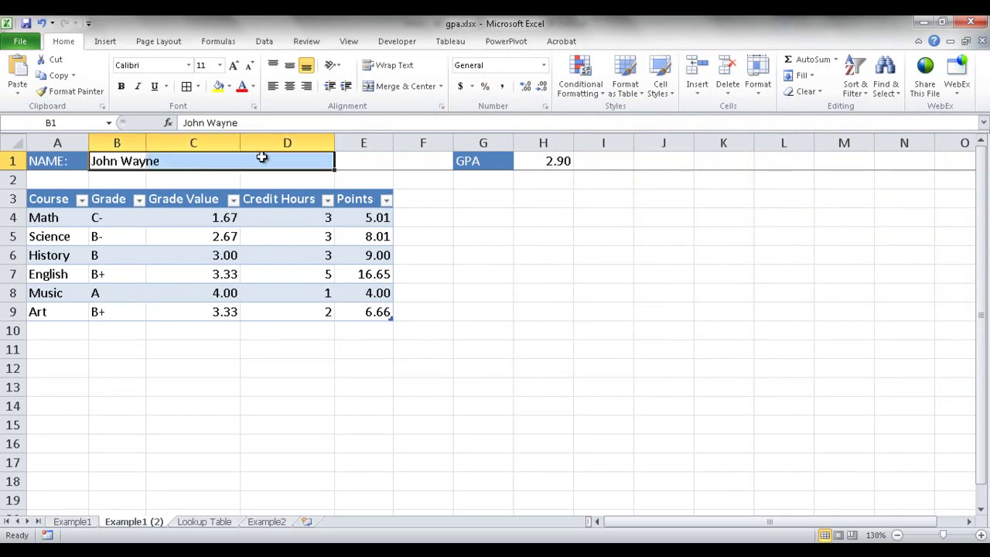
{"action": "key", "text": "ctrl+1"}
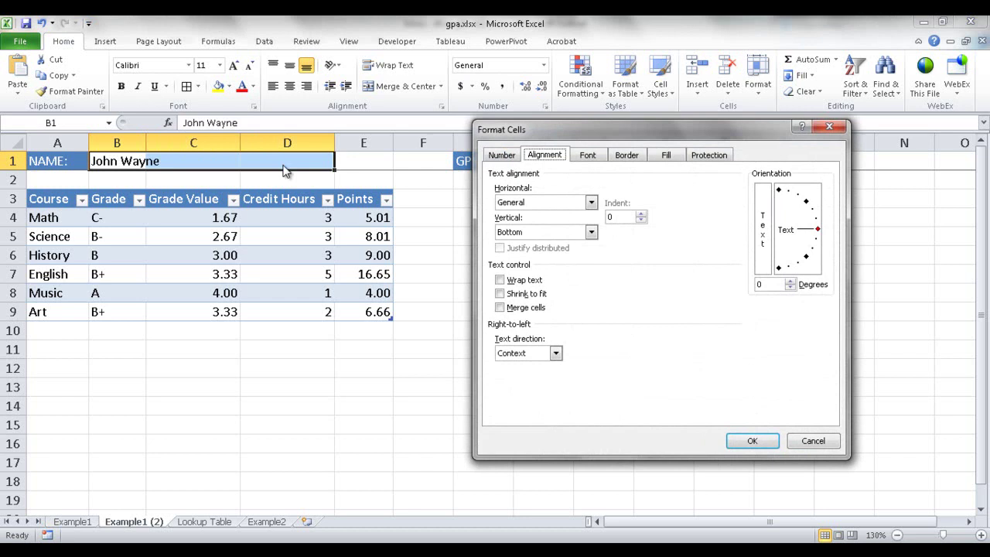
{"action": "left_click", "coordinate": [537, 202]}
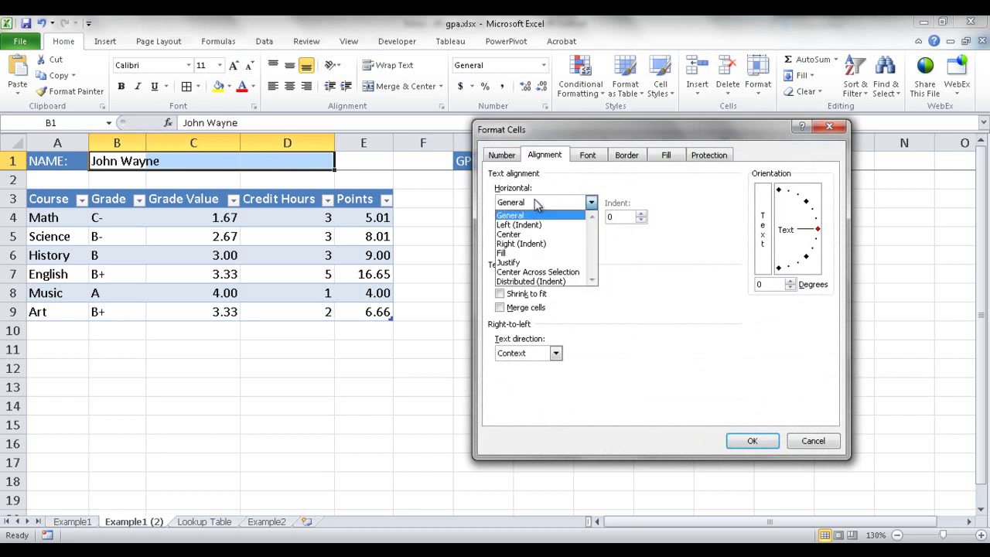
{"action": "left_click", "coordinate": [531, 273]}
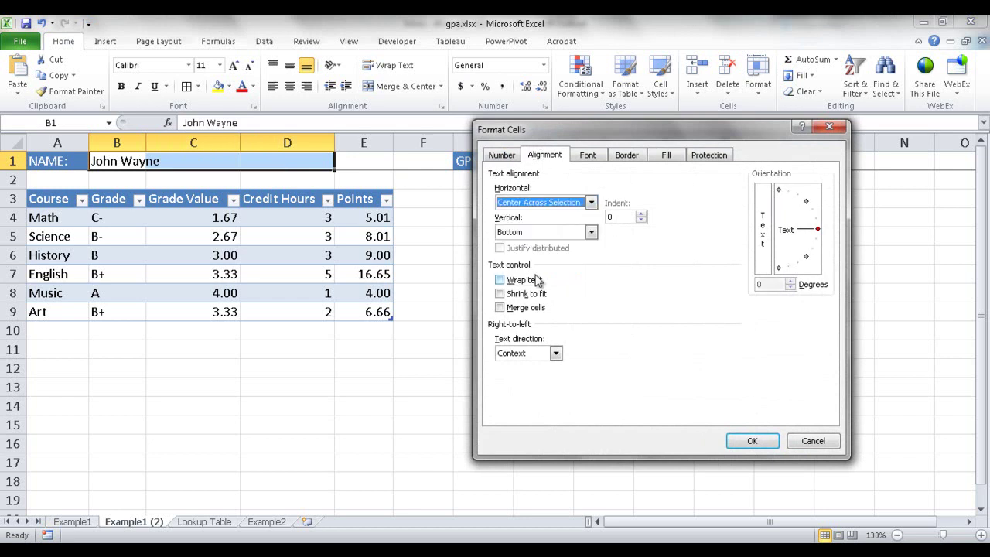
{"action": "left_click", "coordinate": [750, 437]}
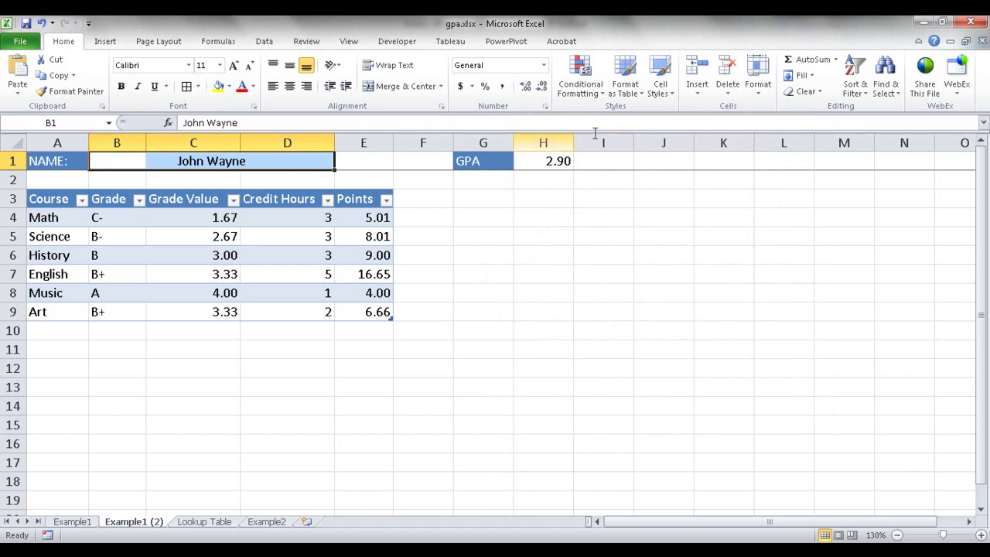
Apply the Note cell style to the student name cells B1:D1 and the GPA value in H1
{"action": "left_click", "coordinate": [660, 81]}
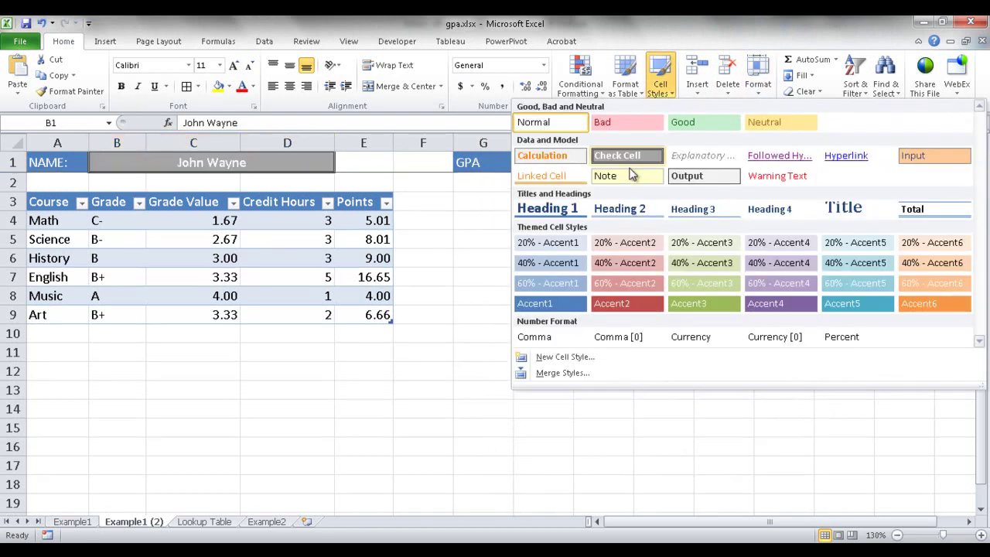
{"action": "left_click", "coordinate": [623, 176]}
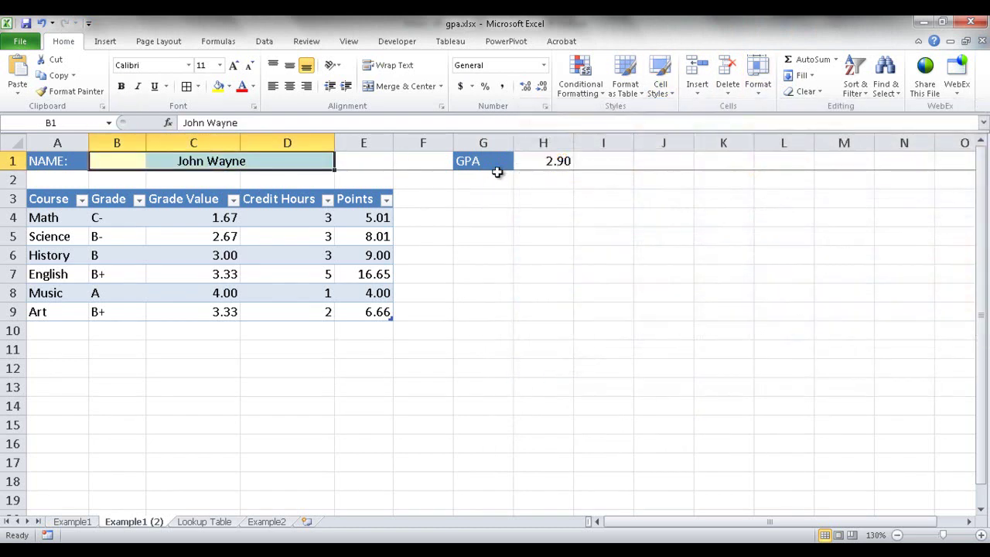
{"action": "left_click", "coordinate": [544, 165]}
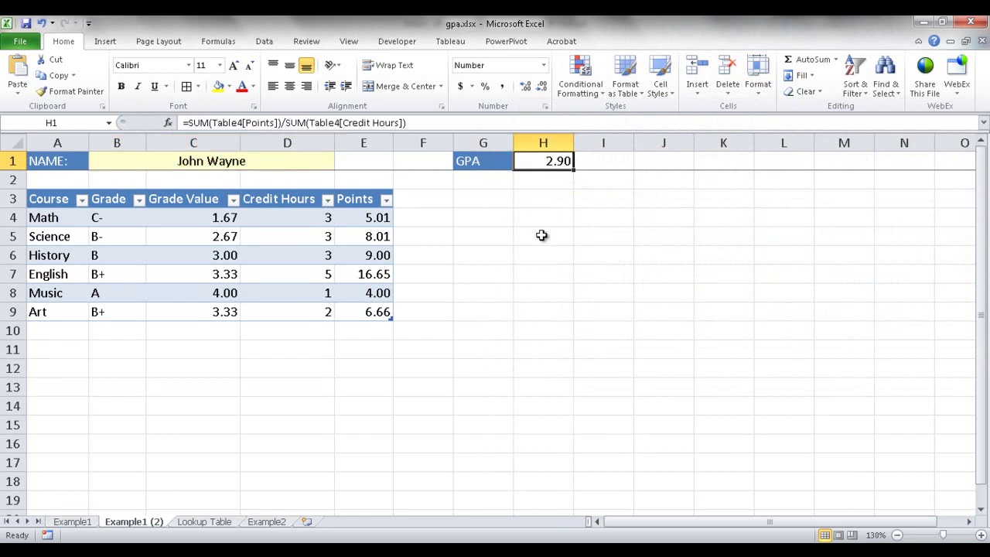
{"action": "left_click", "coordinate": [562, 295]}
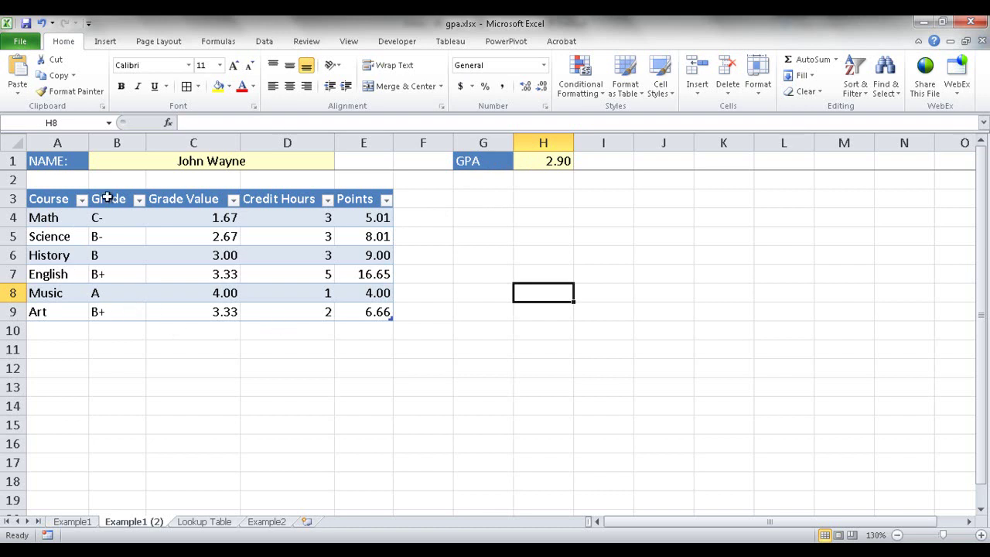
Rename the Math course in A4 as Pre-Alg and set its grade to A-
{"action": "left_click", "coordinate": [60, 220]}
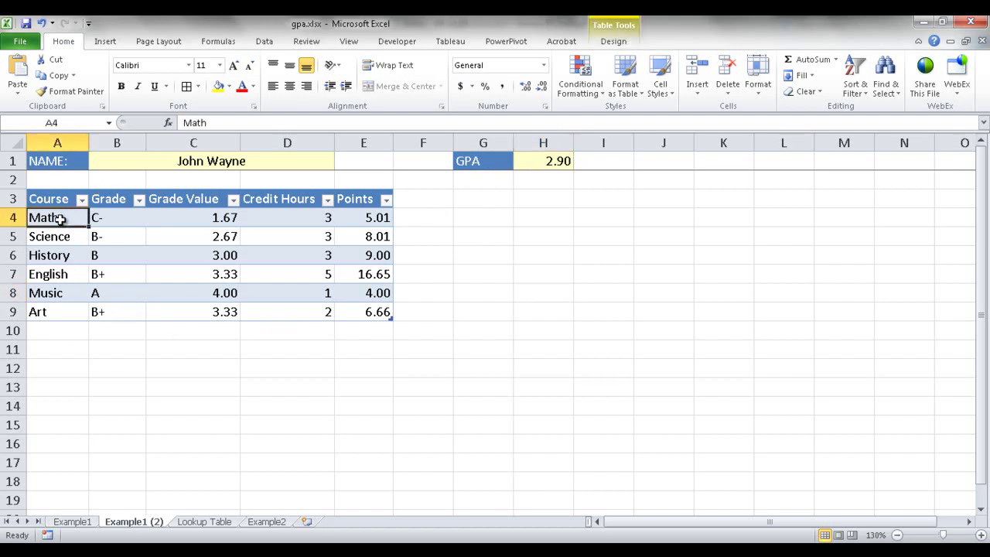
{"action": "type", "text": "Pre-Alg"}
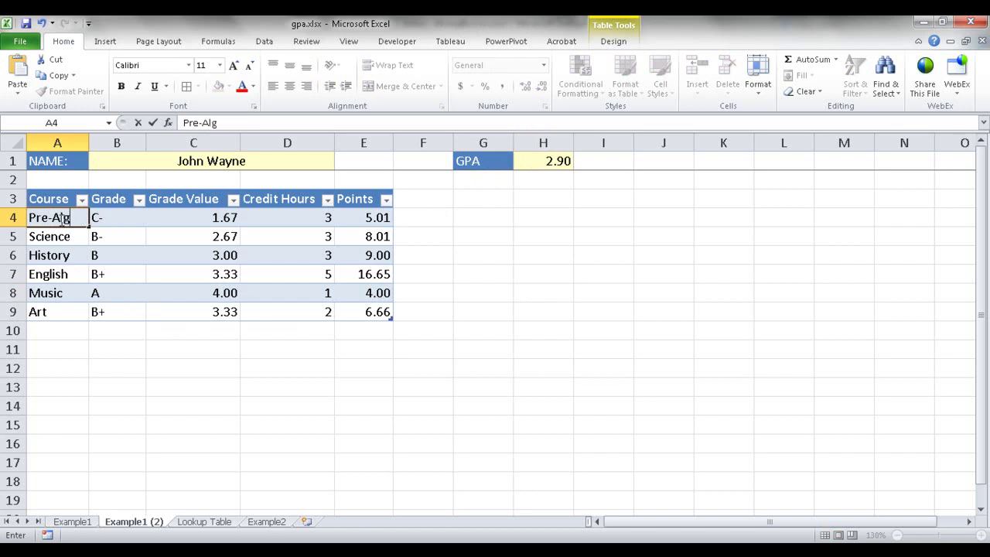
{"action": "left_click", "coordinate": [116, 219]}
{"action": "left_click", "coordinate": [152, 220]}
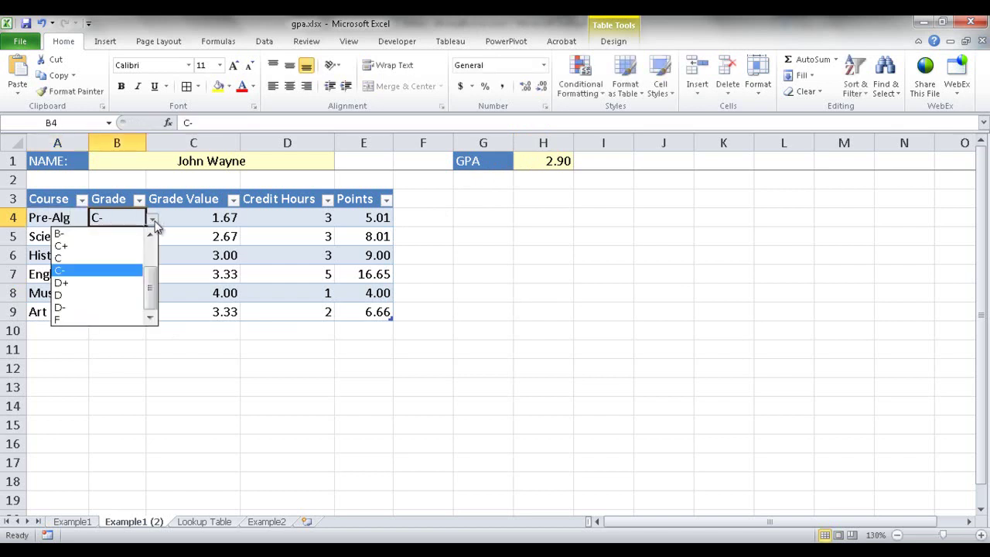
{"action": "scroll", "coordinate": [147, 250], "scroll_direction": "up", "scroll_amount": 3}
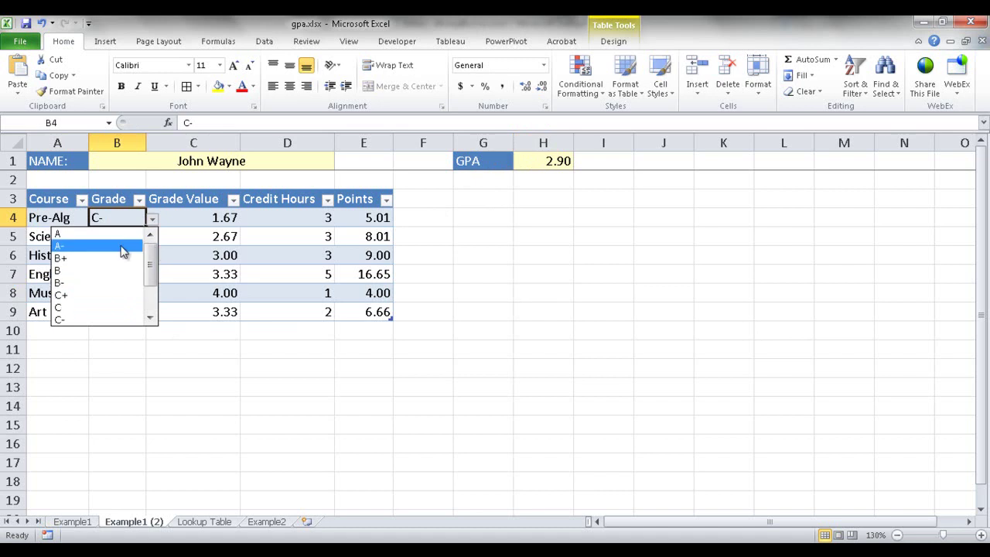
{"action": "left_click", "coordinate": [122, 247]}
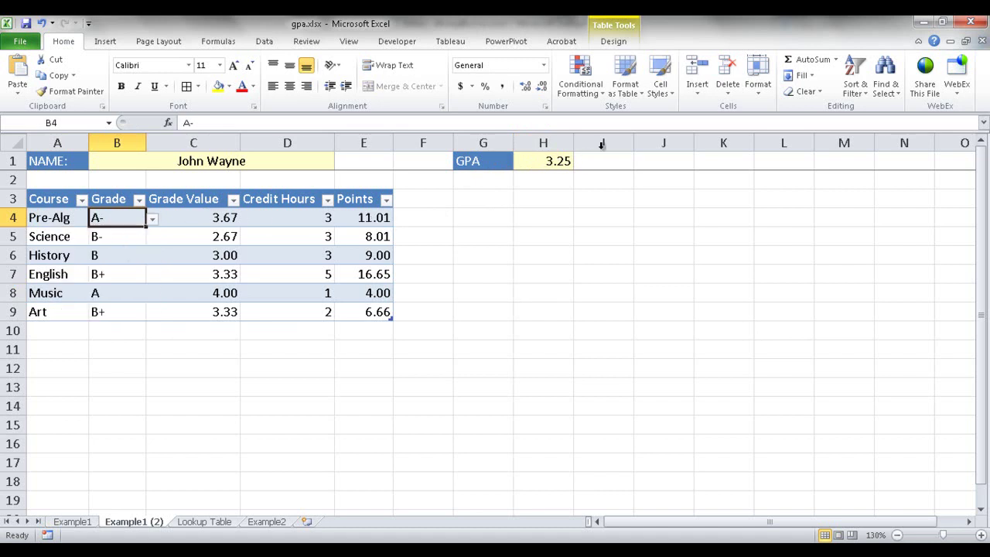
Add a new row below Art in the grades table and enter PE as its course
{"action": "left_click", "coordinate": [365, 313]}
{"action": "key", "text": "Tab"}
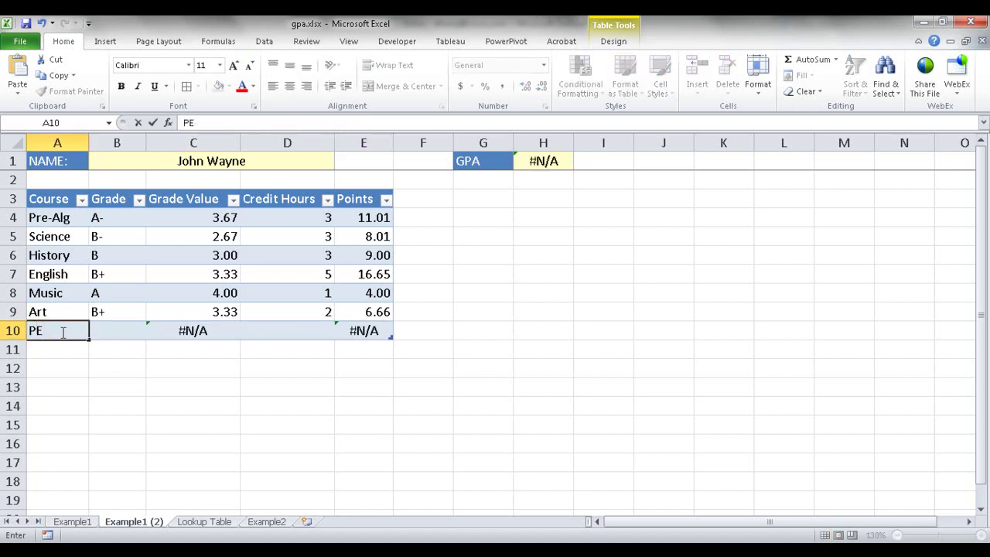
{"action": "key", "text": "Tab"}
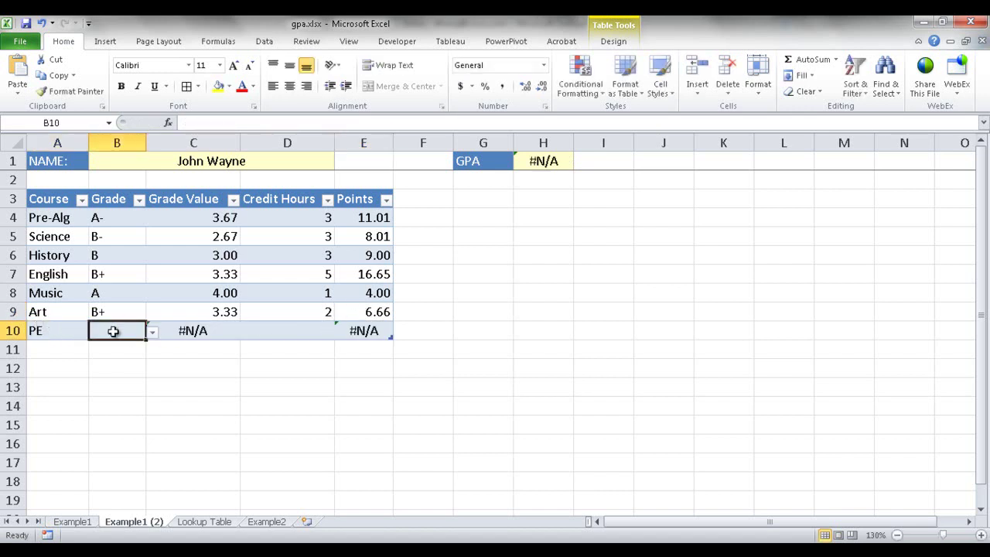
Enter the lowercase grade a- for the PE course in B10
{"action": "left_click", "coordinate": [153, 332]}
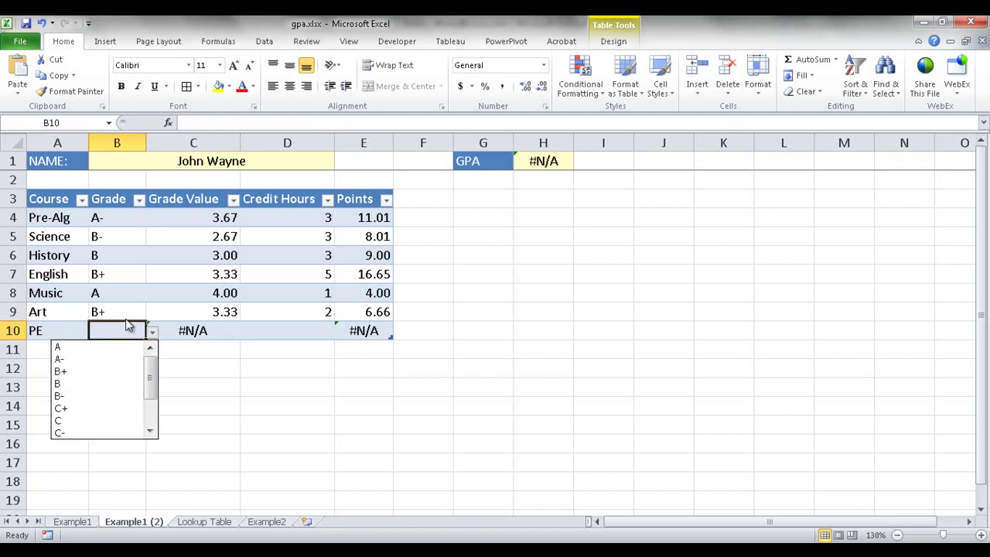
{"action": "left_click", "coordinate": [121, 330]}
{"action": "left_click", "coordinate": [152, 339]}
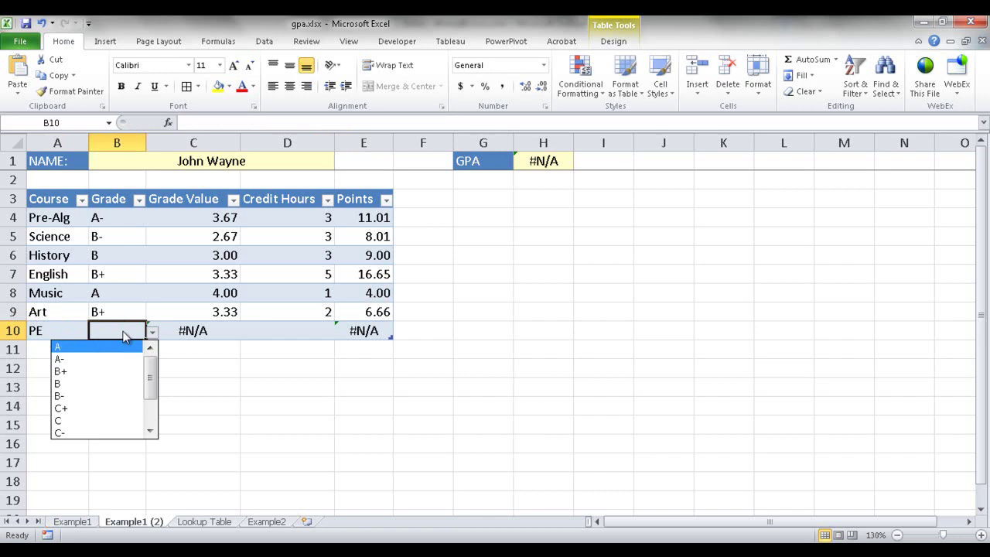
{"action": "left_click", "coordinate": [122, 330]}
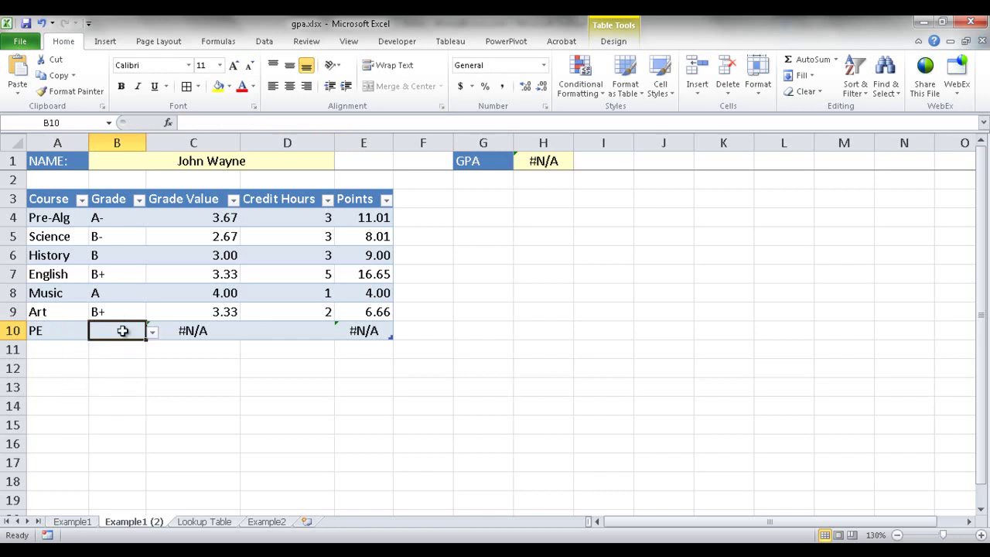
{"action": "double_click", "coordinate": [122, 330]}
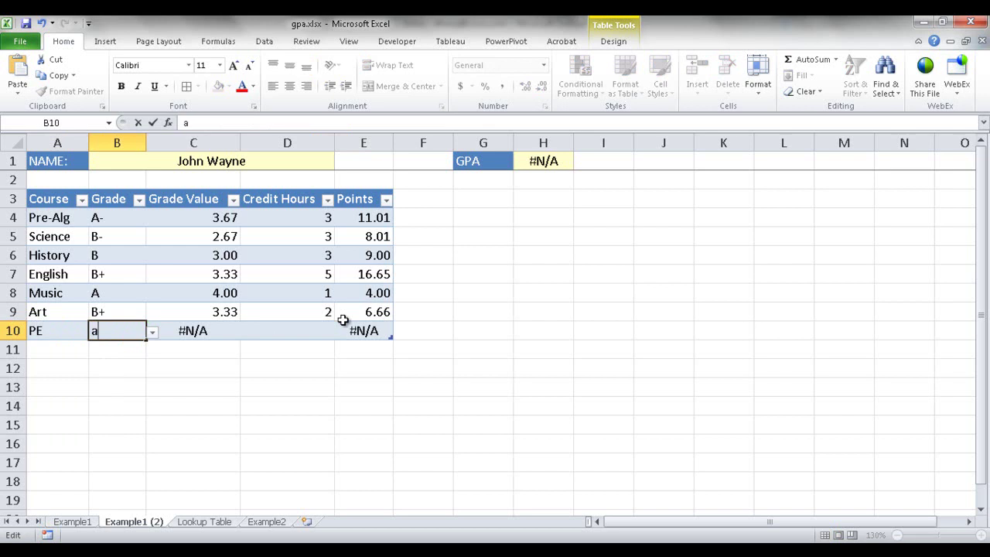
{"action": "type", "text": "a-"}
{"action": "key", "text": "Return"}
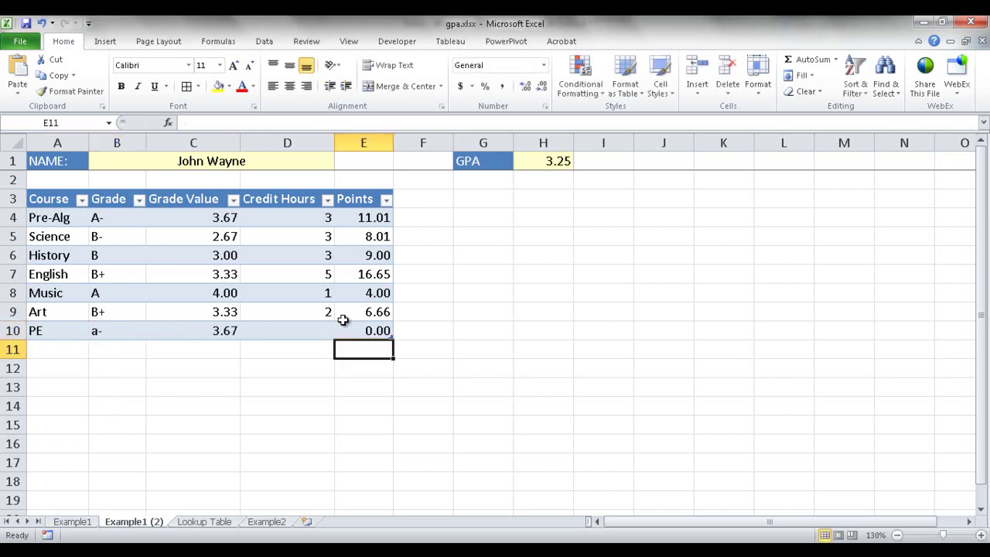
Test the grade validation in B10 with the entries a+ and A_, cancelling each one
{"action": "left_click", "coordinate": [123, 330]}
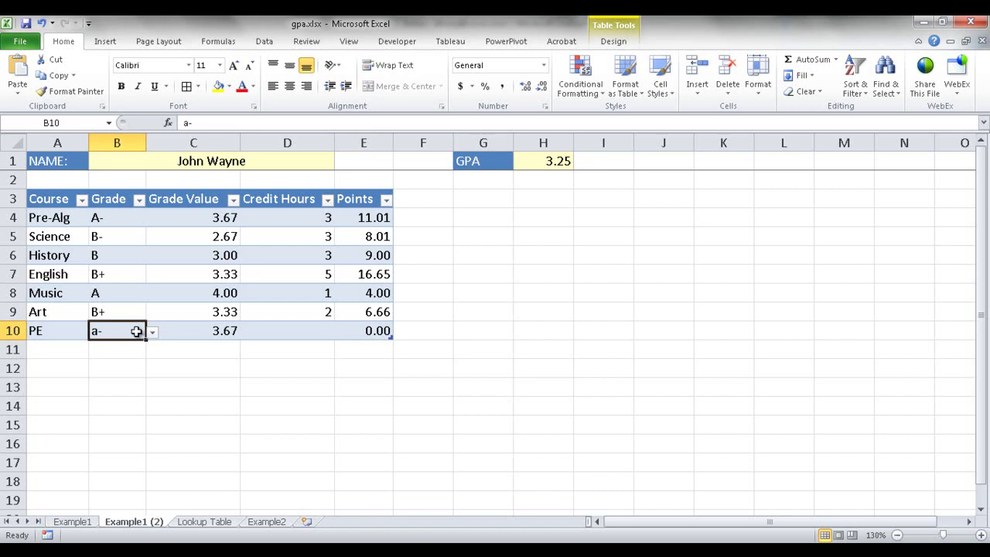
{"action": "type", "text": "a"}
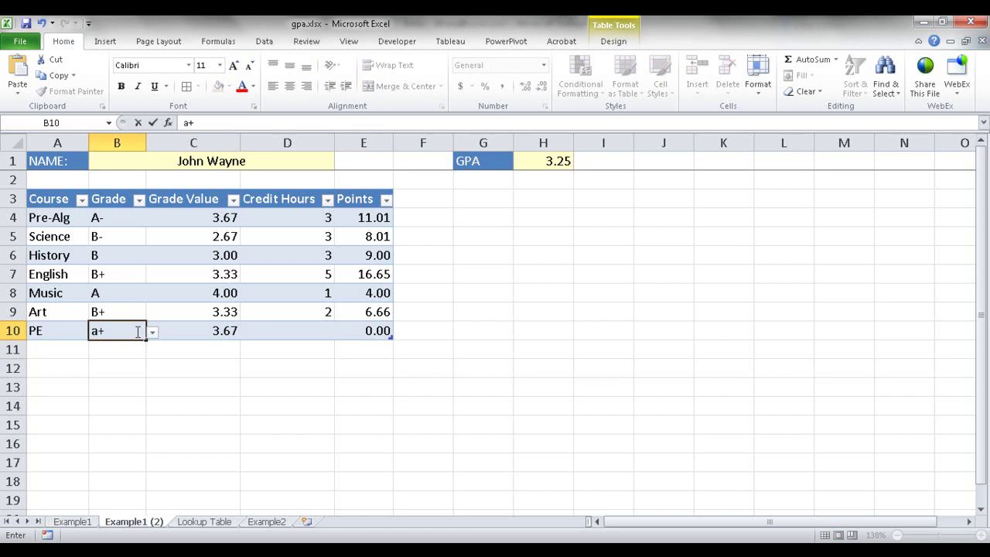
{"action": "key", "text": "Return"}
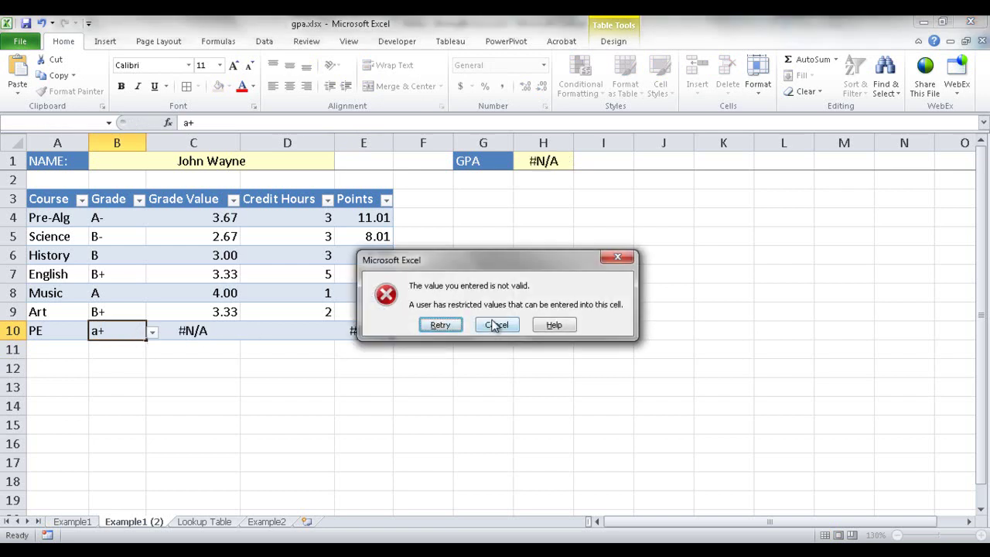
{"action": "left_click", "coordinate": [495, 325]}
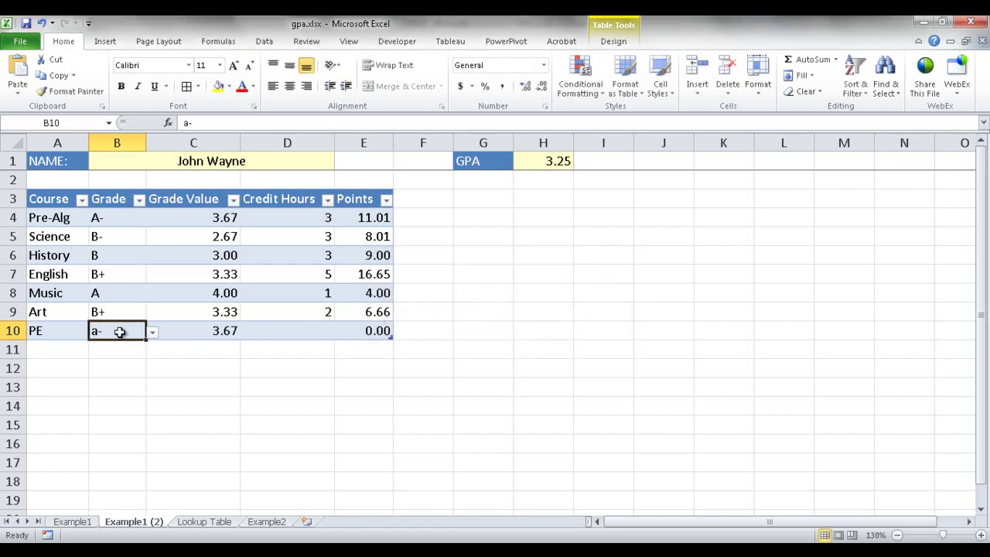
{"action": "type", "text": "A_"}
{"action": "key", "text": "Return"}
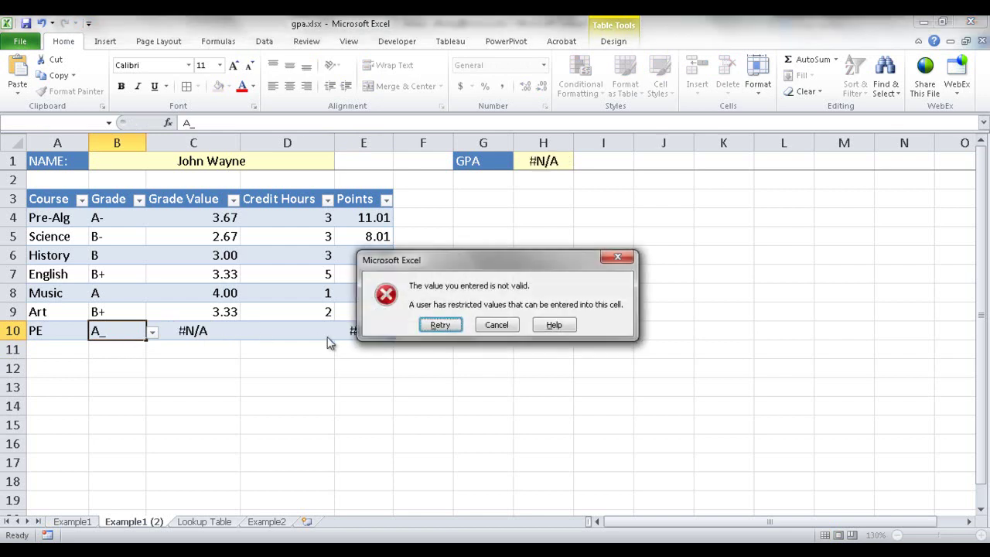
{"action": "left_click", "coordinate": [495, 325]}
Enter A- as the PE course's grade in B10 and 1 as its credit hours in D10
{"action": "type", "text": "A"}
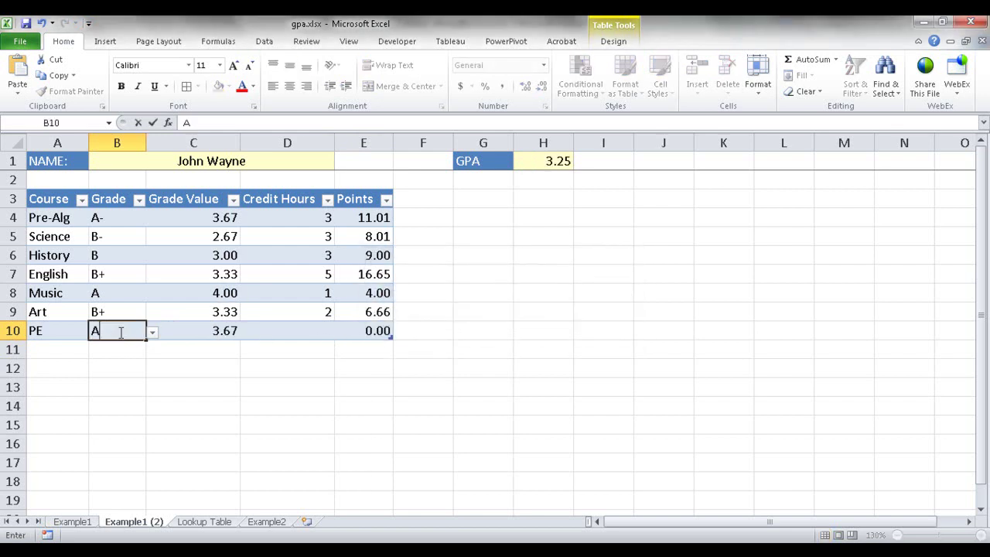
{"action": "type", "text": "-"}
{"action": "key", "text": "Return"}
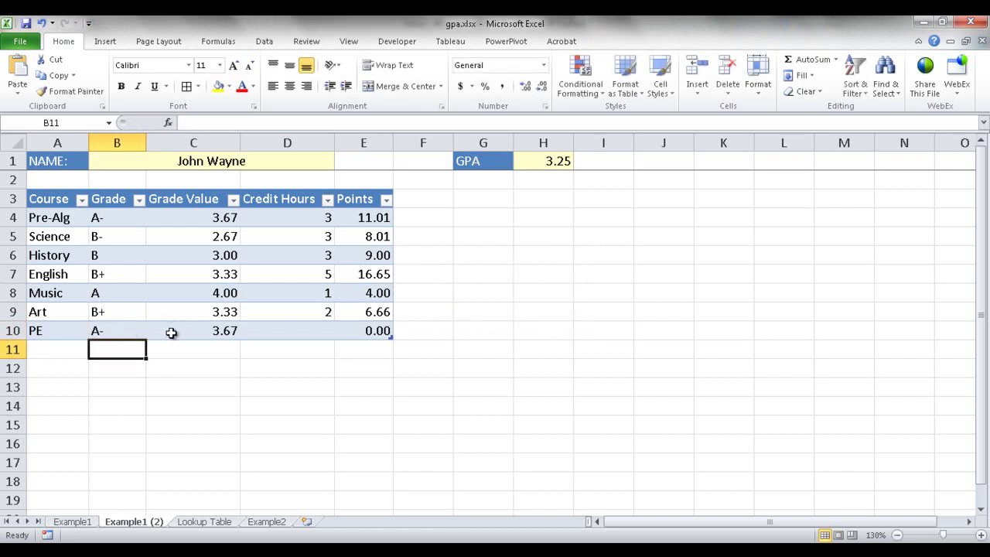
{"action": "left_click", "coordinate": [281, 333]}
{"action": "type", "text": "1"}
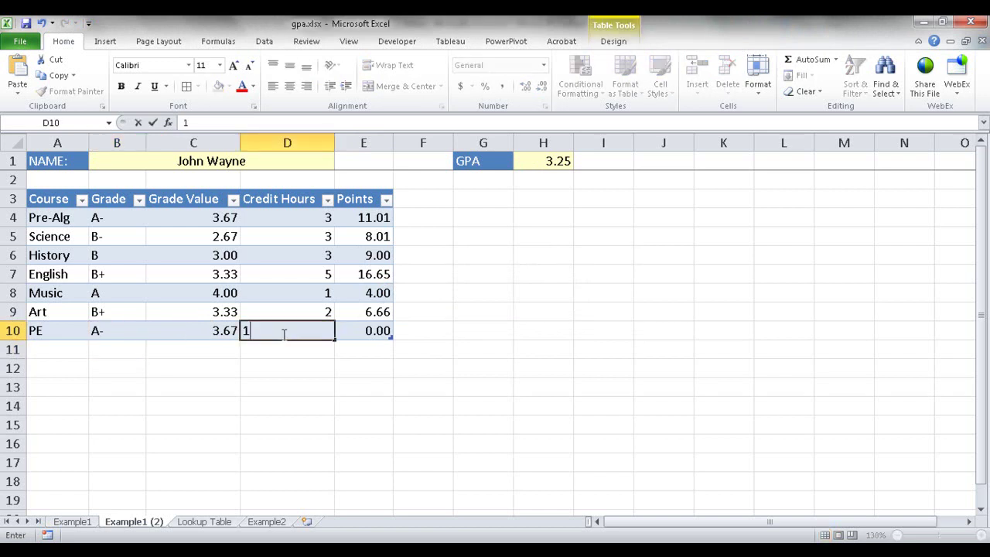
{"action": "key", "text": "Return"}
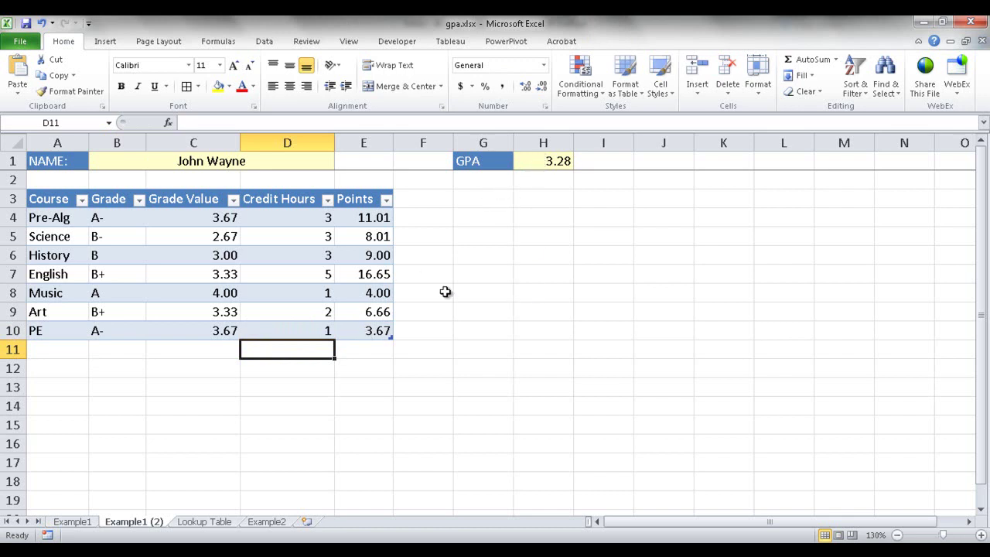
Examine the grades table and the list of allowed grades for the Pre-Alg course in B4
{"action": "left_click", "coordinate": [193, 217]}
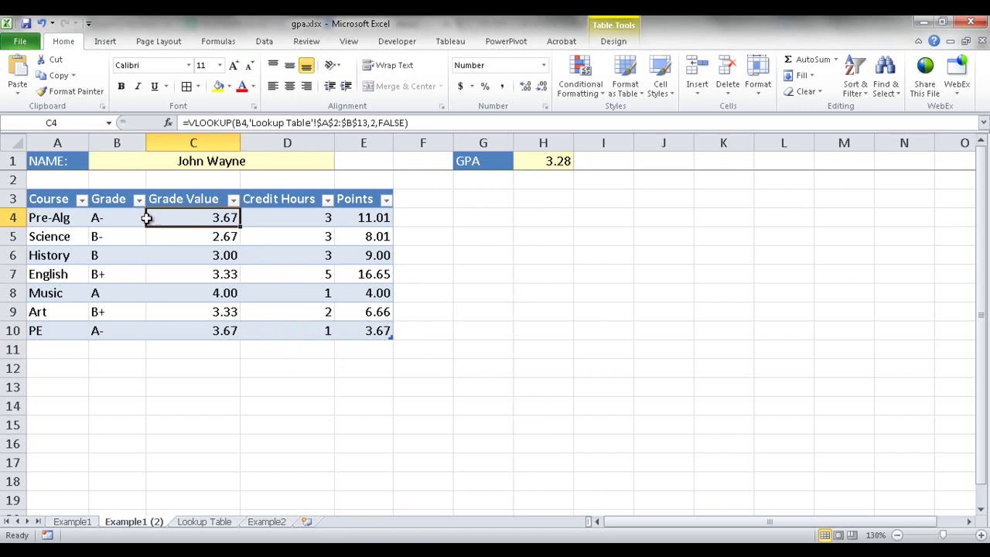
{"action": "left_click", "coordinate": [62, 198]}
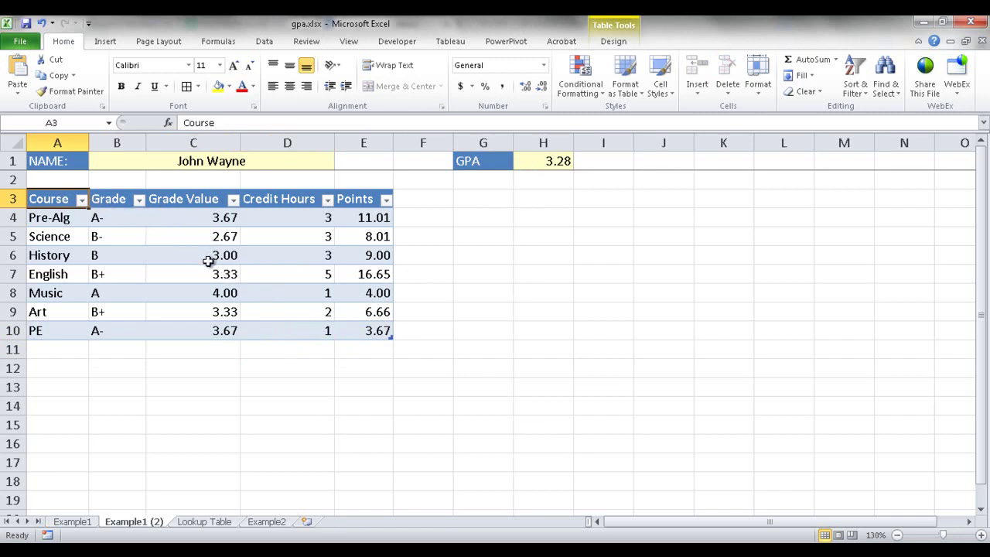
{"action": "left_click", "coordinate": [135, 222]}
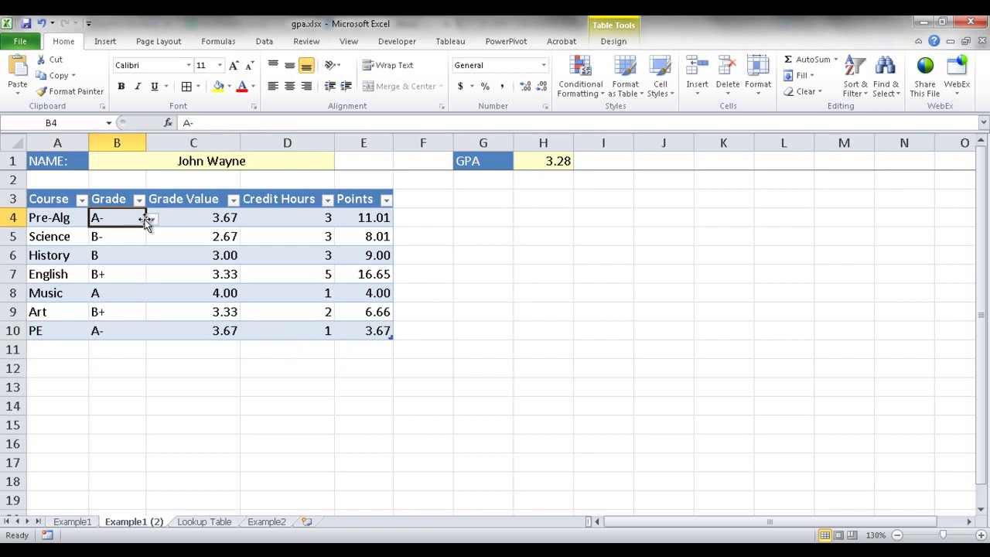
{"action": "left_click", "coordinate": [152, 221]}
{"action": "left_click_drag", "start_coordinate": [150, 267], "coordinate": [150, 292]}
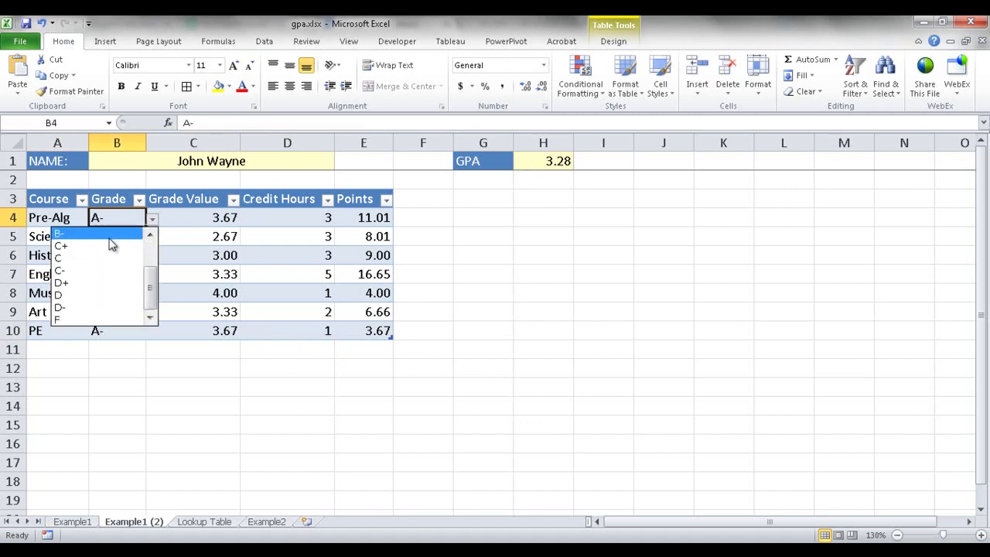
{"action": "left_click", "coordinate": [125, 216]}
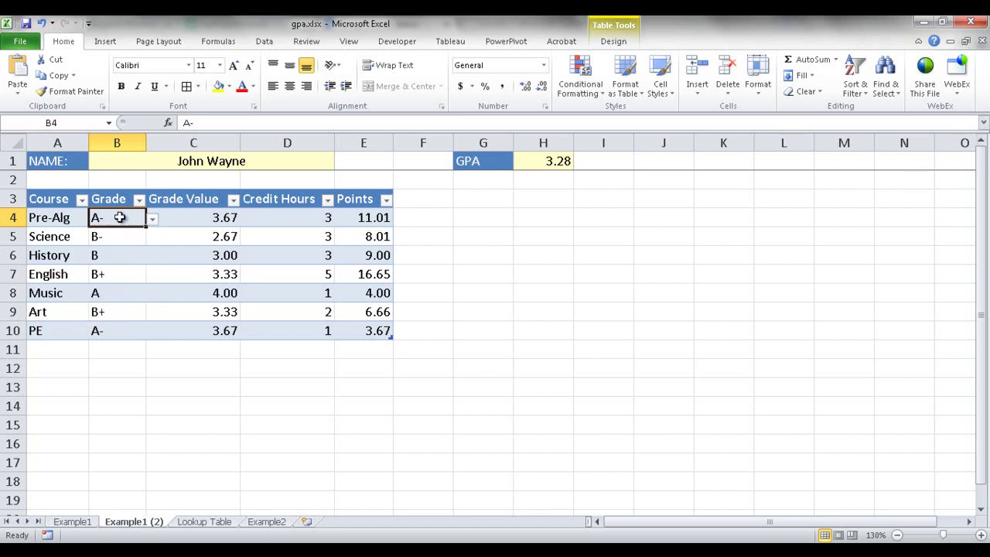
Review the Grade Value formula in C4, the Points formula in E4 and the GPA formula in H1, checking the Lookup Table sheet
{"action": "left_click", "coordinate": [191, 218]}
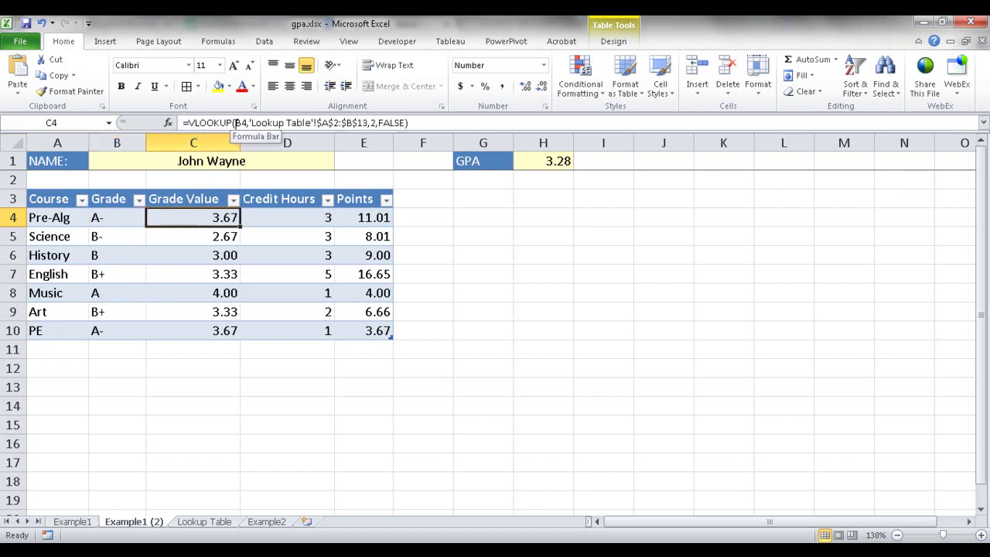
{"action": "left_click", "coordinate": [207, 522]}
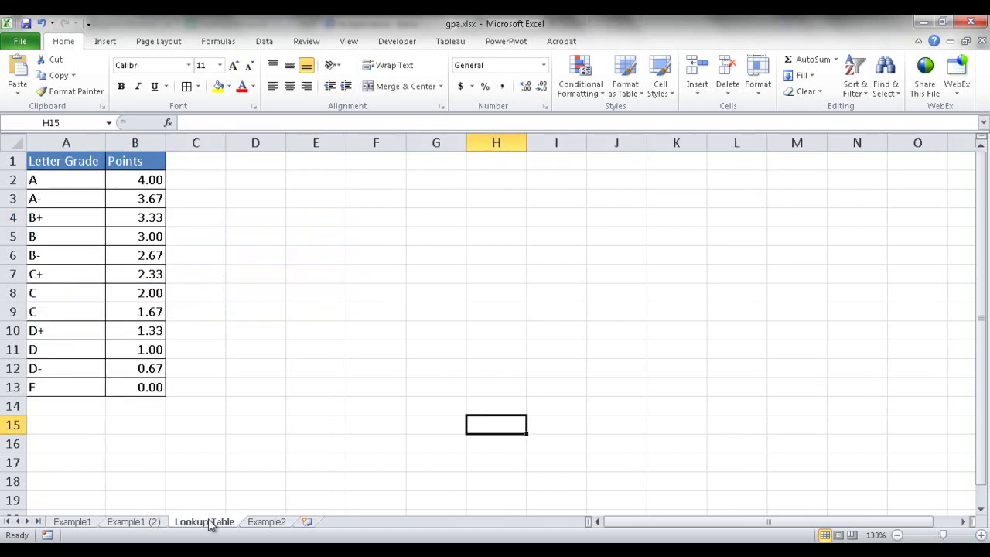
{"action": "left_click", "coordinate": [132, 521]}
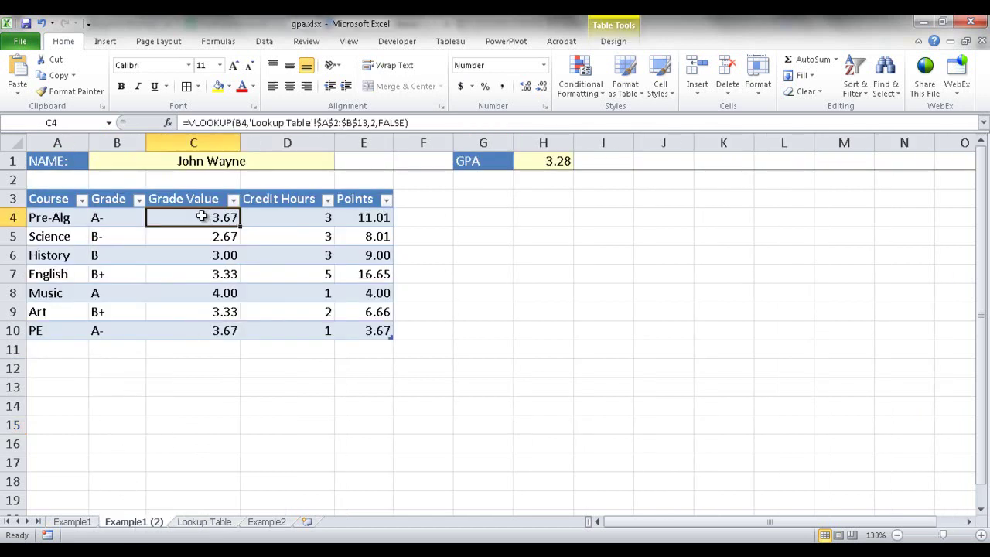
{"action": "left_click", "coordinate": [352, 219]}
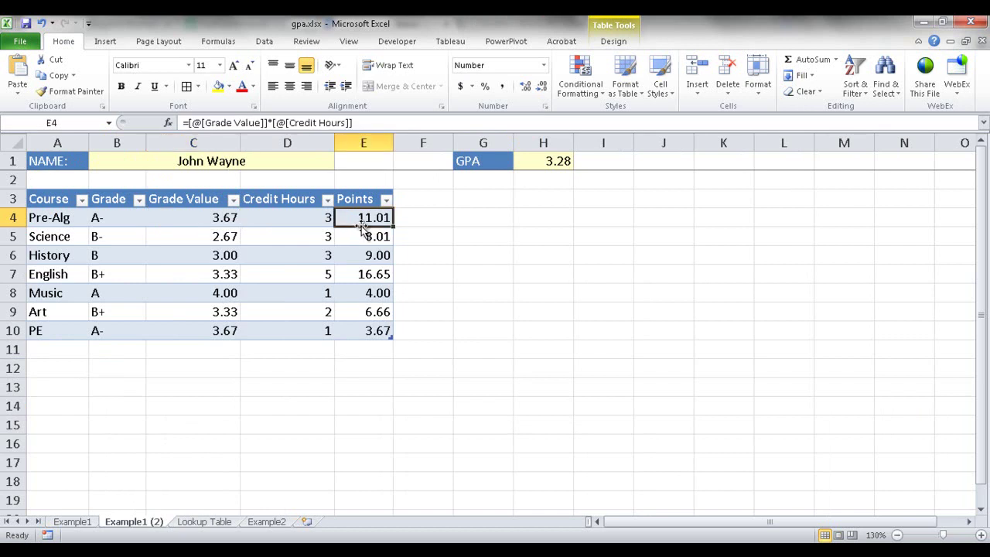
{"action": "left_click", "coordinate": [533, 161]}
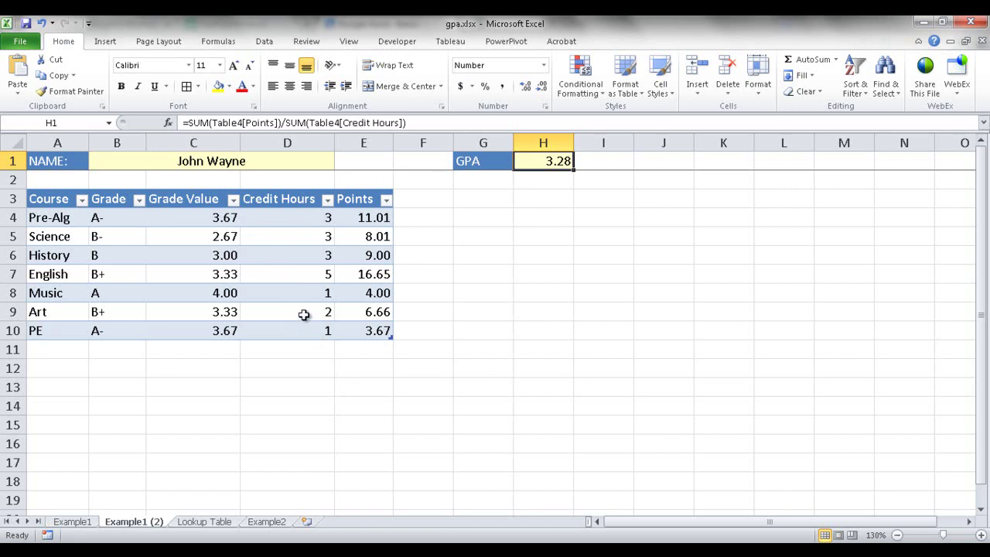
{"action": "left_click", "coordinate": [207, 524]}
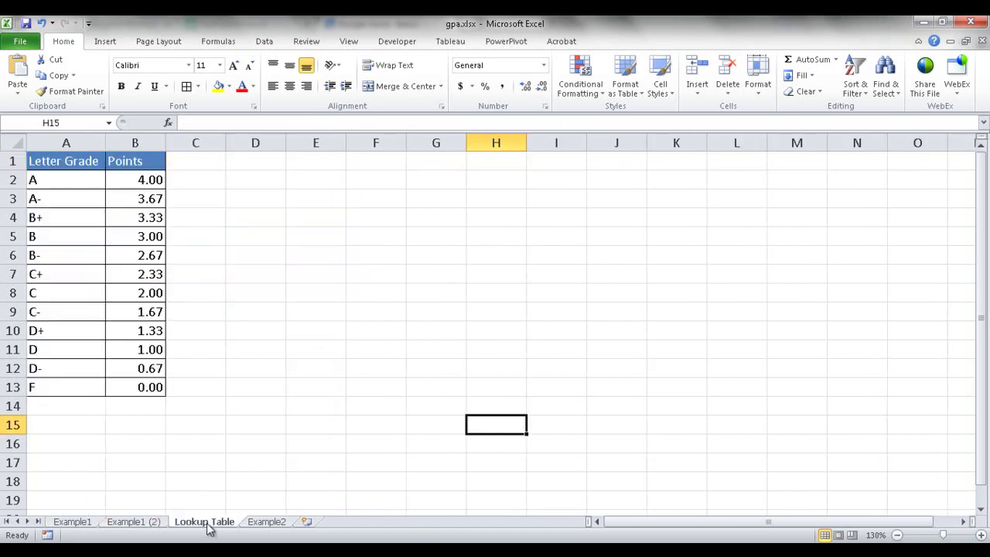
{"action": "left_click", "coordinate": [155, 524]}
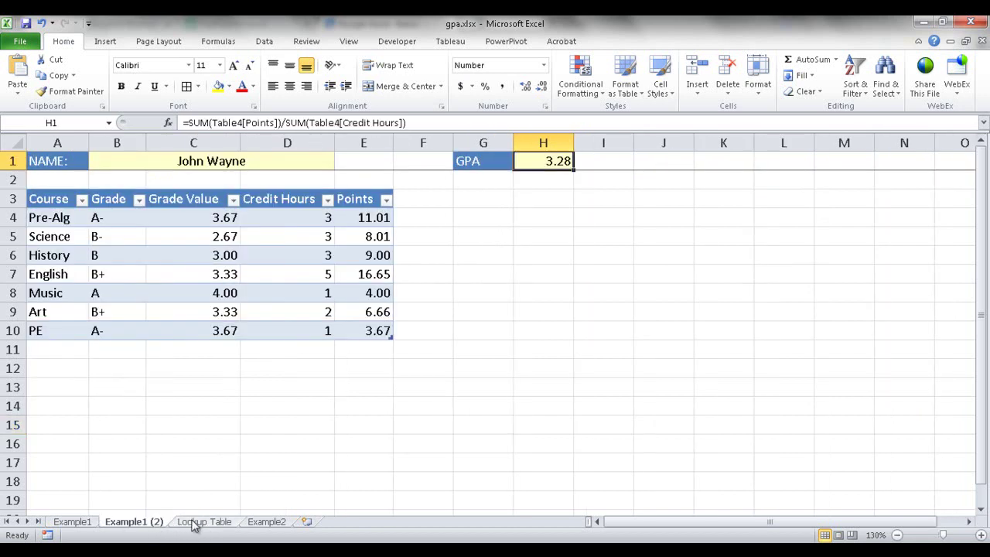
Examine the array-constant VLOOKUP formula in C4 of the Example2 sheet and compare it with the Lookup Table sheet
{"action": "left_click", "coordinate": [267, 522]}
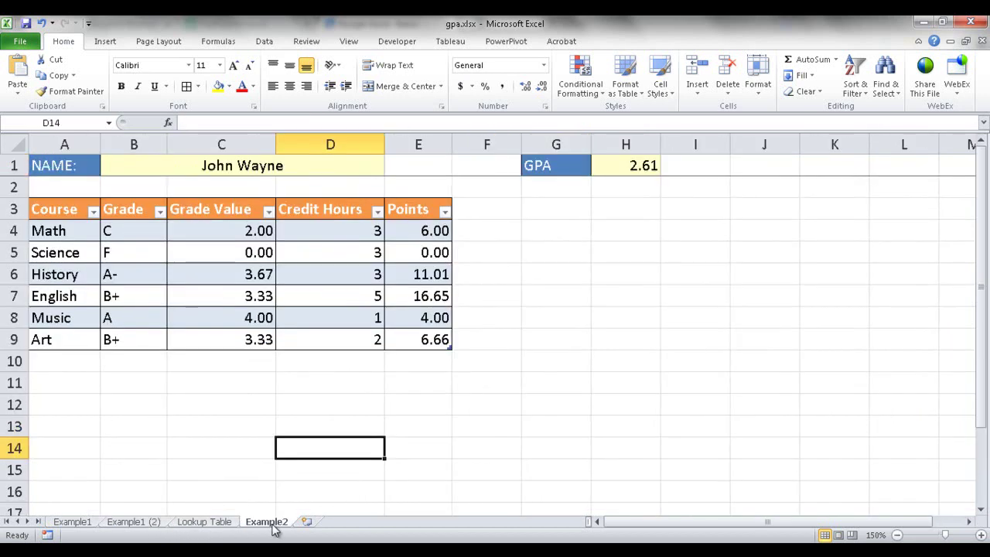
{"action": "left_click", "coordinate": [230, 228]}
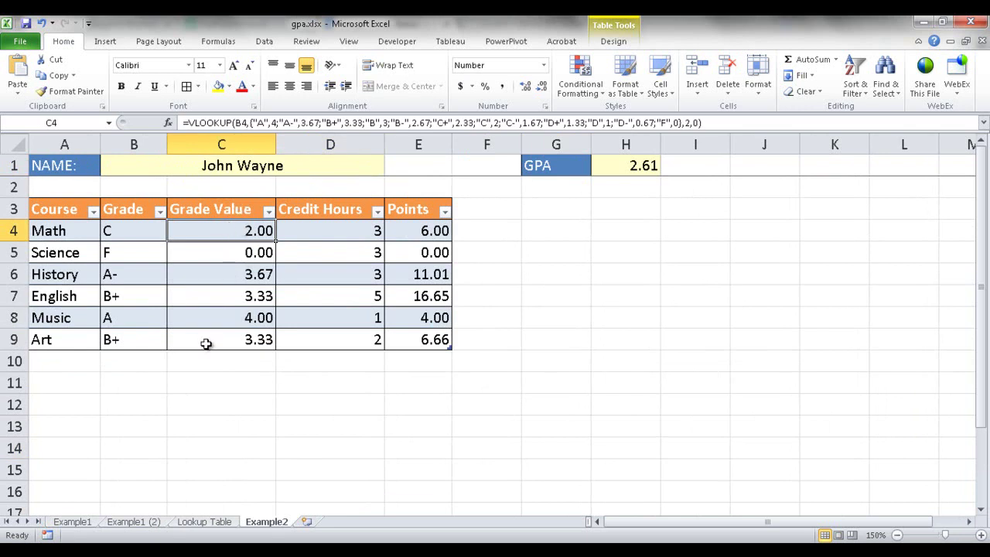
{"action": "left_click", "coordinate": [205, 522]}
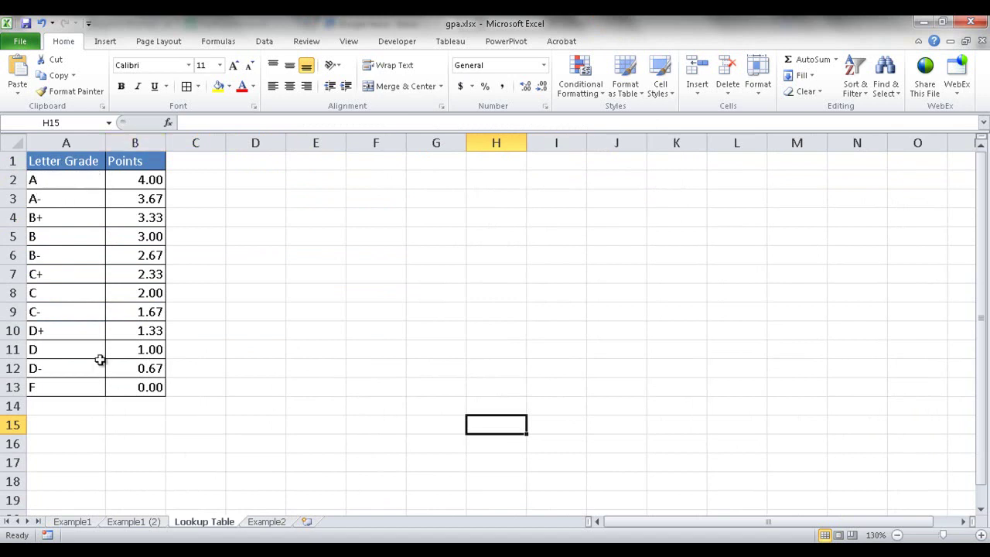
{"action": "left_click", "coordinate": [276, 523]}
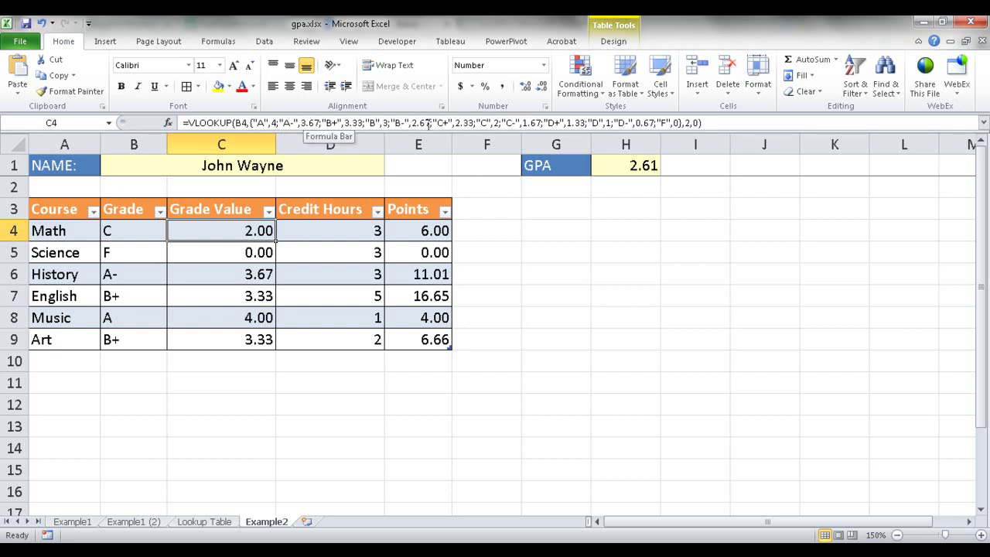
{"action": "left_click", "coordinate": [982, 124]}
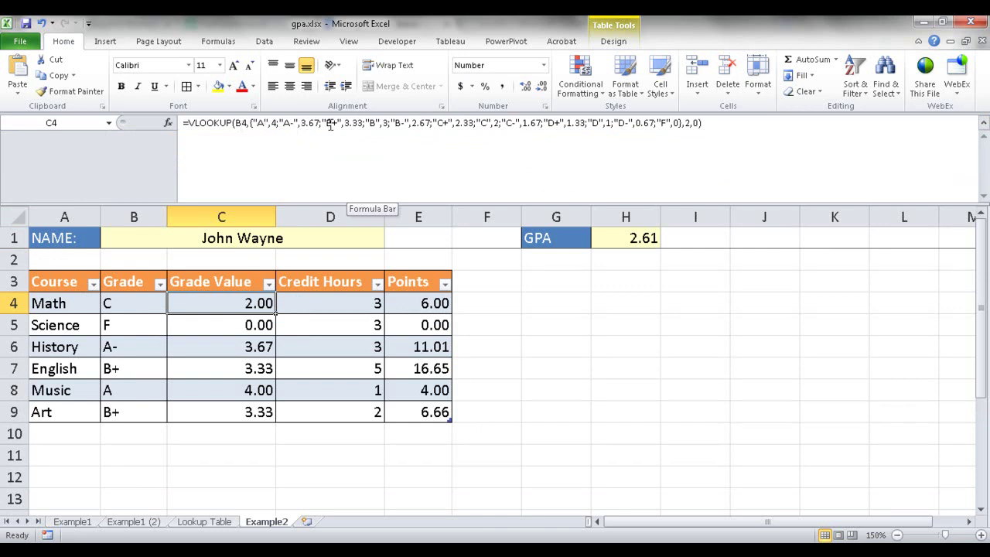
{"action": "left_click_drag", "start_coordinate": [711, 122], "coordinate": [229, 98]}
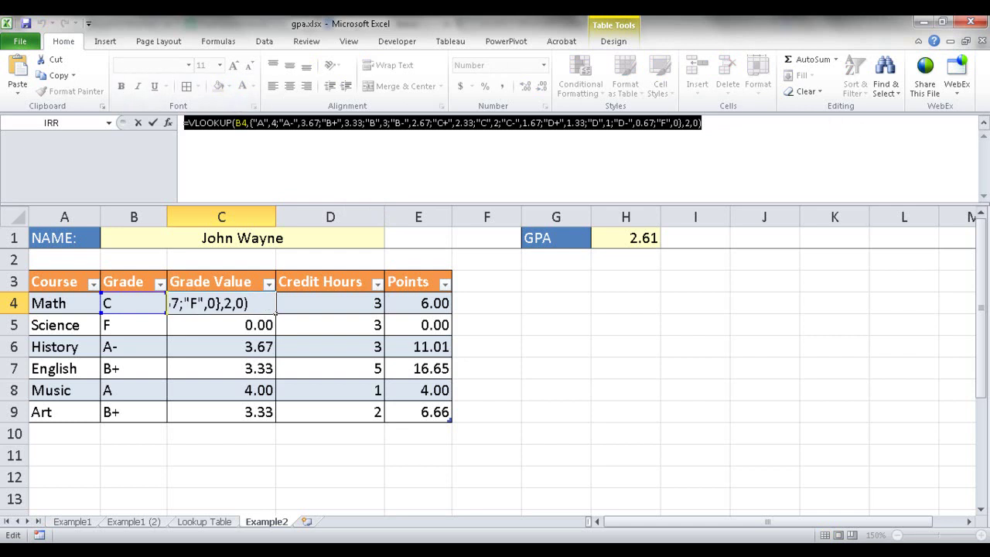
{"action": "left_click", "coordinate": [985, 131]}
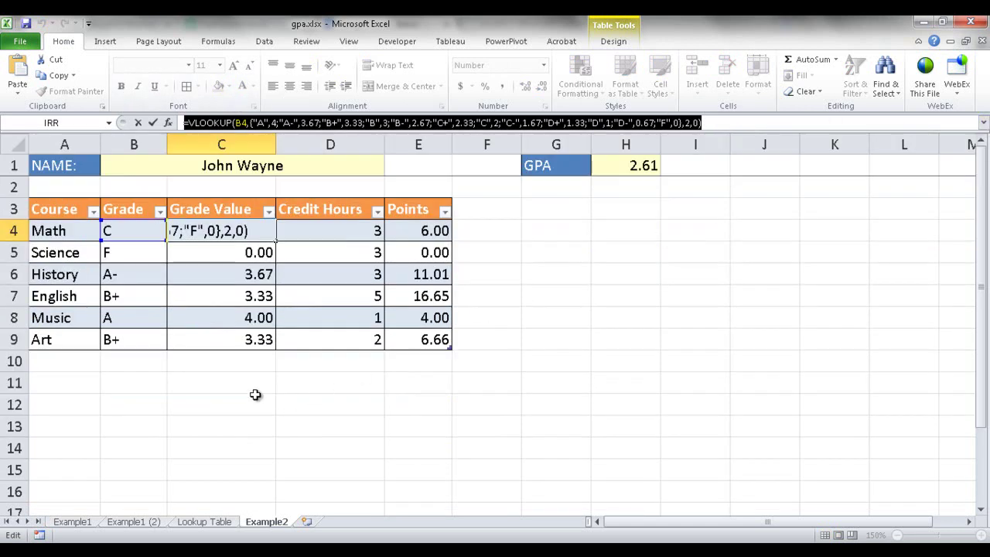
{"action": "left_click", "coordinate": [233, 403]}
{"action": "key", "text": "Escape"}
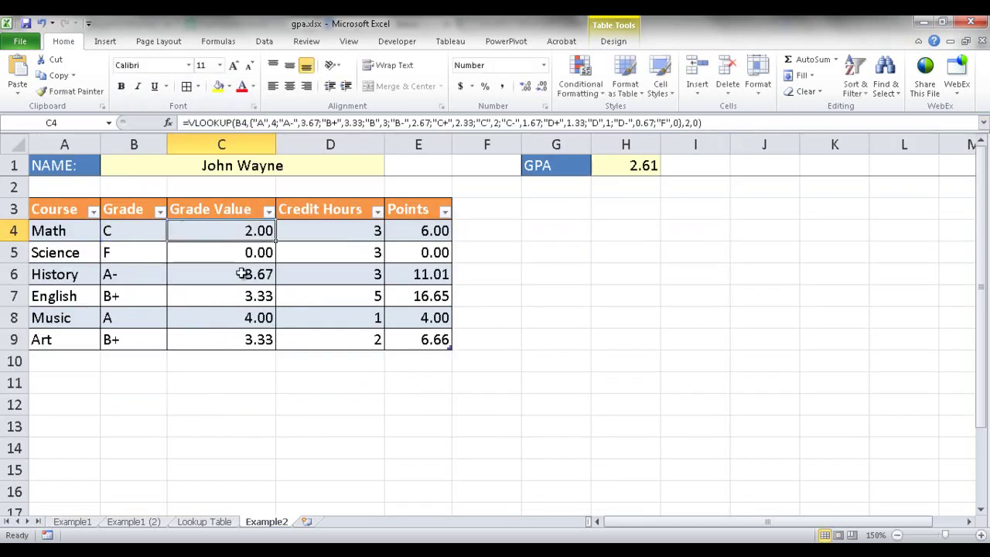
Copy the full VLOOKUP formula from C4 and place it as visible text in C12 on the Example2 sheet
{"action": "left_click", "coordinate": [260, 120]}
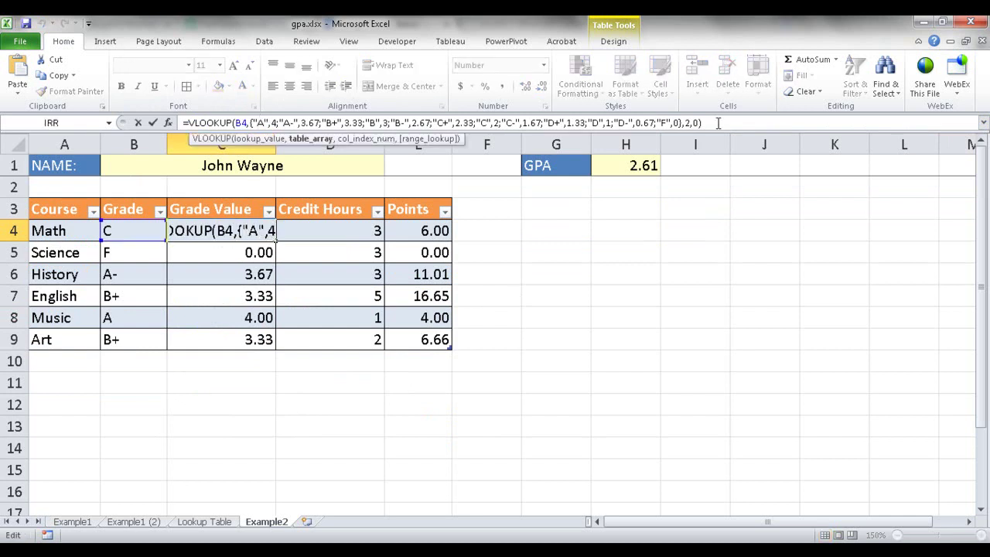
{"action": "left_click_drag", "start_coordinate": [717, 122], "coordinate": [183, 122]}
{"action": "key", "text": "ctrl+c"}
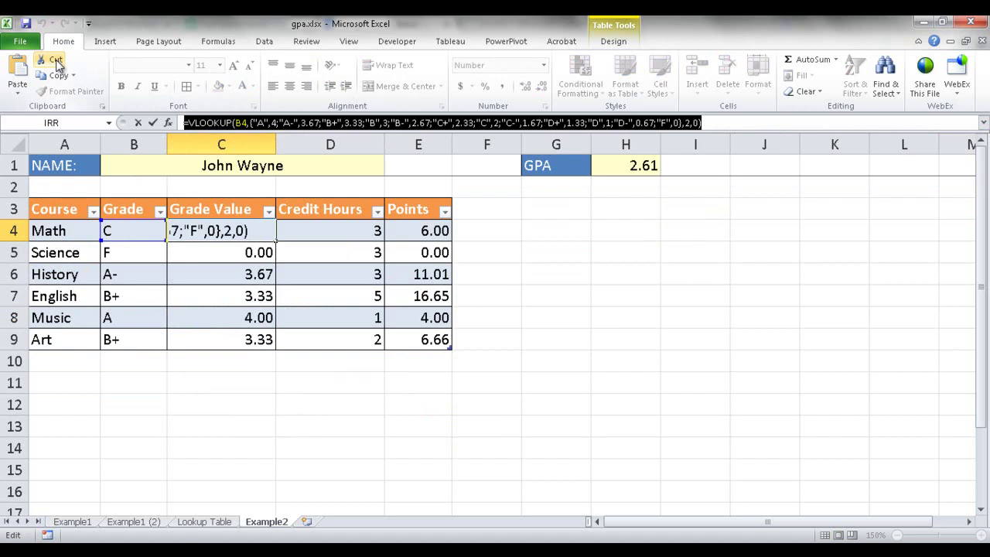
{"action": "key", "text": "Escape"}
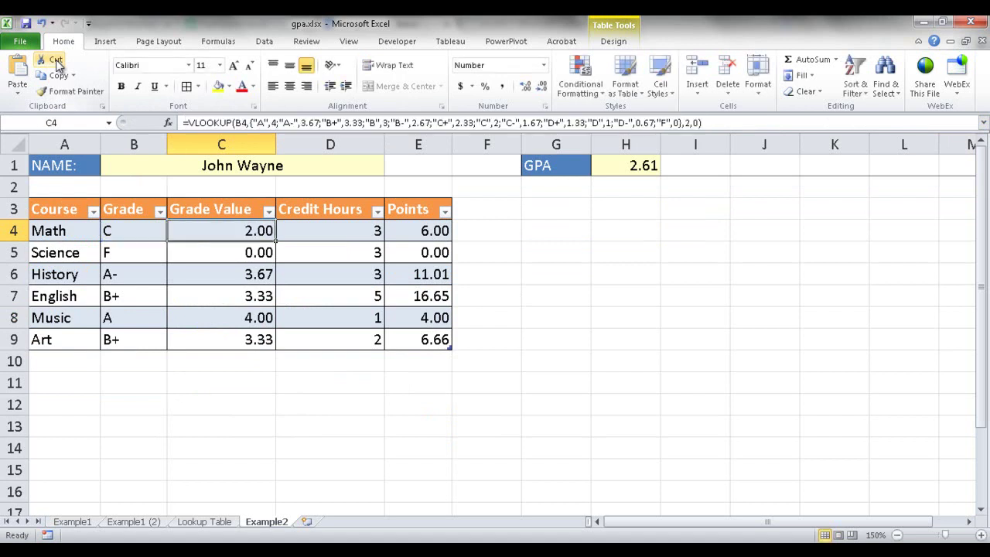
{"action": "left_click", "coordinate": [232, 405]}
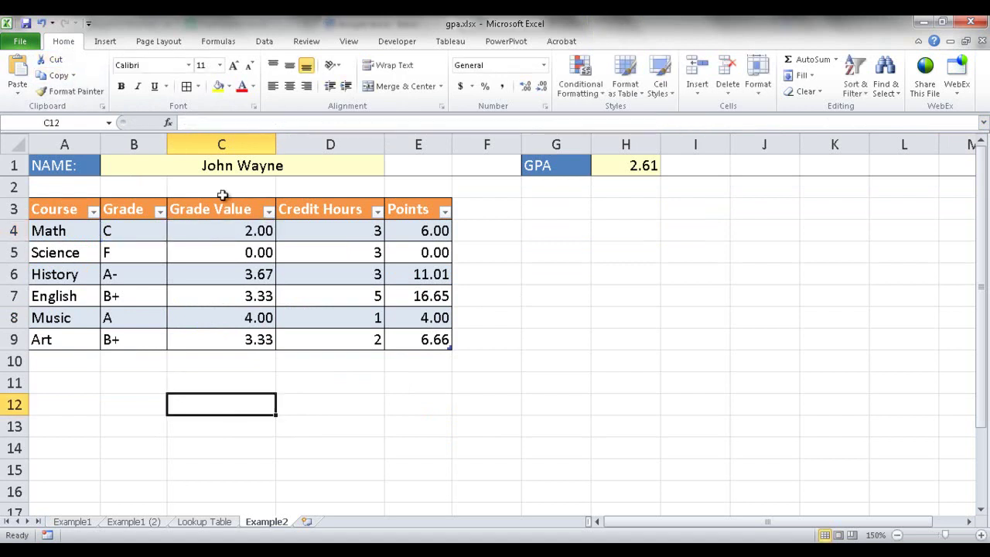
{"action": "left_click", "coordinate": [229, 123]}
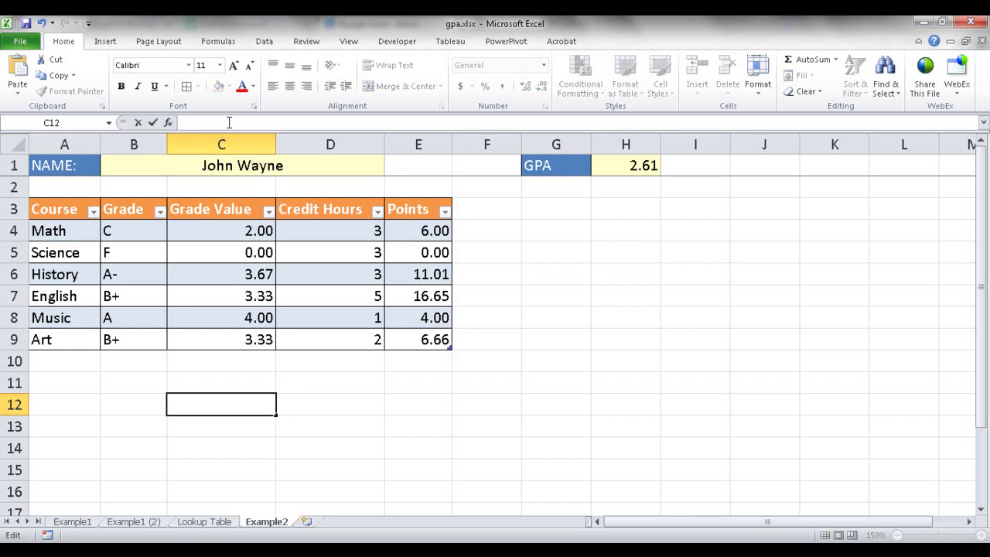
{"action": "key", "text": "ctrl+v"}
{"action": "key", "text": "Return"}
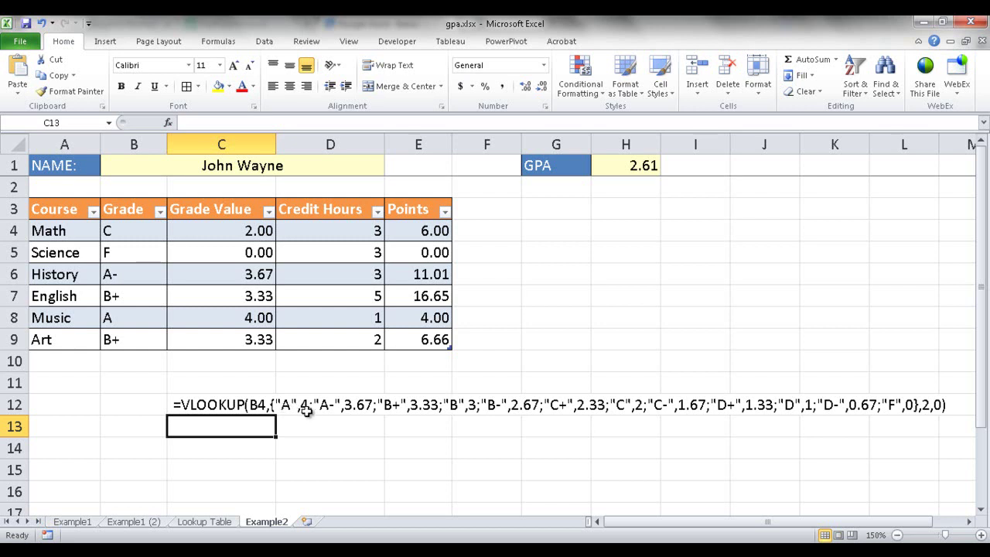
Compare the grade and point pairs in the C12 formula text with the rows of the Lookup Table sheet
{"action": "left_click", "coordinate": [204, 521]}
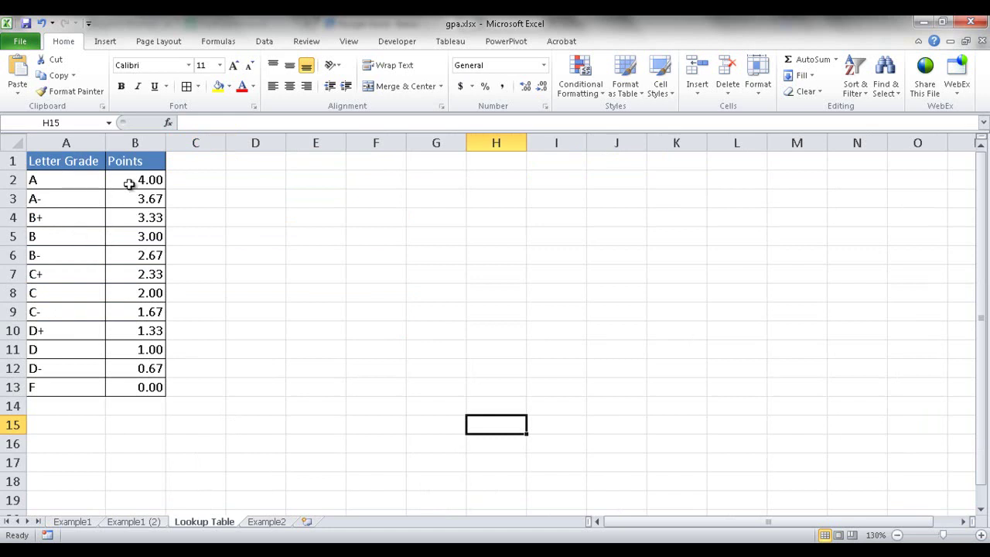
{"action": "left_click", "coordinate": [266, 522]}
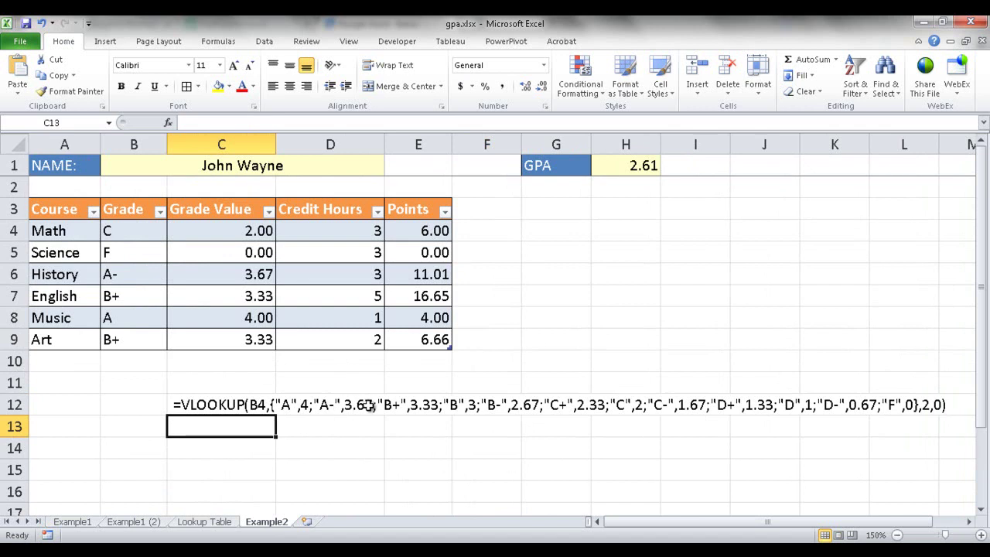
{"action": "left_click", "coordinate": [224, 522]}
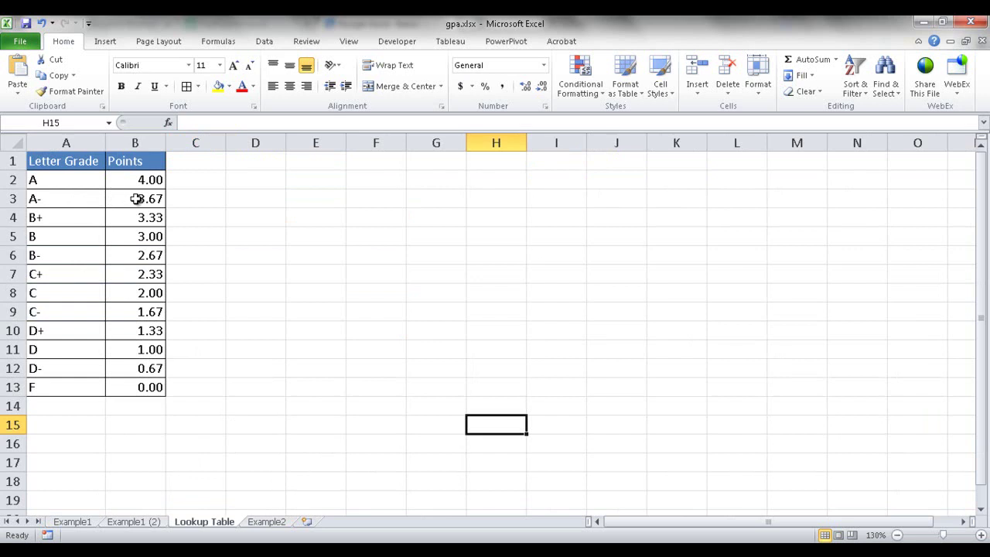
{"action": "left_click", "coordinate": [266, 521]}
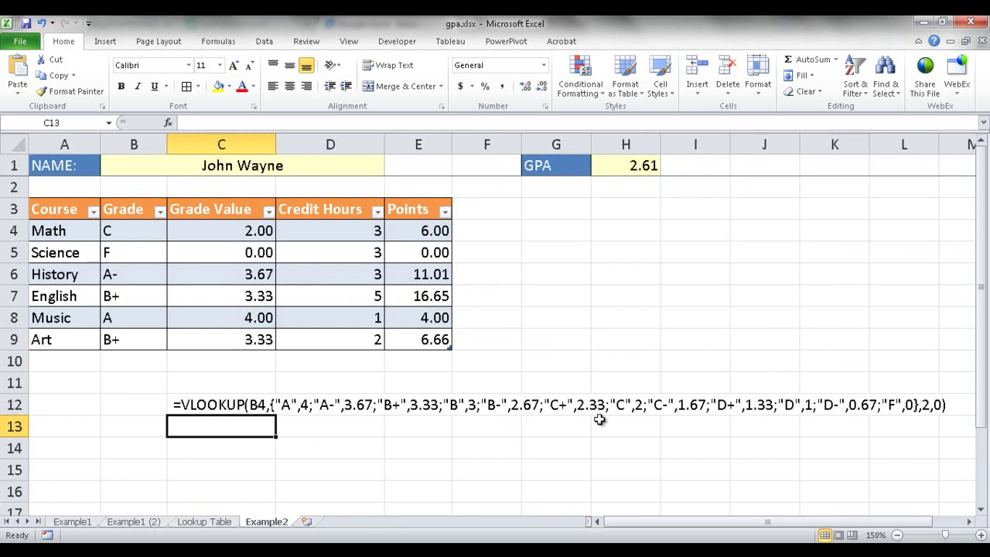
{"action": "left_click", "coordinate": [221, 522]}
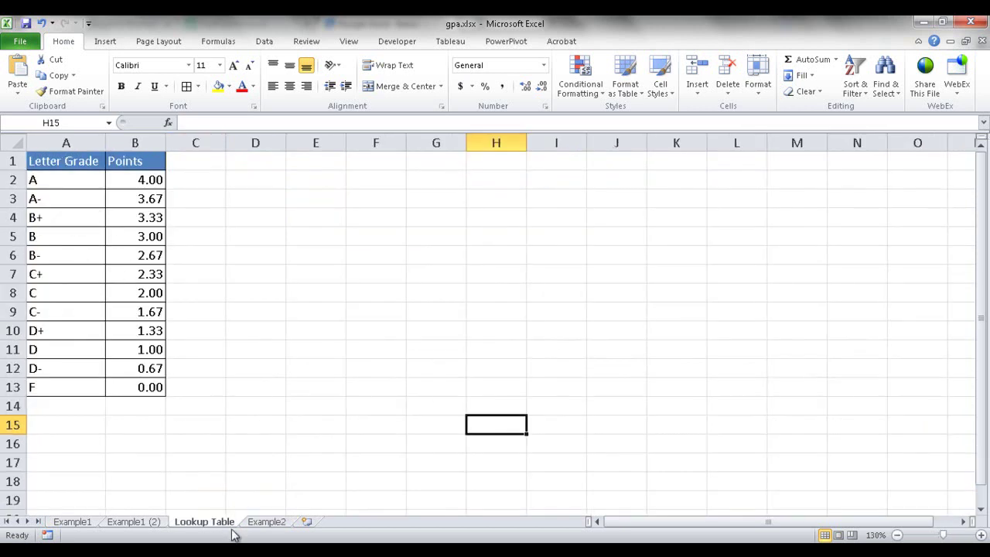
Examine the VLOOKUP formula in C4 of the Example2 sheet against the letter grades and points on the Lookup Table sheet
{"action": "left_click", "coordinate": [267, 522]}
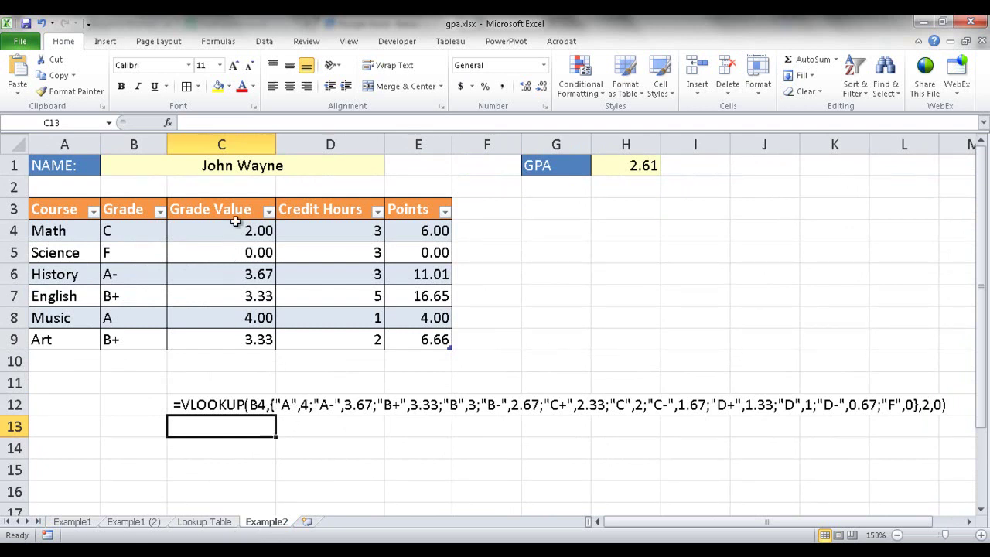
{"action": "left_click", "coordinate": [205, 522]}
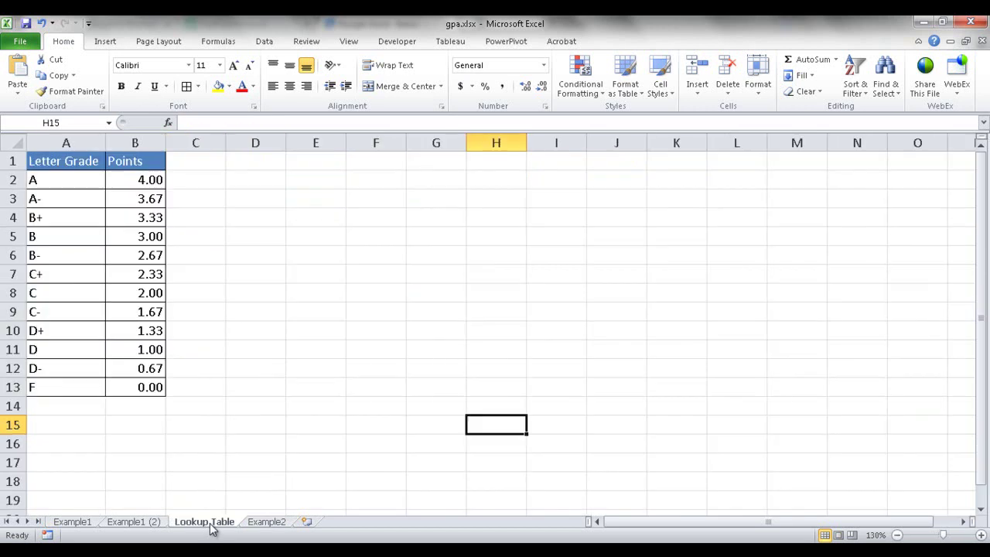
{"action": "left_click", "coordinate": [265, 522]}
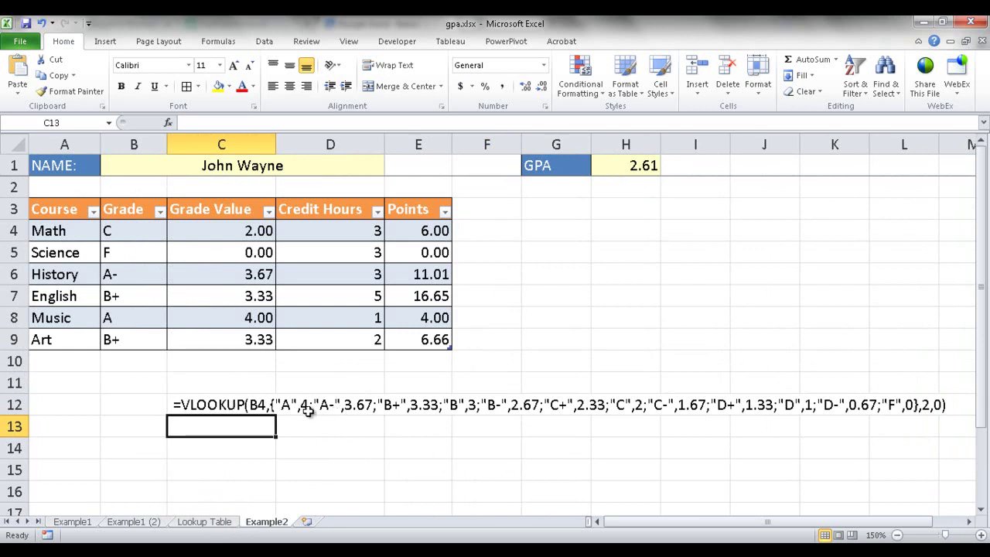
{"action": "left_click", "coordinate": [250, 231]}
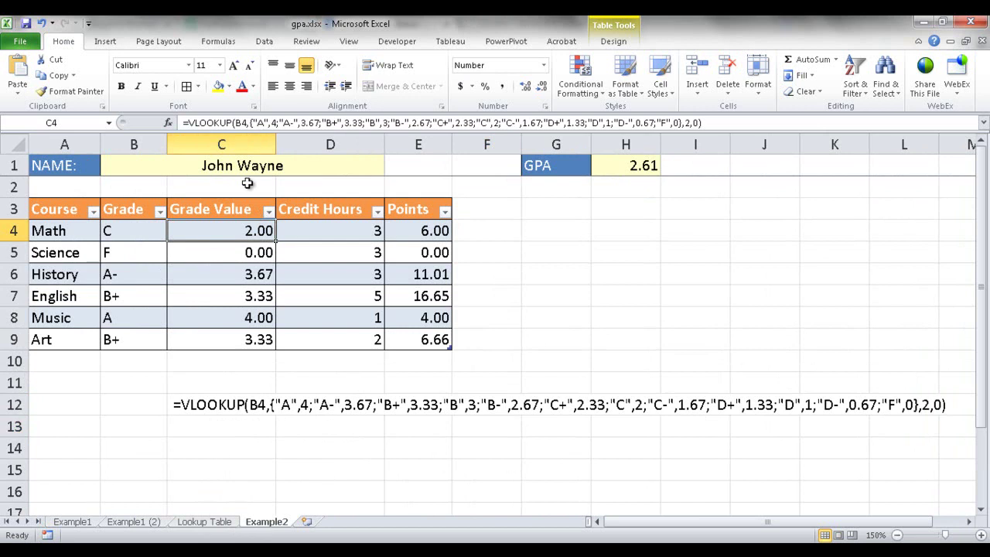
{"action": "left_click", "coordinate": [204, 521]}
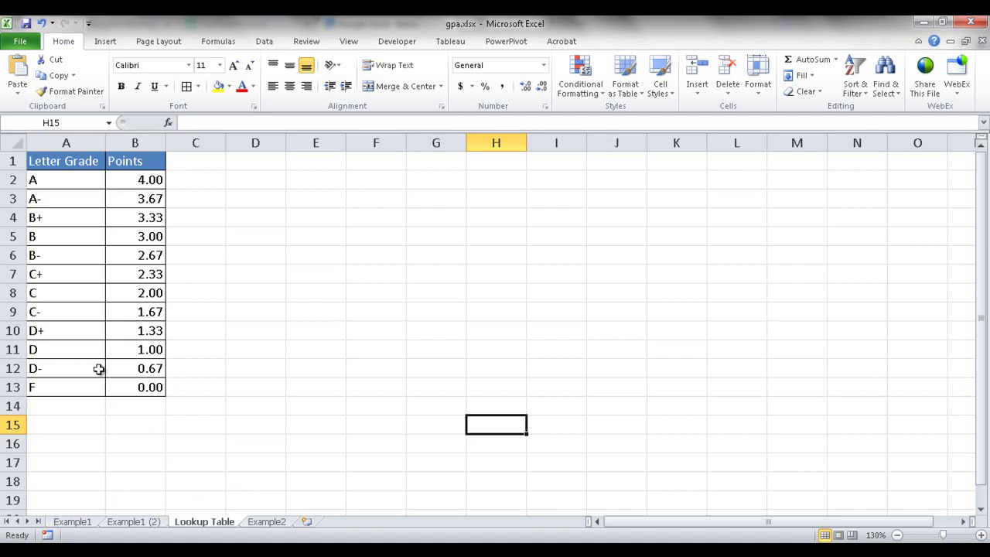
{"action": "left_click", "coordinate": [261, 522]}
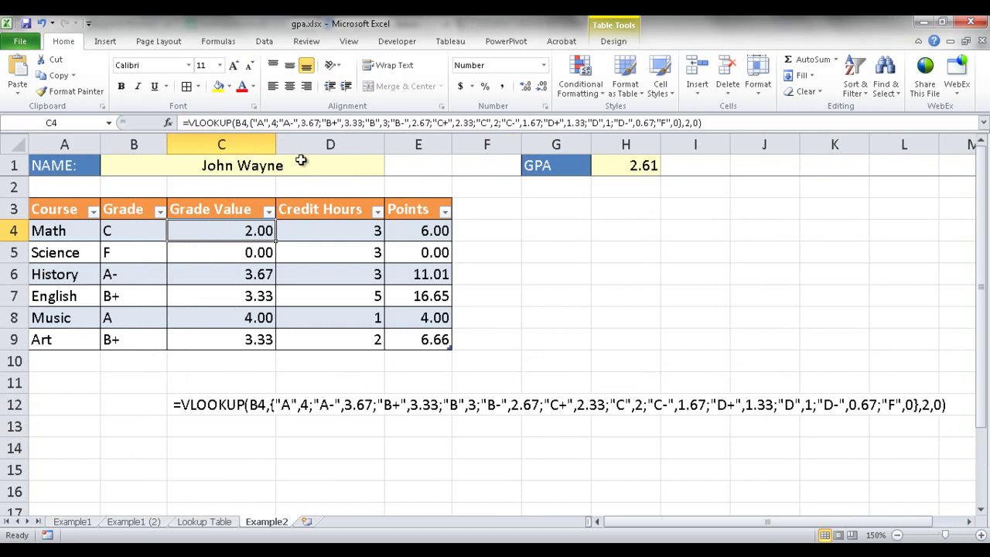
Evaluate the VLOOKUP formula in C4 of the Example2 sheet step by step through to its result with Evaluate Formula
{"action": "key", "text": "alt"}
{"action": "key", "text": "t"}
{"action": "key", "text": "u"}
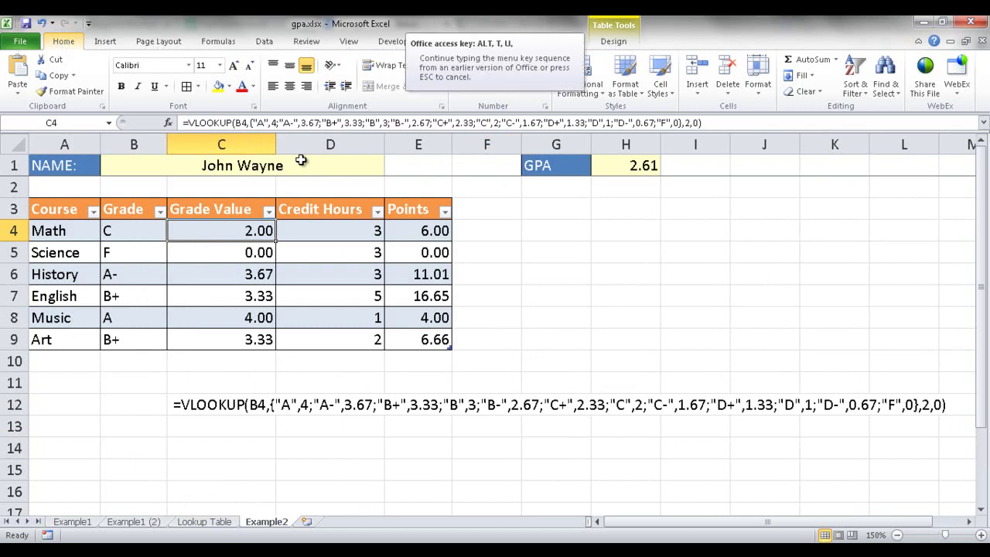
{"action": "key", "text": "f"}
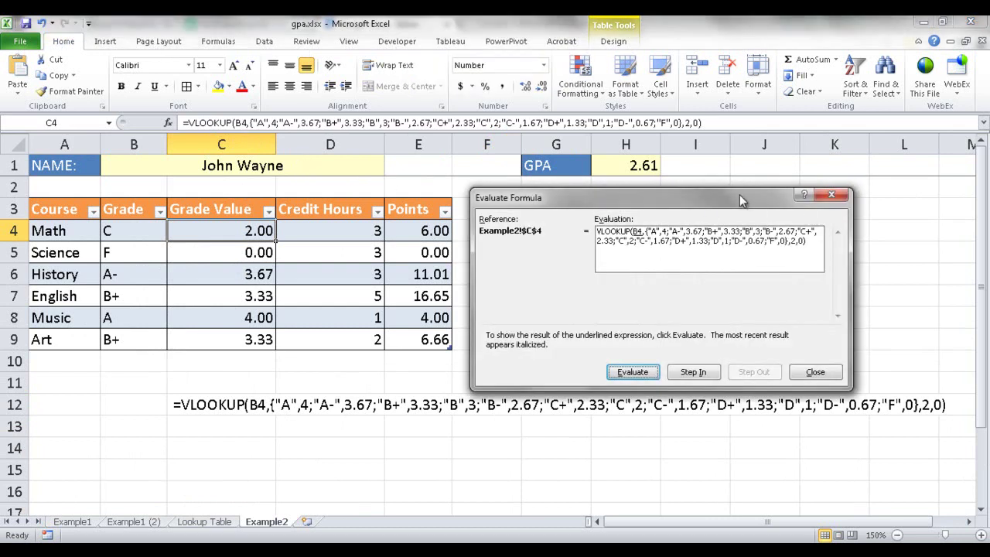
{"action": "left_click_drag", "start_coordinate": [739, 196], "coordinate": [724, 166]}
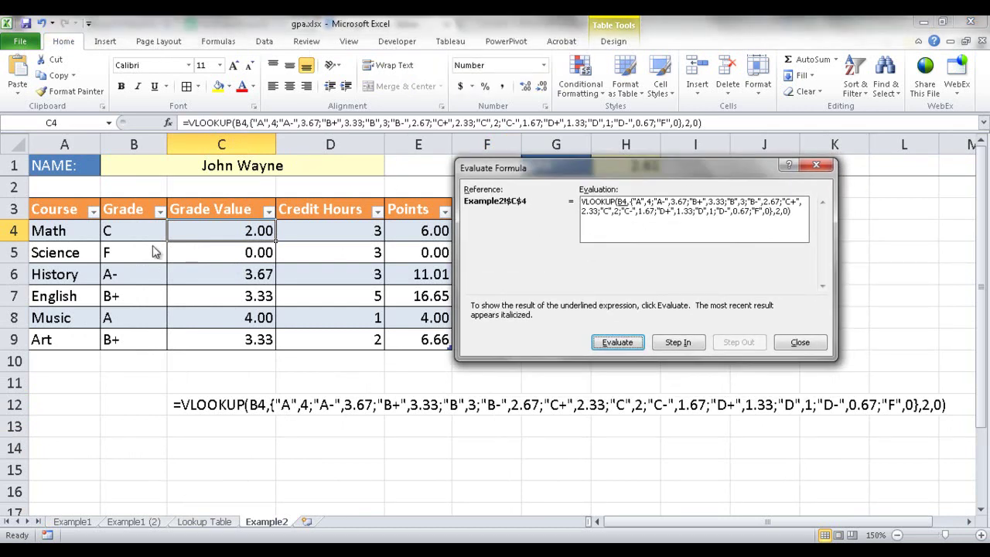
{"action": "left_click", "coordinate": [608, 342]}
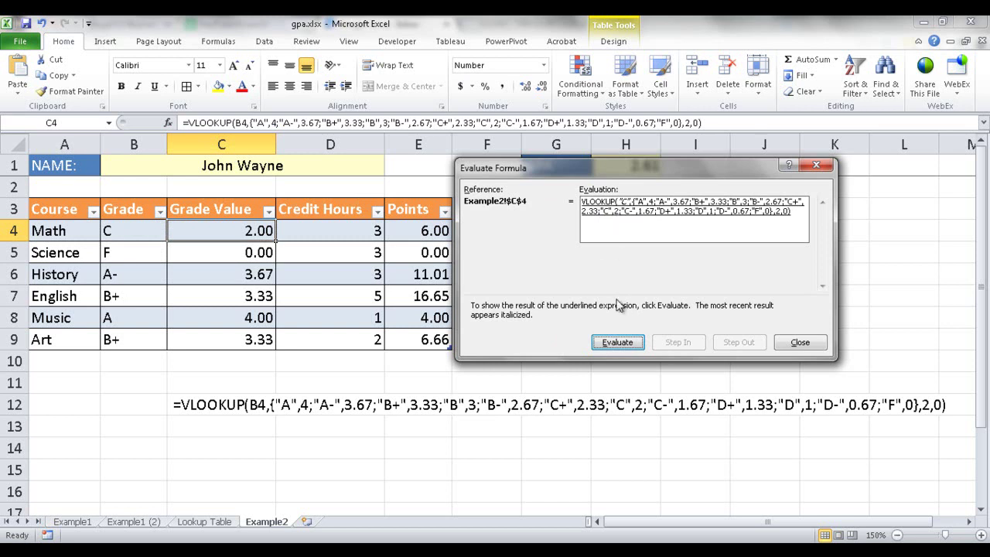
{"action": "left_click", "coordinate": [617, 342]}
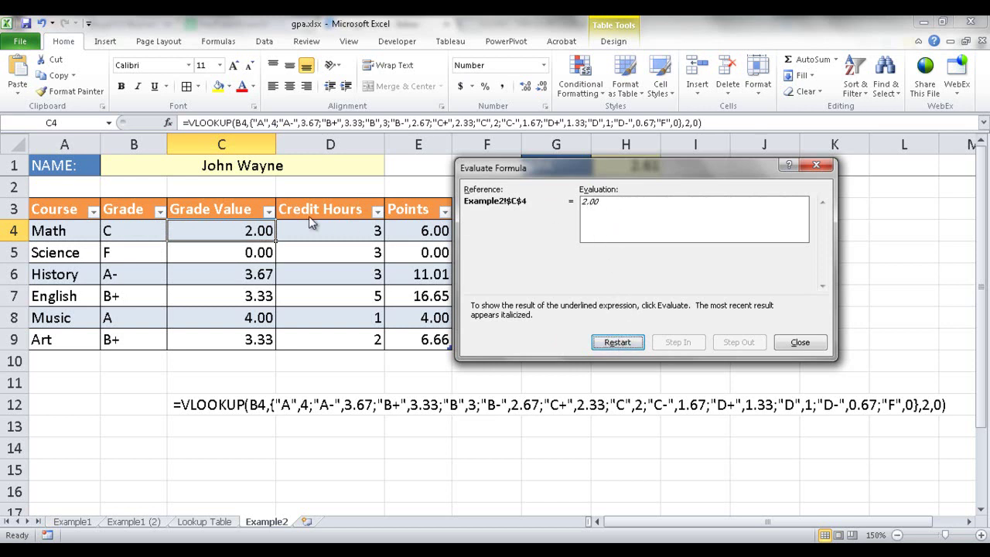
{"action": "left_click", "coordinate": [801, 343]}
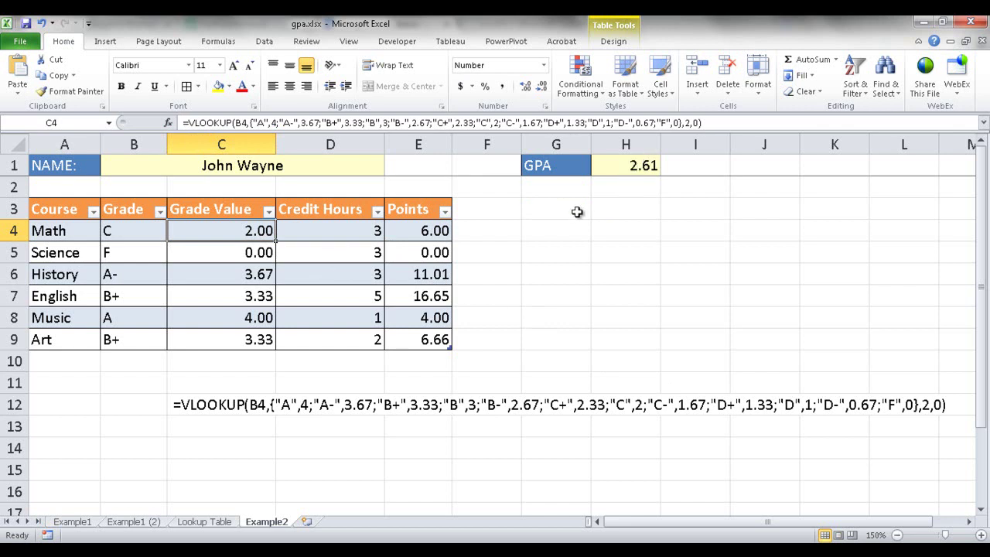
Check the Example1 (2) sheet, set the Math grade in B4 of Example2 to A-, and inspect the GPA formula in H1
{"action": "left_click", "coordinate": [155, 521]}
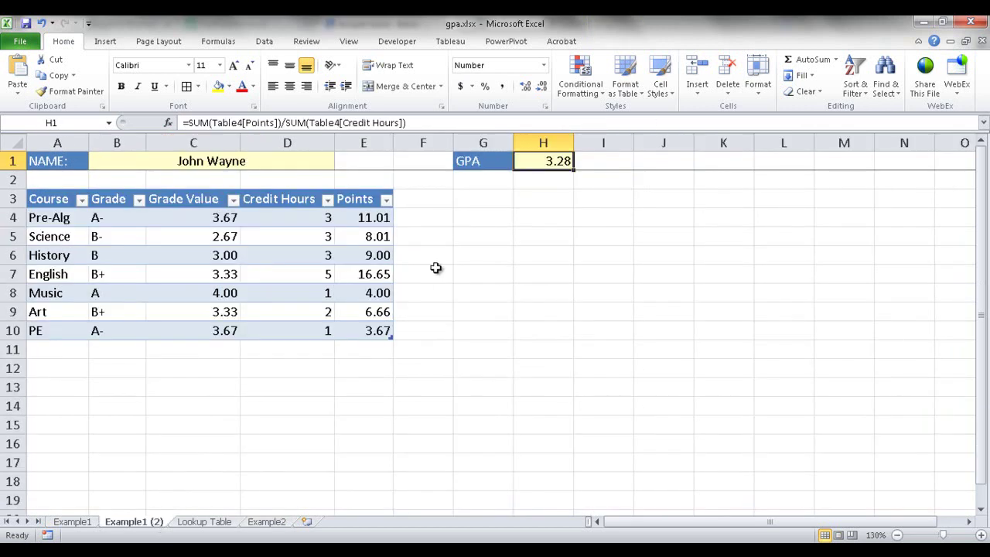
{"action": "left_click", "coordinate": [264, 522]}
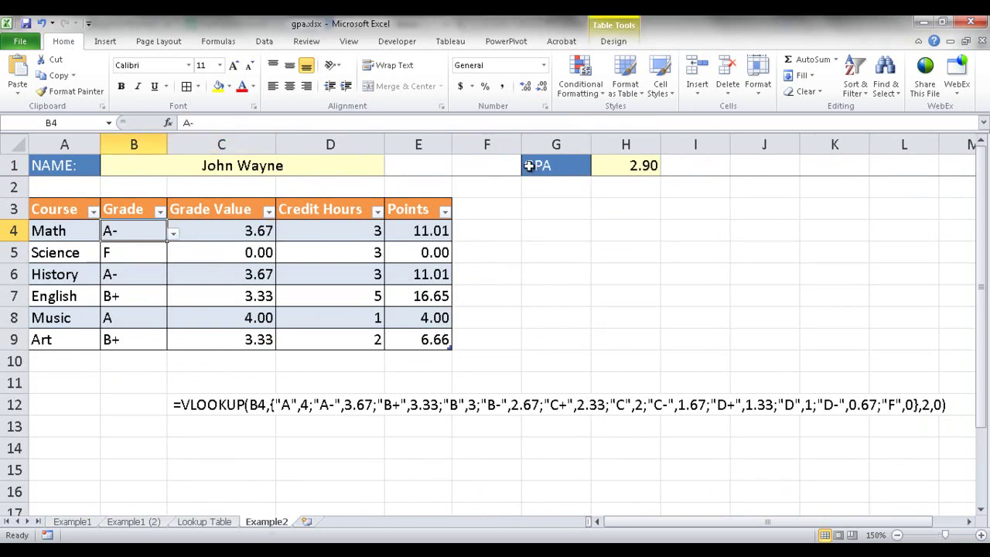
{"action": "left_click", "coordinate": [641, 166]}
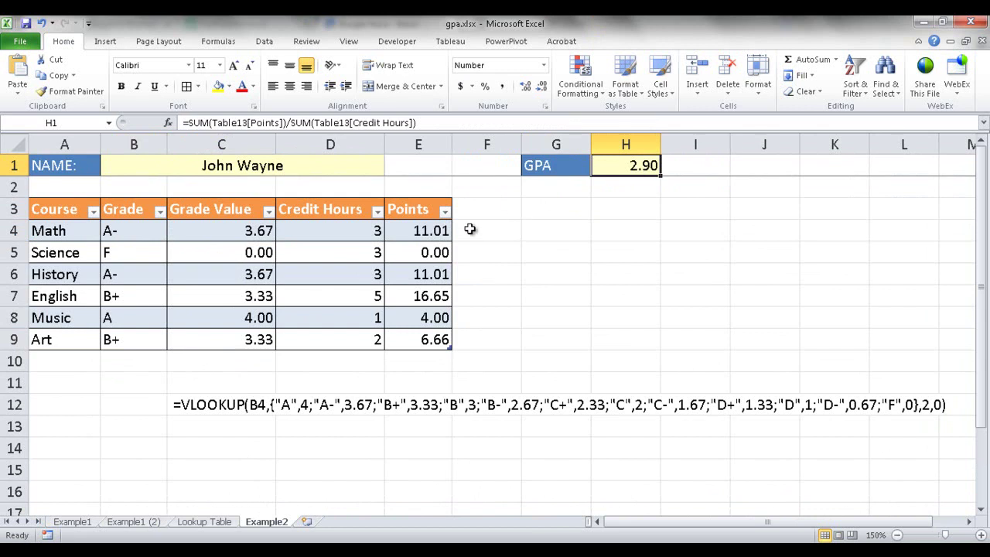
Review the array-constant formula in C4 of Example2 alongside the Example1 (2) and Lookup Table sheets
{"action": "left_click", "coordinate": [244, 231]}
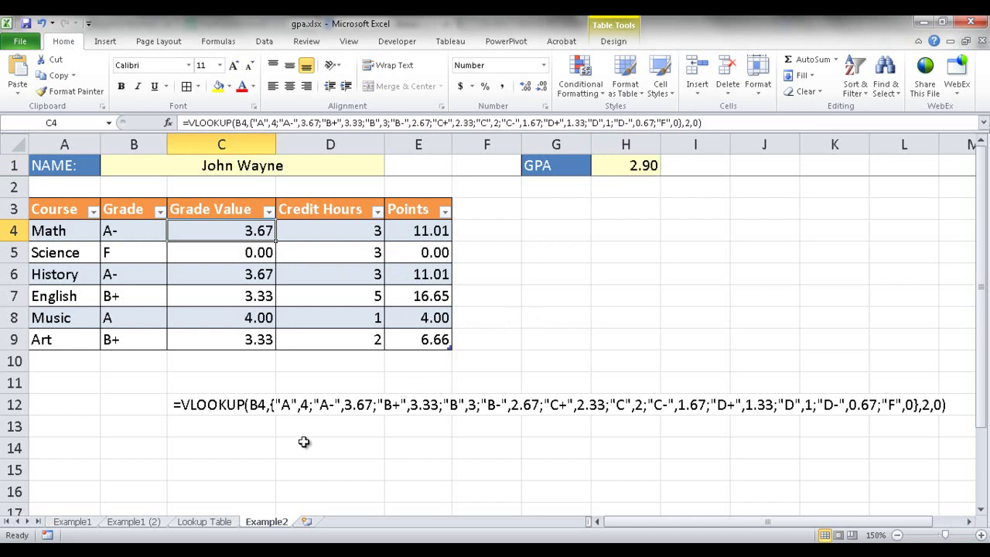
{"action": "left_click", "coordinate": [139, 521]}
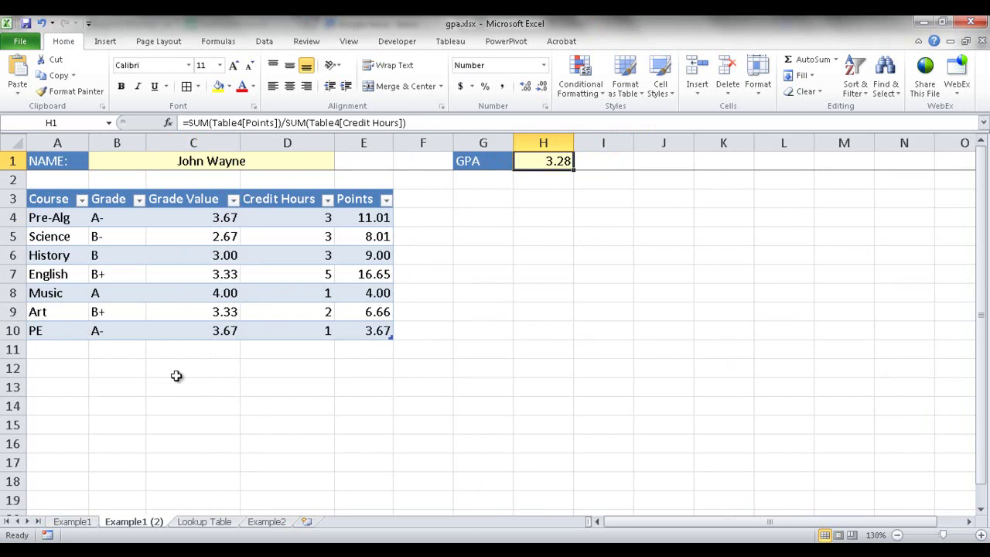
{"action": "left_click", "coordinate": [204, 522]}
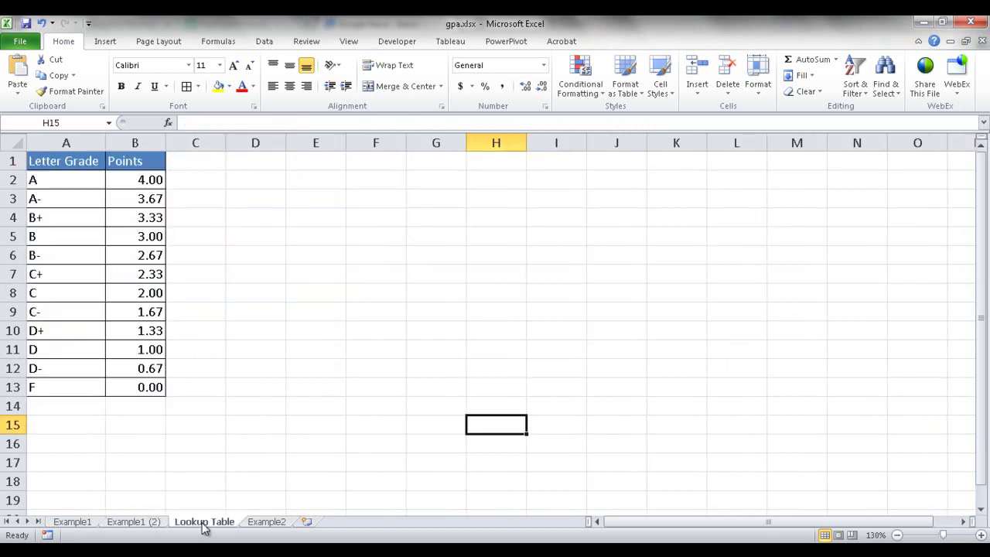
{"action": "left_click", "coordinate": [262, 522]}
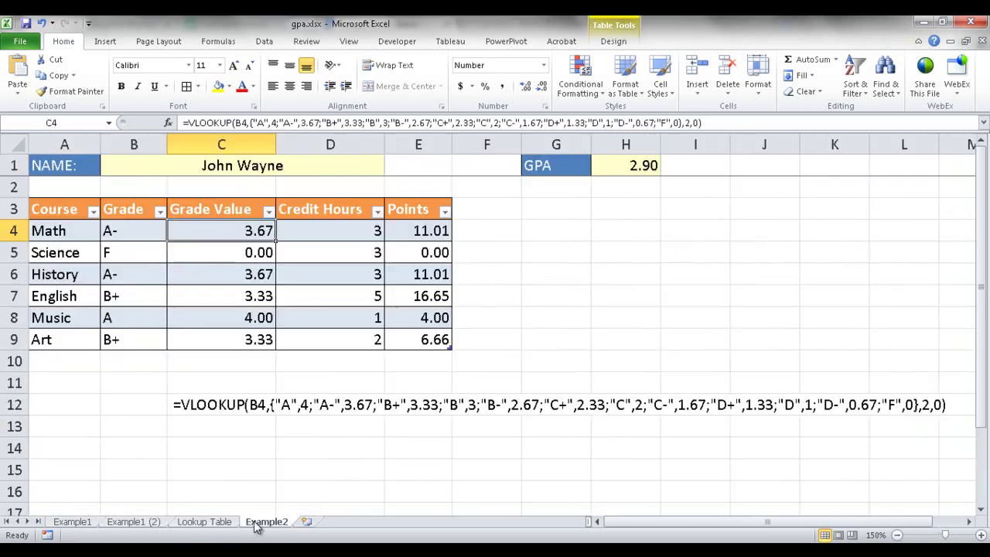